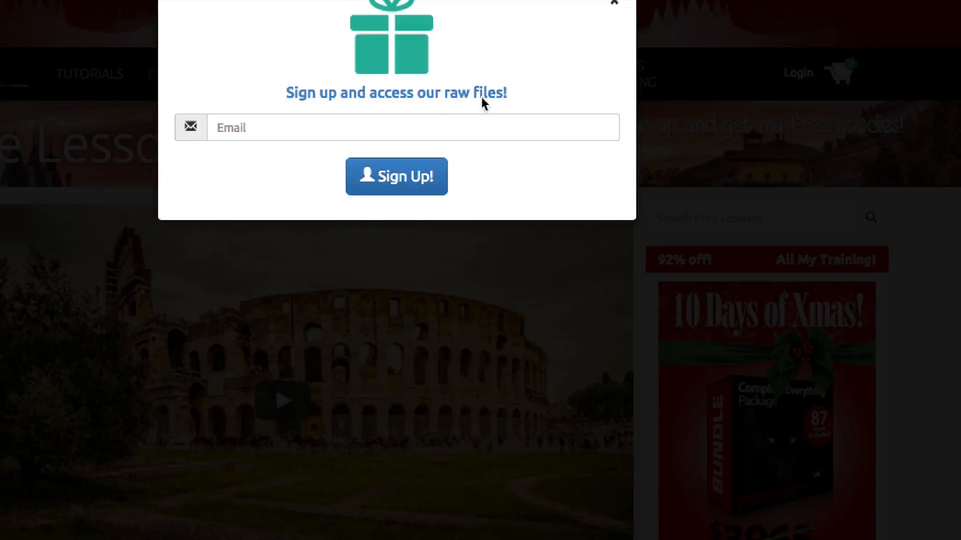
# Dismiss the email sign-up pop-up on the lesson page
pyautogui.press('Escape')
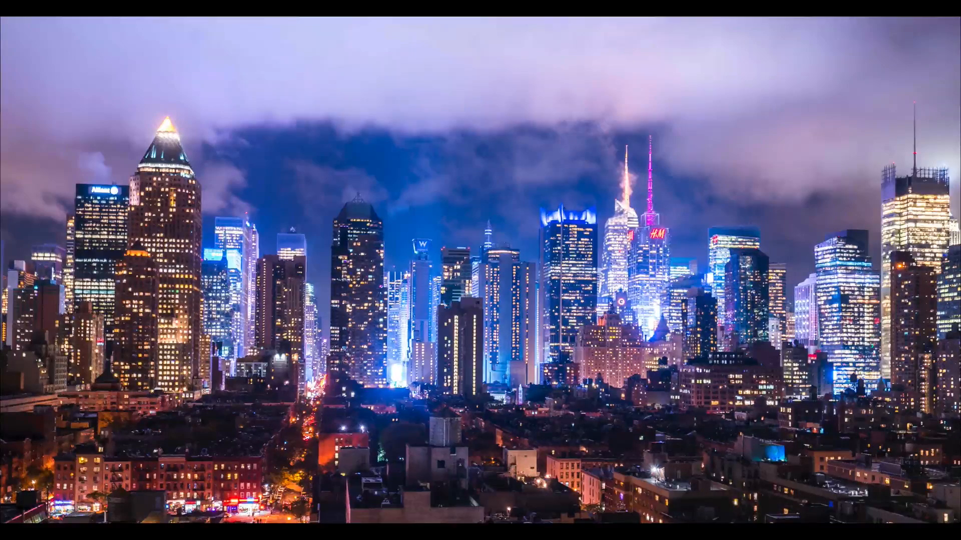
# Switch to Chrome and skim the PhotoSerge courses page with its Halloween promotion and most popular courses
pyautogui.press('super+Tab')
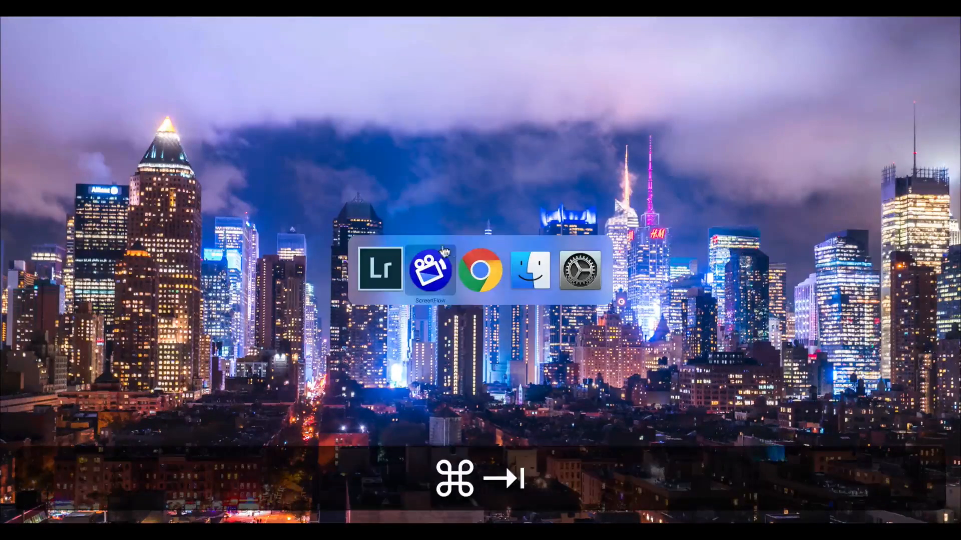
pyautogui.click(475, 270)
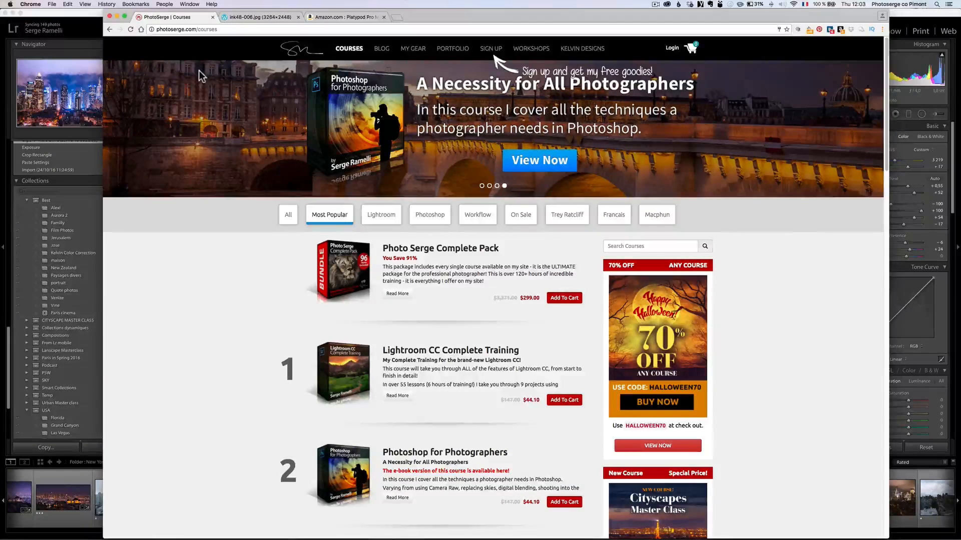
pyautogui.scroll(-2, 825, 296)
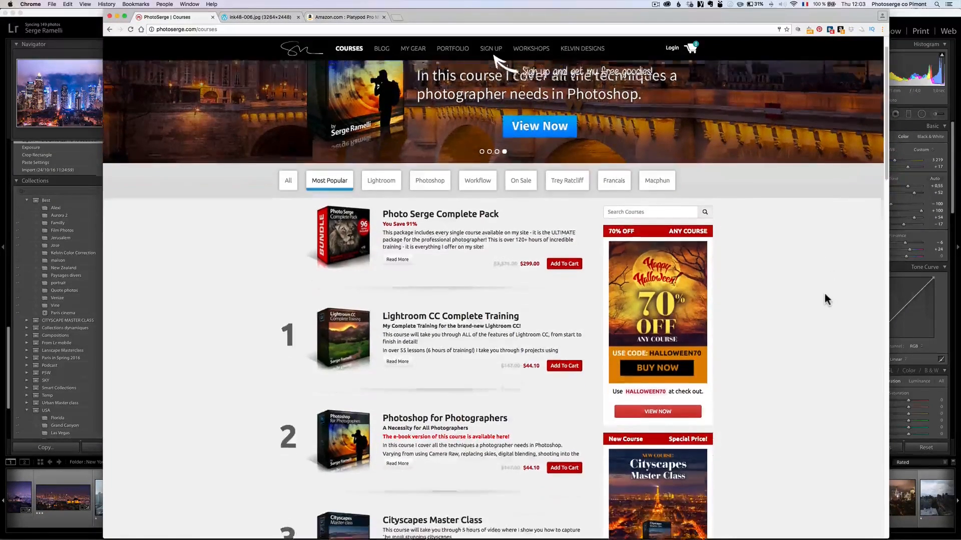
pyautogui.scroll(2, 824, 293)
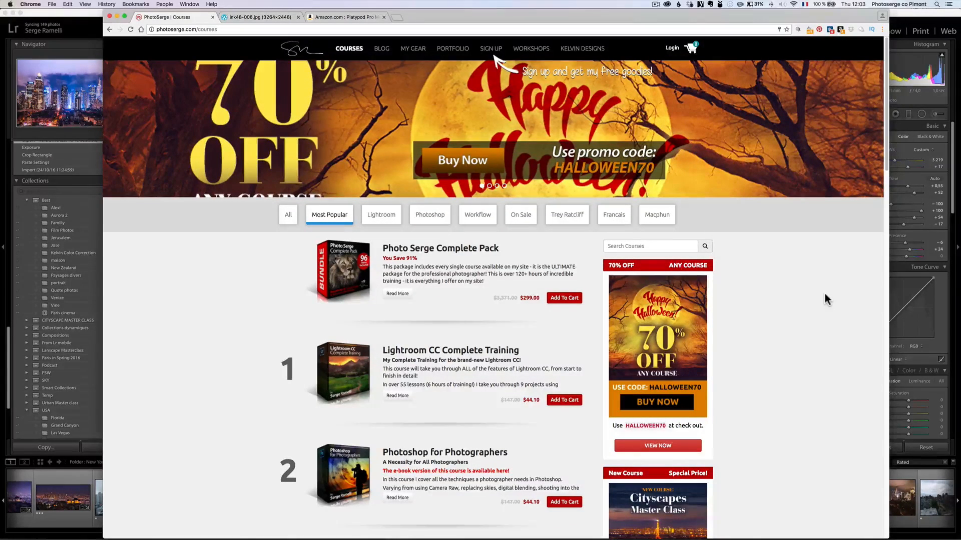
pyautogui.scroll(-5, 824, 294)
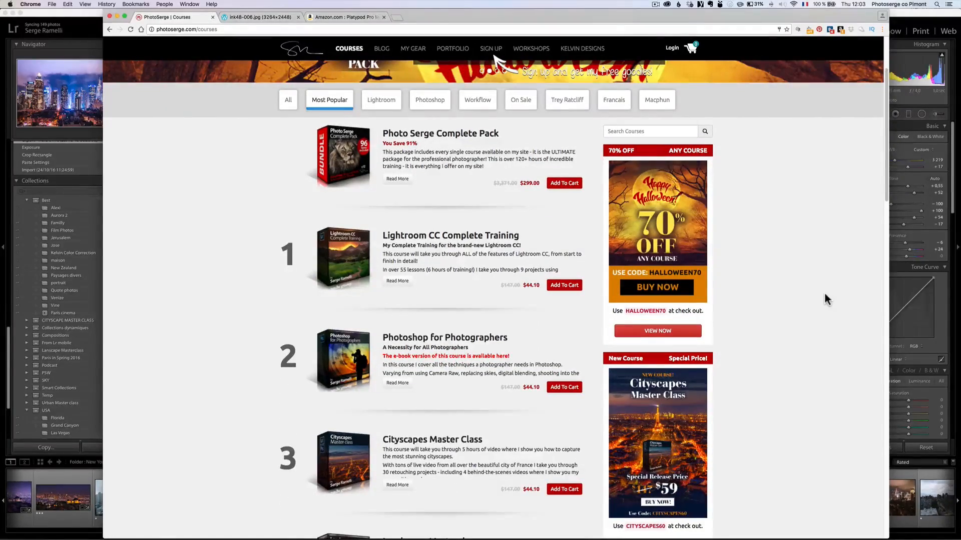
pyautogui.scroll(-15, 823, 293)
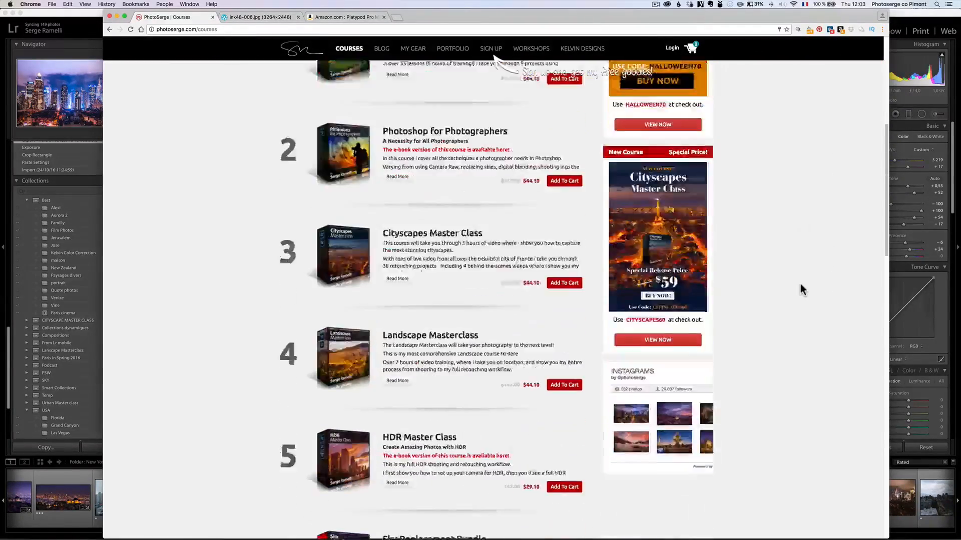
pyautogui.scroll(-8, 802, 288)
pyautogui.scroll(20, 802, 283)
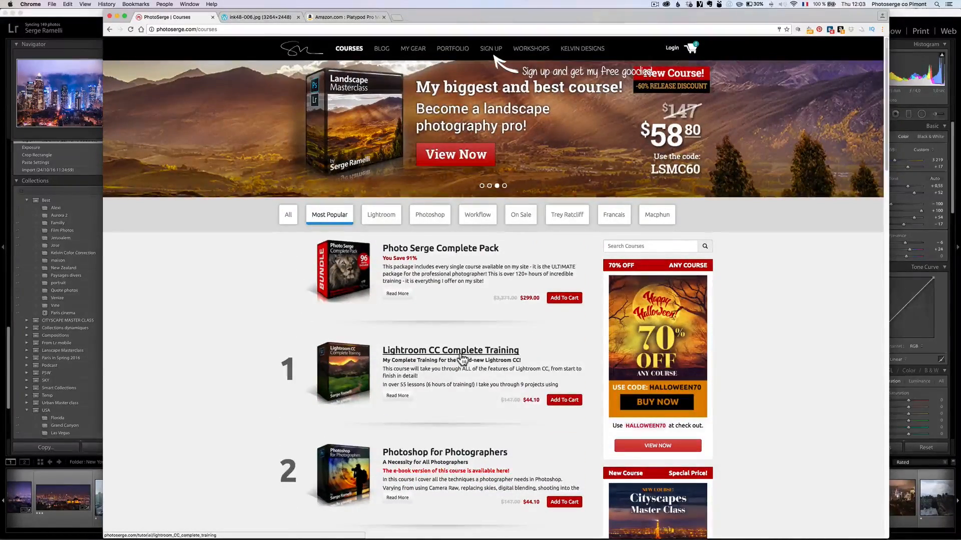
# Go through the ranked course list from Lightroom CC Complete Training down to Photography Business Masterclass
pyautogui.scroll(-3, 468, 352)
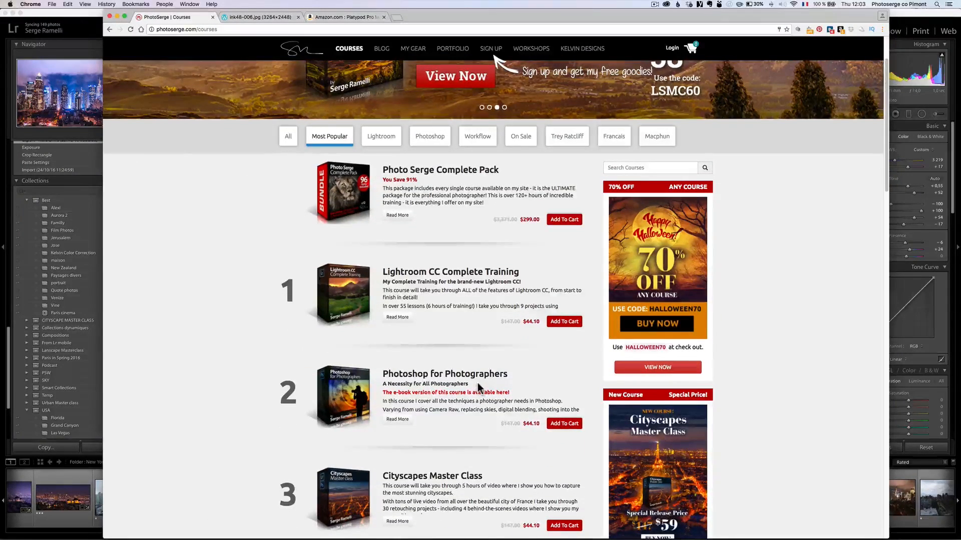
pyautogui.scroll(-4, 478, 386)
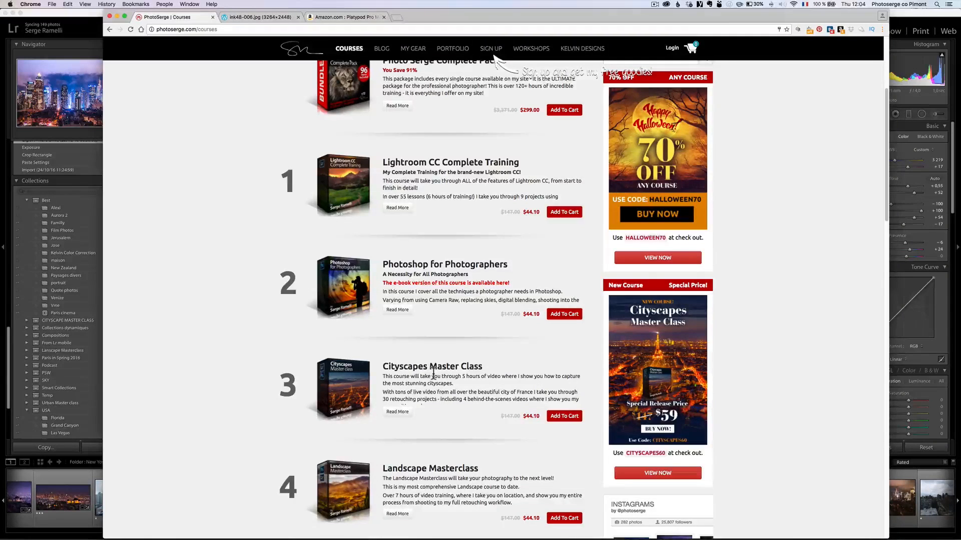
pyautogui.scroll(-6, 434, 374)
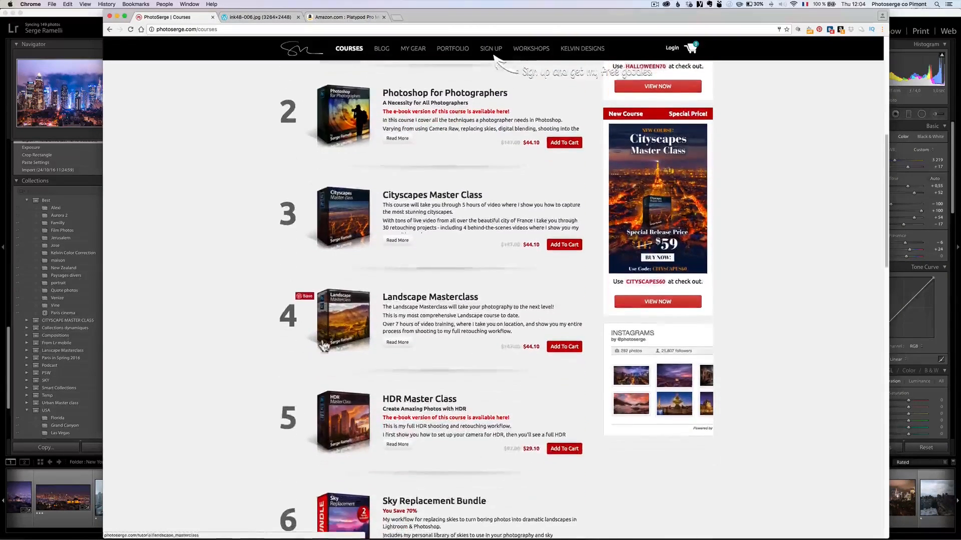
pyautogui.scroll(-4, 433, 313)
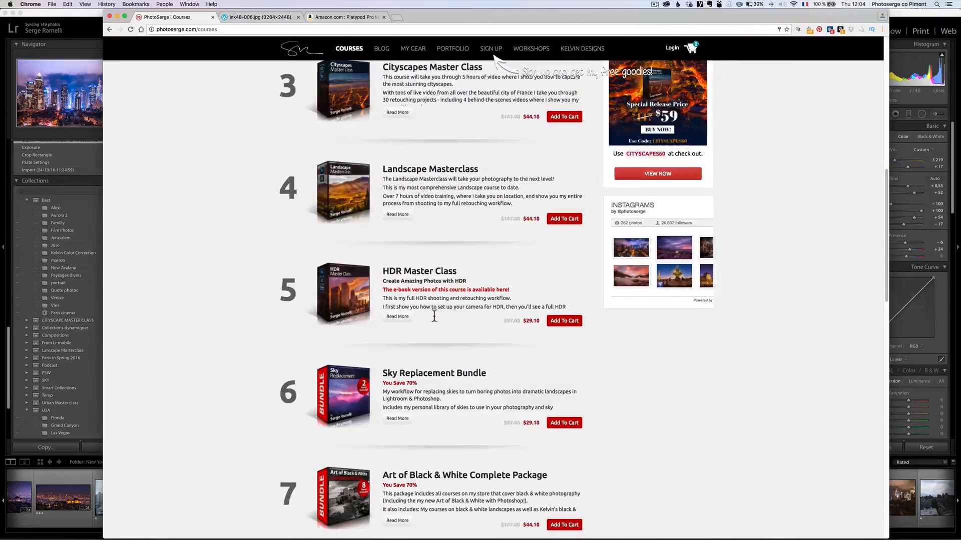
pyautogui.scroll(-4, 431, 311)
pyautogui.scroll(-1, 480, 301)
pyautogui.scroll(-7, 486, 292)
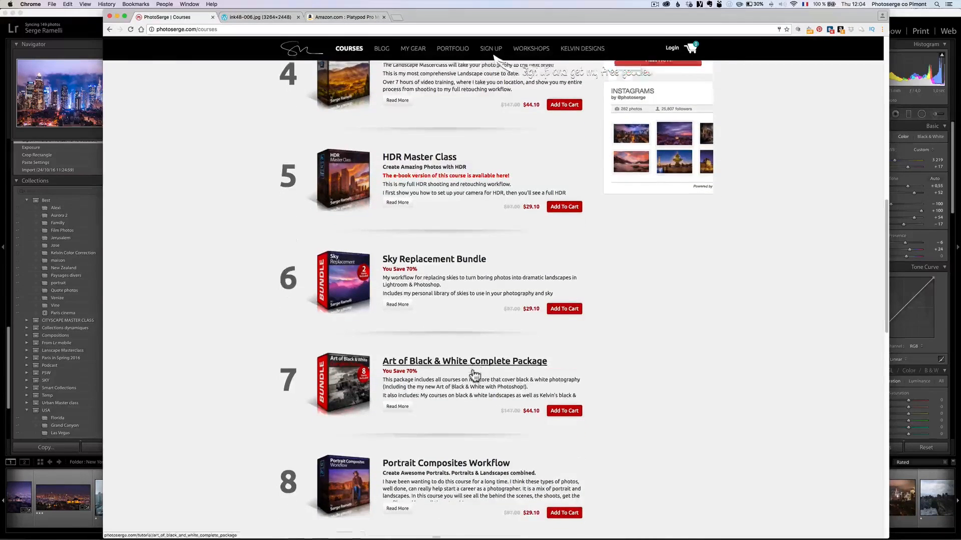
pyautogui.scroll(-4, 500, 345)
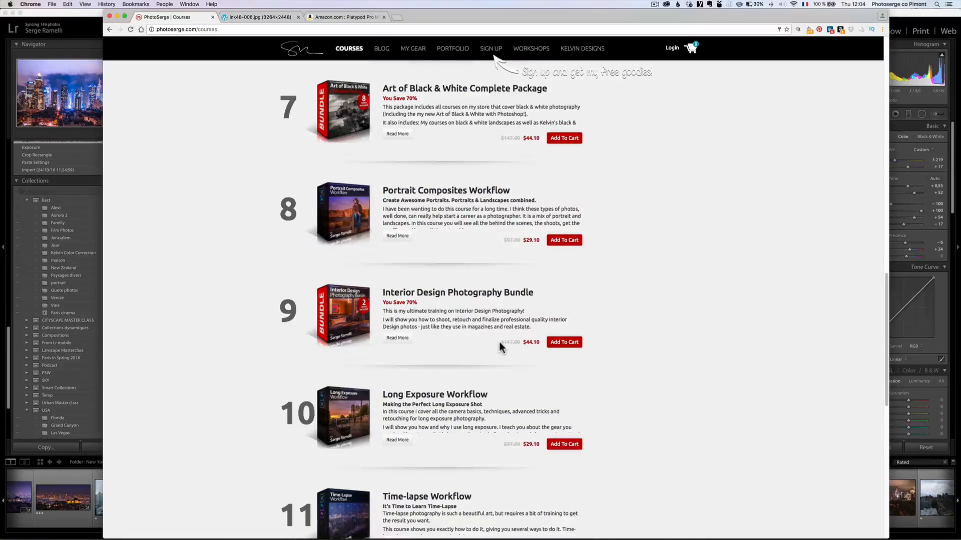
pyautogui.scroll(-4, 499, 341)
pyautogui.scroll(-10, 485, 327)
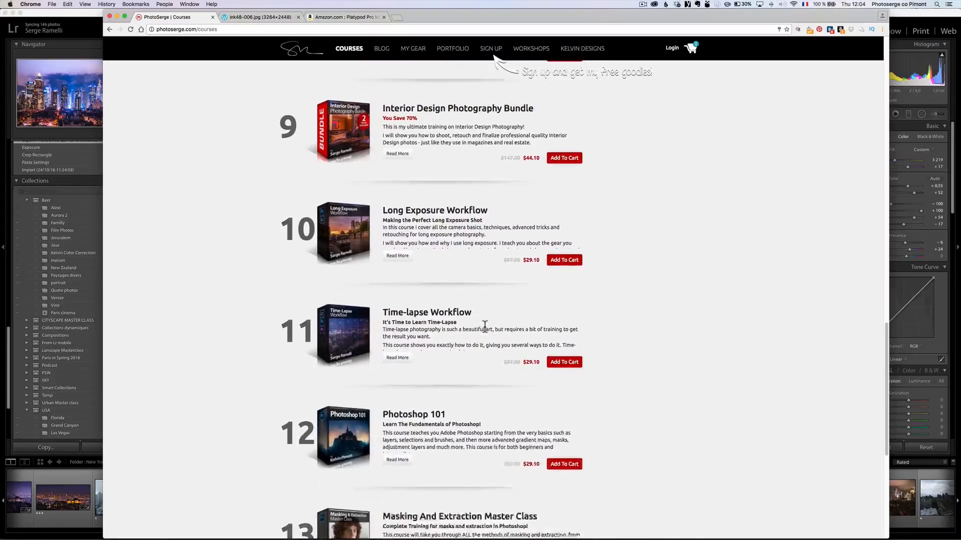
pyautogui.scroll(-1, 485, 323)
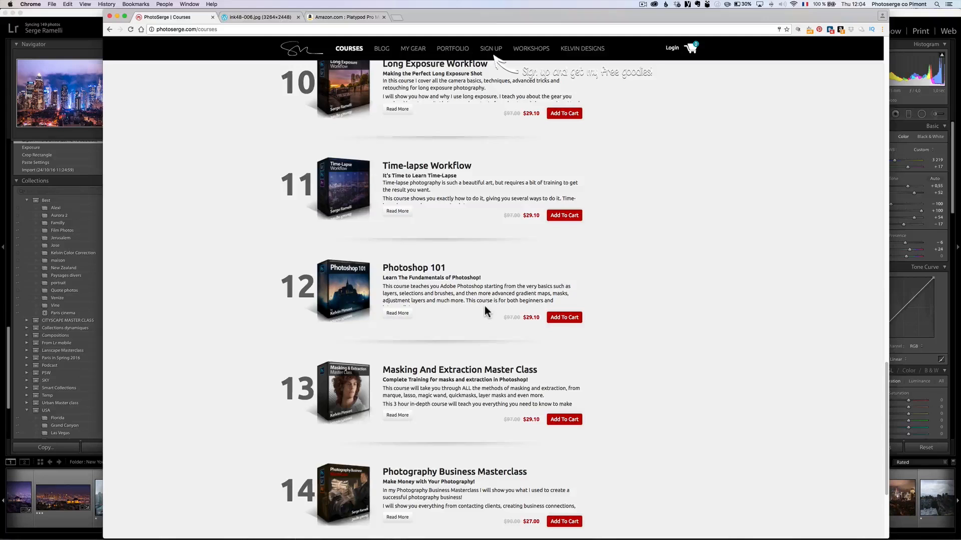
pyautogui.scroll(-7, 485, 311)
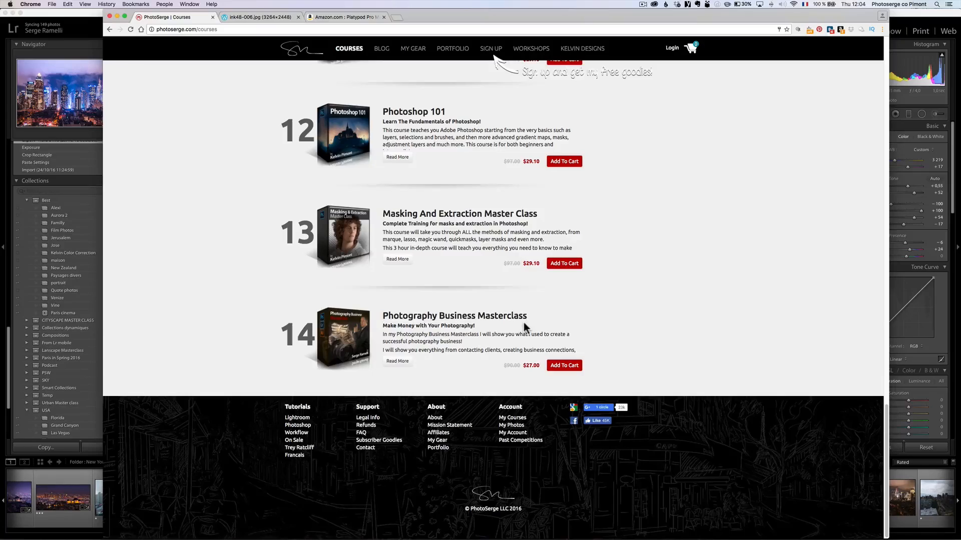
# Review the Photo Serge Complete Pack offer and the individual course discounts once more
pyautogui.scroll(20, 523, 323)
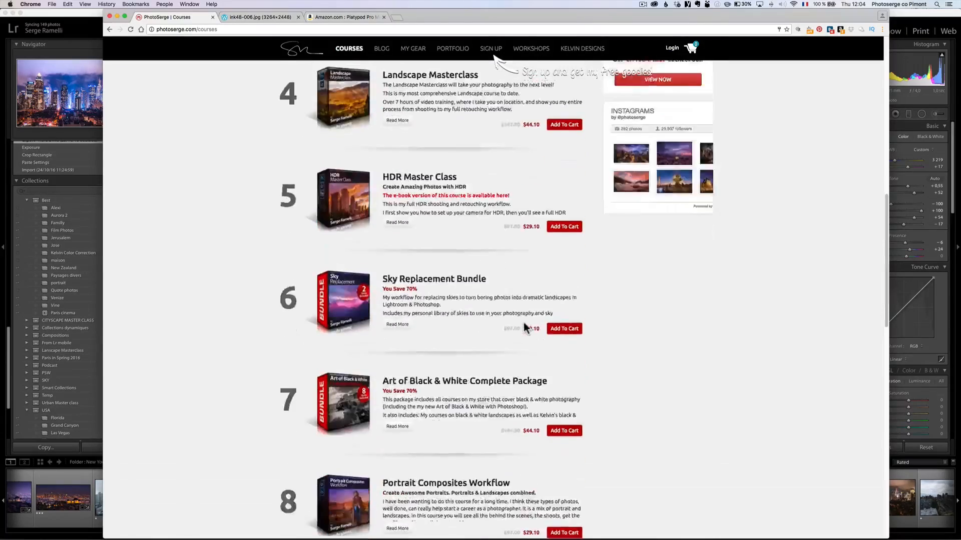
pyautogui.scroll(-5, 524, 324)
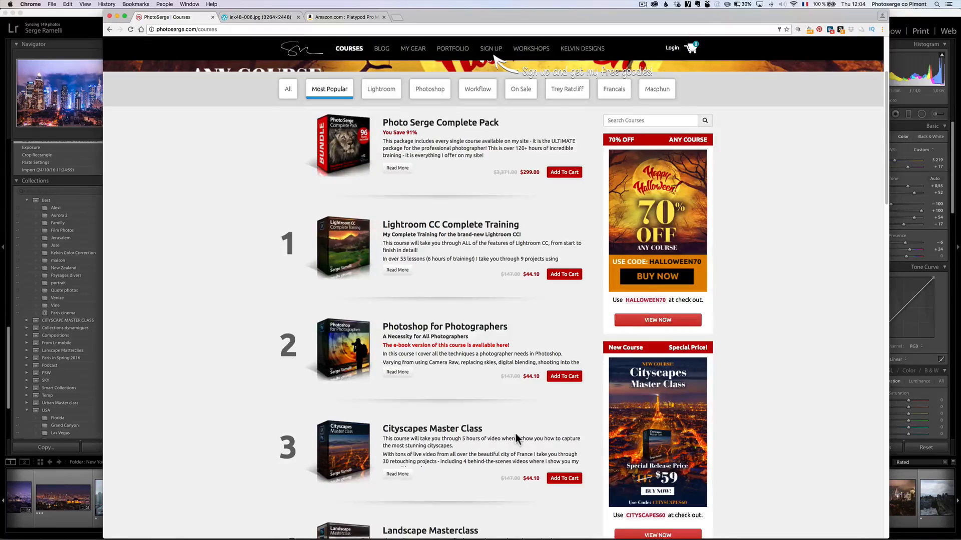
pyautogui.scroll(4, 515, 434)
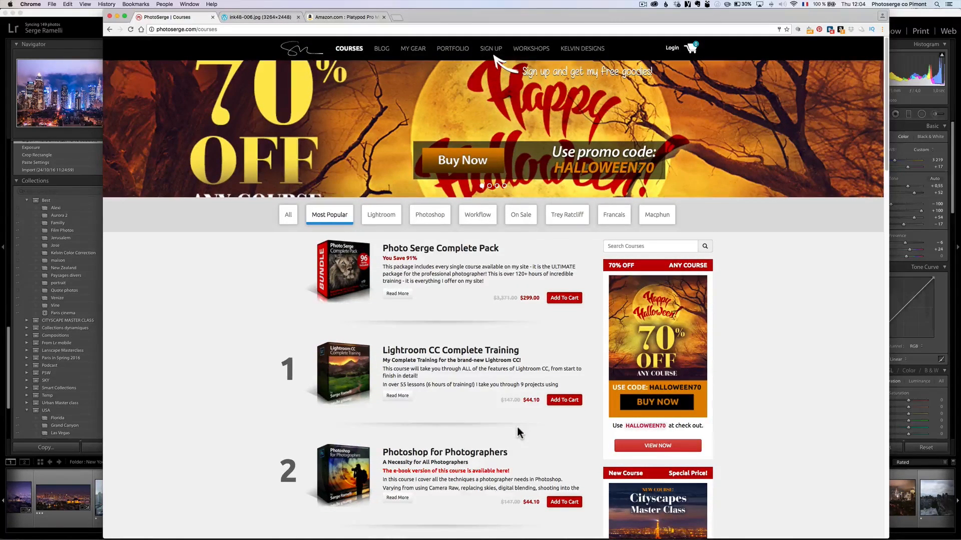
pyautogui.scroll(-2, 517, 428)
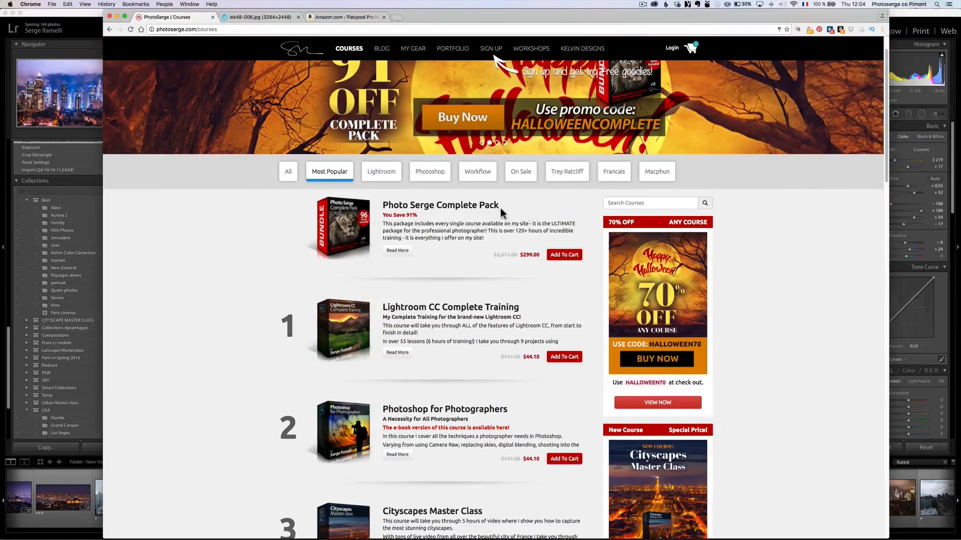
pyautogui.scroll(-3, 499, 205)
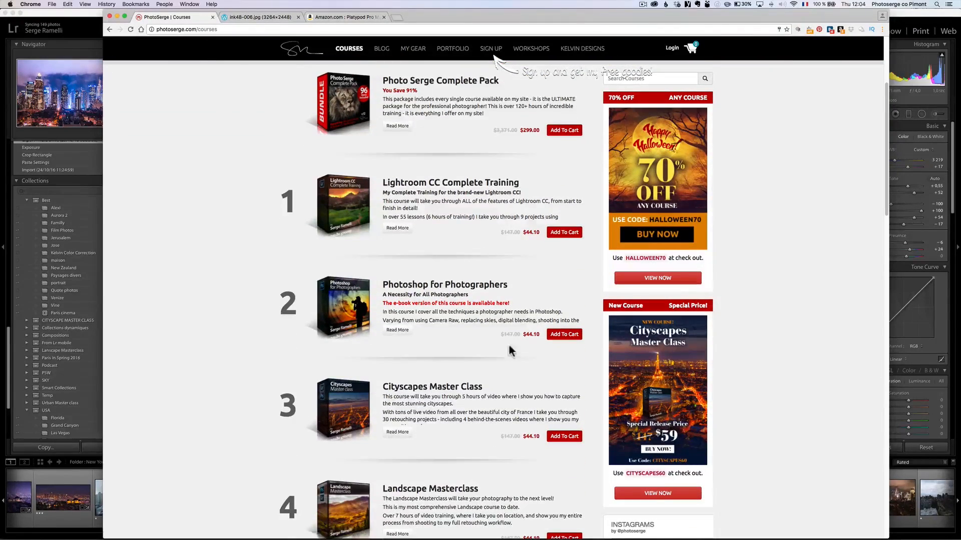
pyautogui.scroll(2, 507, 359)
pyautogui.scroll(3, 507, 359)
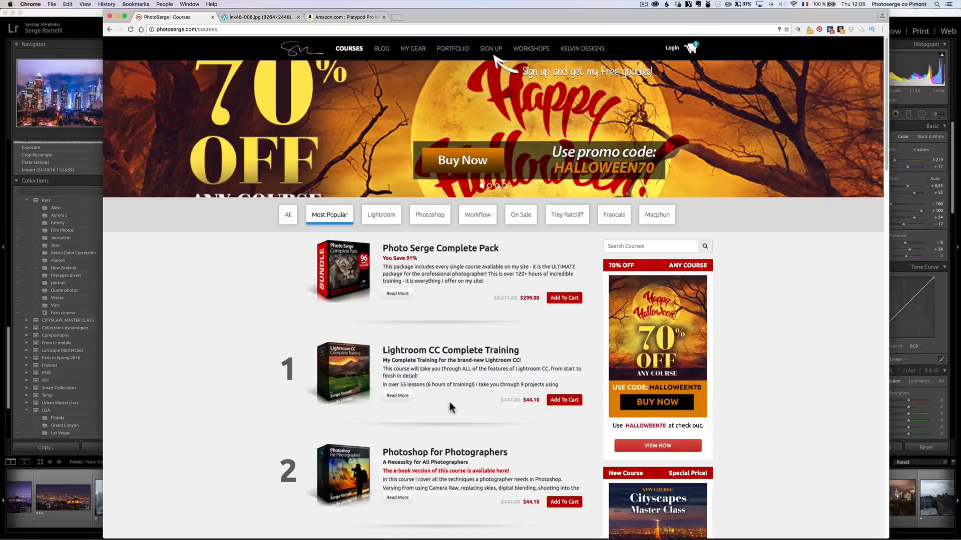
pyautogui.scroll(-10, 400, 342)
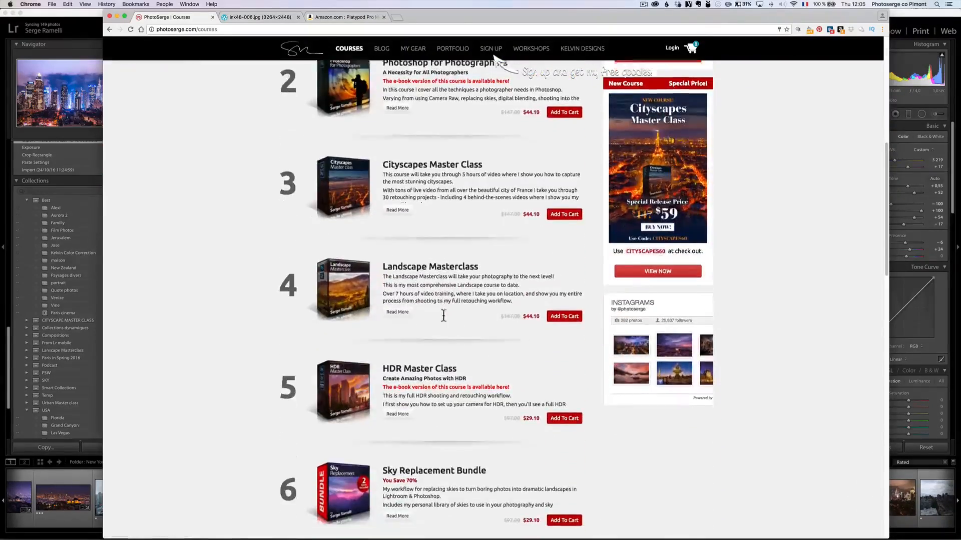
pyautogui.scroll(-20, 443, 316)
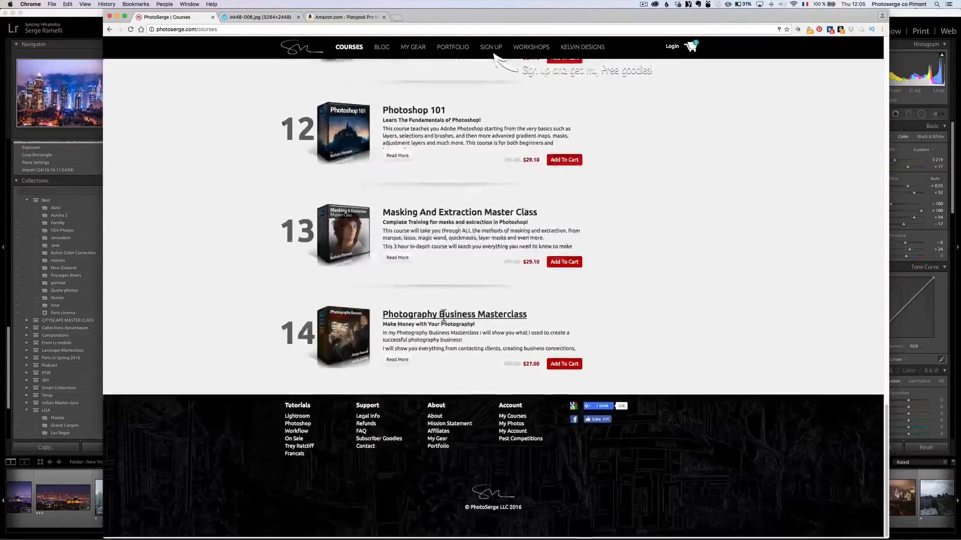
pyautogui.scroll(16, 443, 316)
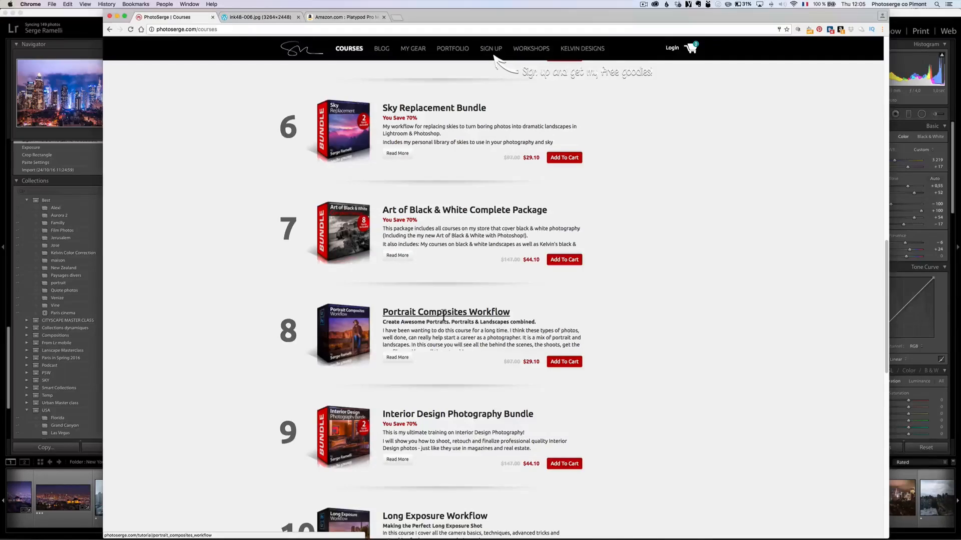
# Switch to Lightroom and show the daytime New York skyline photo untitled-163.dng in the Develop module
pyautogui.press('super+Tab')
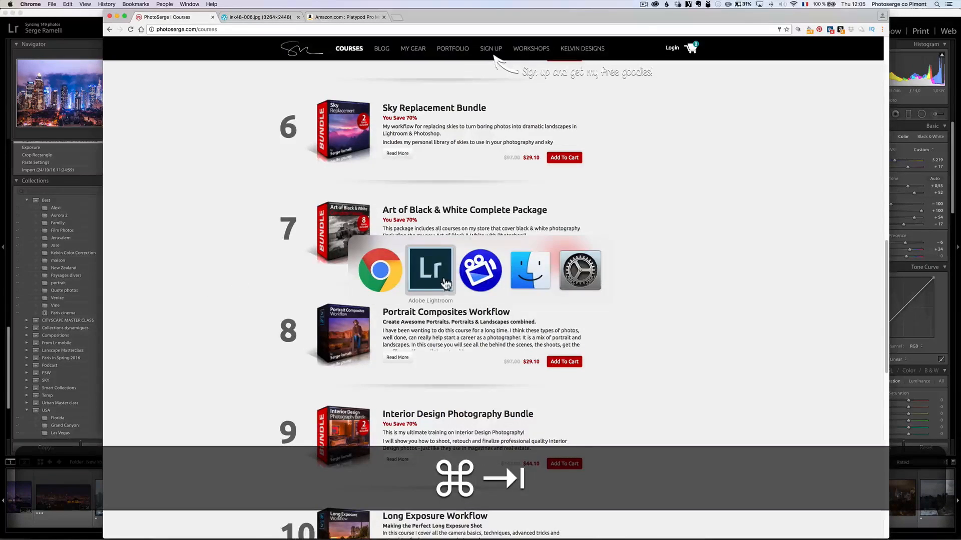
pyautogui.click(444, 285)
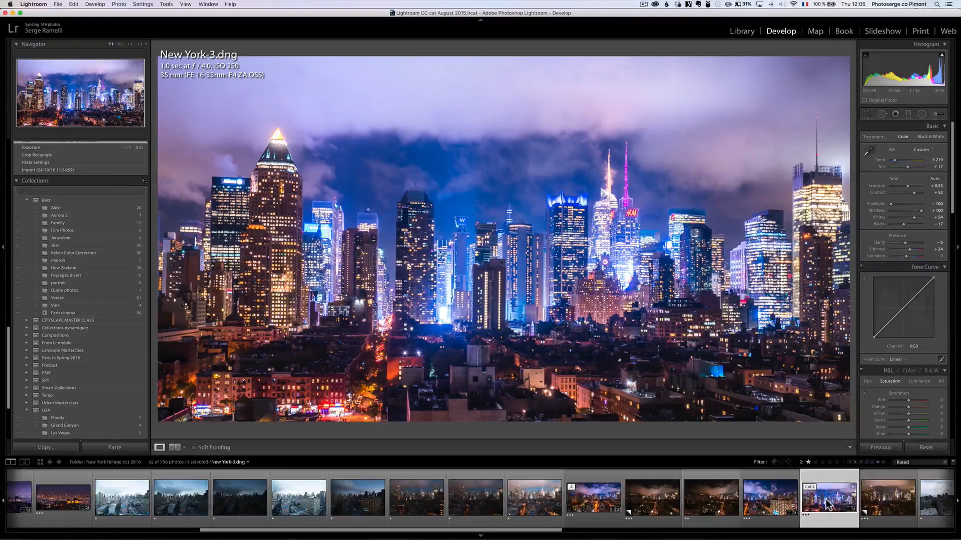
pyautogui.moveTo(530, 530); pyautogui.dragTo(450, 526)
pyautogui.click(324, 501)
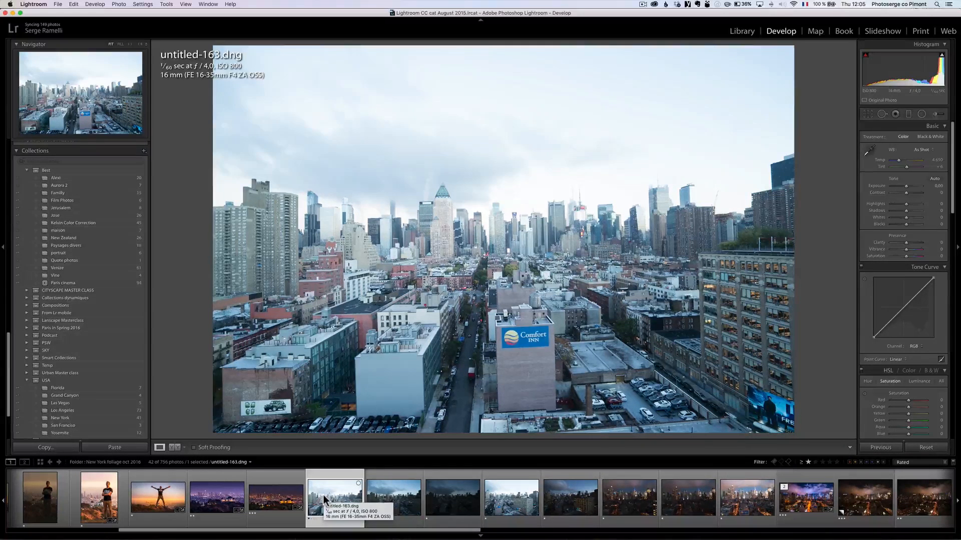
# Switch to Chrome and examine the rooftop terrace photo ink48-006.jpg at full size and fitted to the window
pyautogui.press('super')
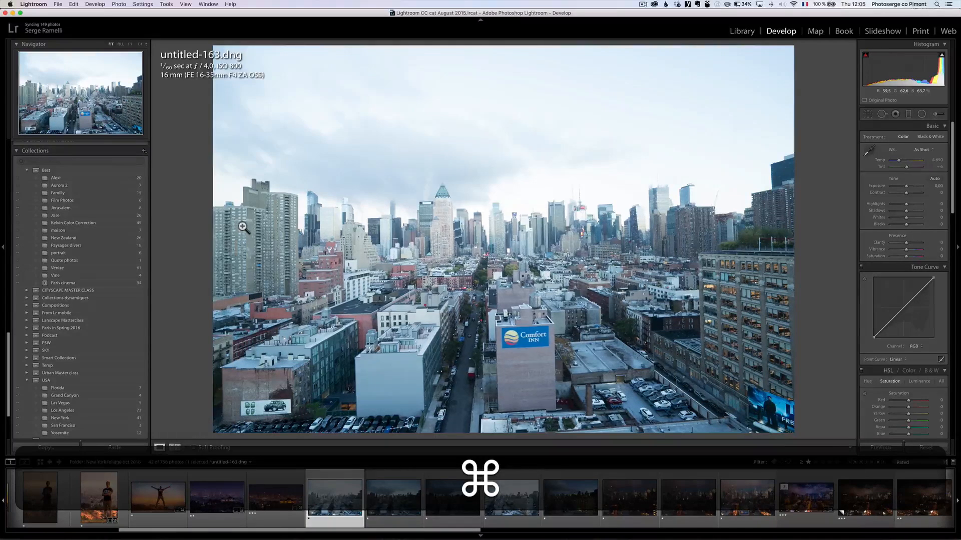
pyautogui.press('super+Tab')
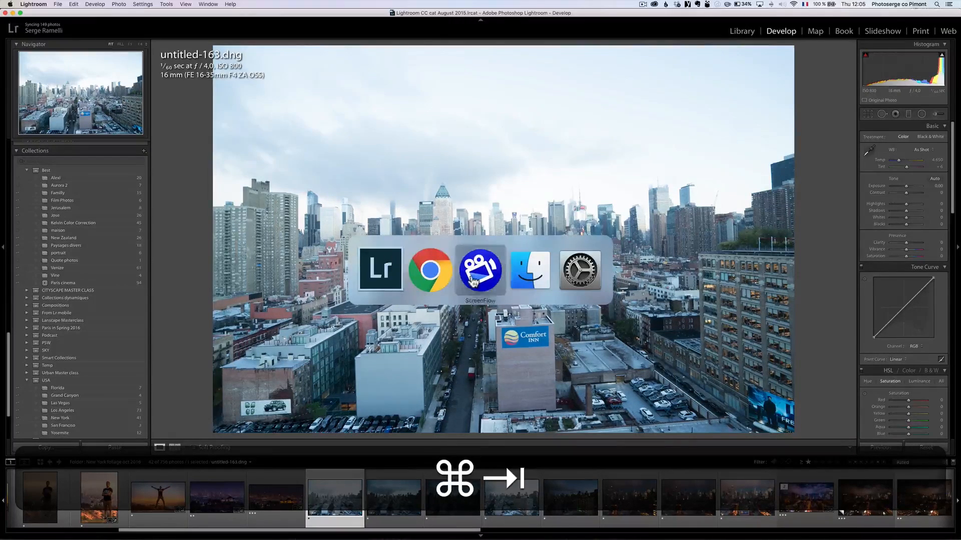
pyautogui.click(431, 278)
pyautogui.click(263, 18)
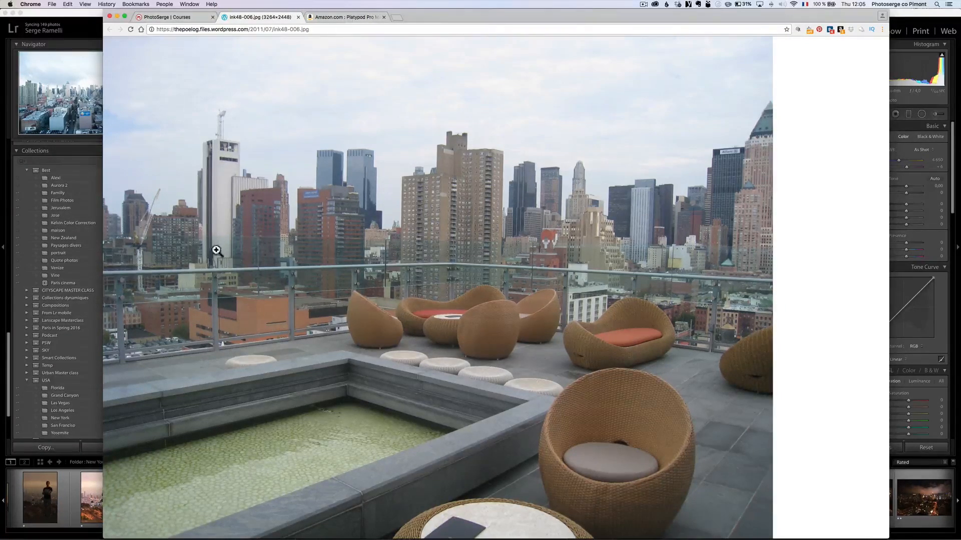
pyautogui.click(475, 244)
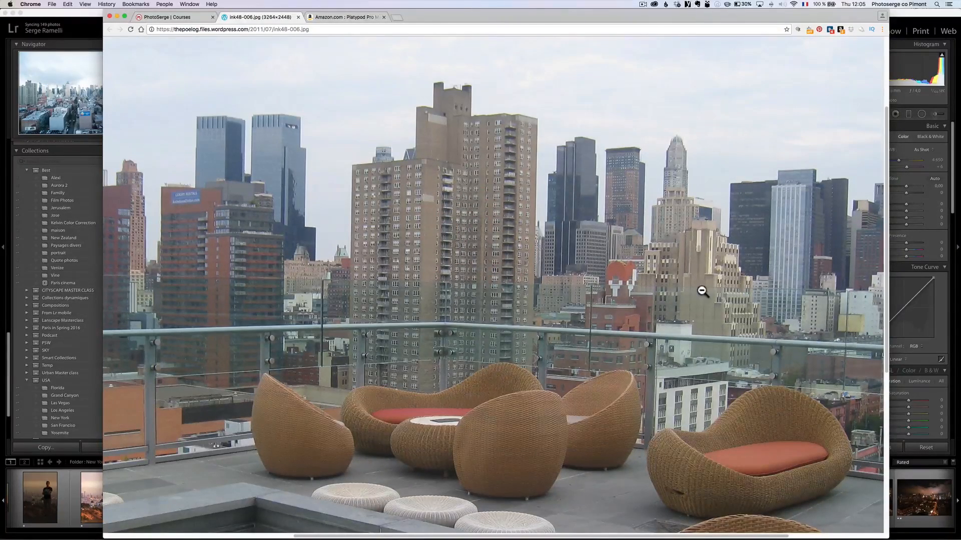
pyautogui.click(603, 301)
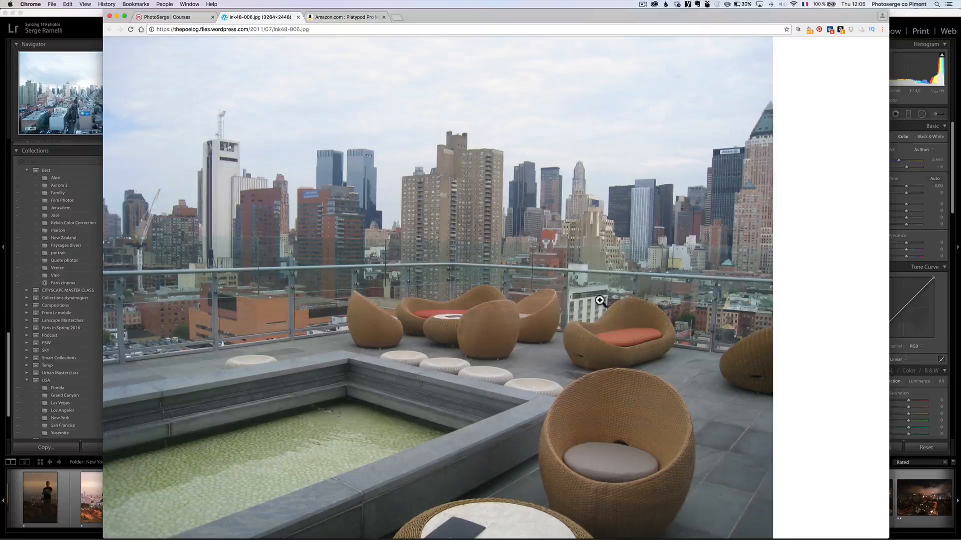
# Return to Lightroom and select the photo untitled-163.dng in the filmstrip
pyautogui.press('super+Tab')
pyautogui.click(440, 266)
pyautogui.click(326, 497)
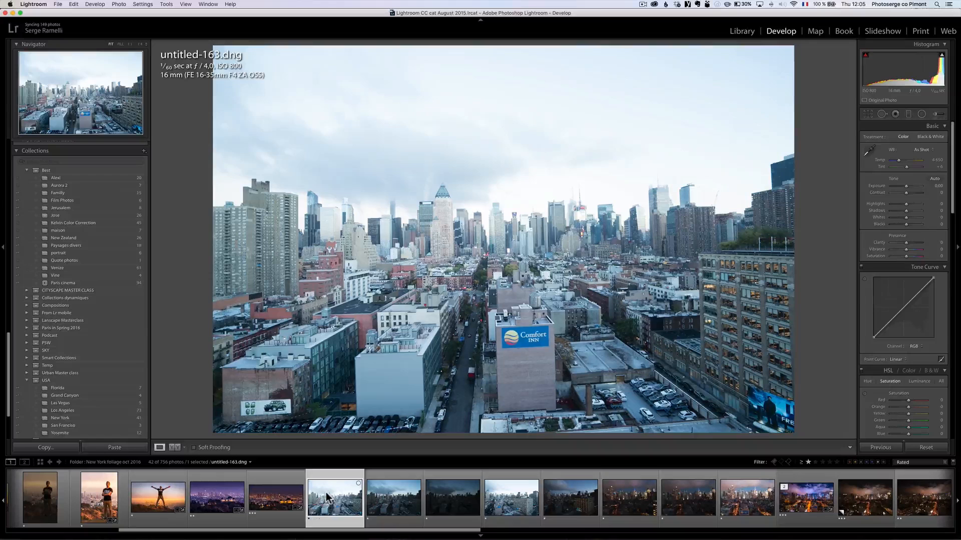
# Compare the skyline exposures untitled-164.dng and untitled-165.dng, then go back to untitled-163.dng
pyautogui.click(398, 499)
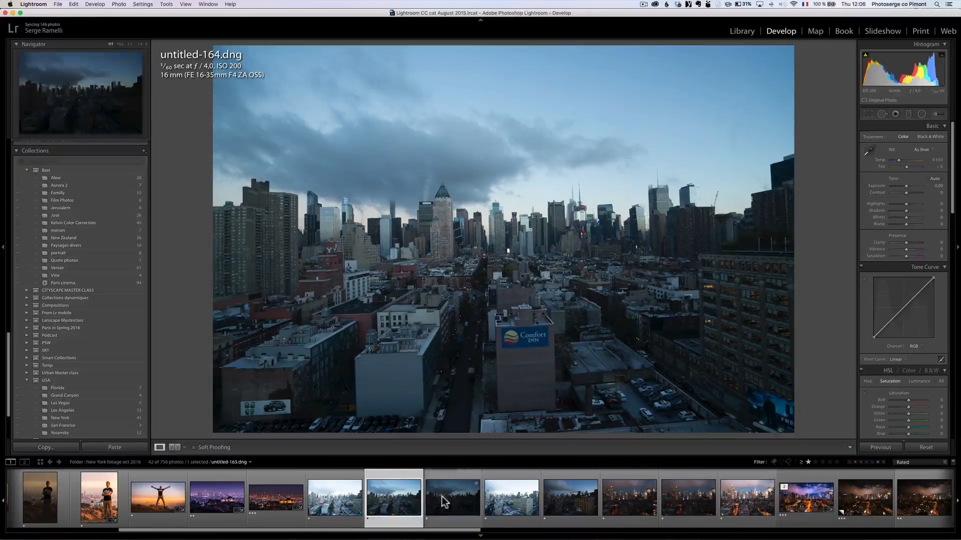
pyautogui.click(444, 501)
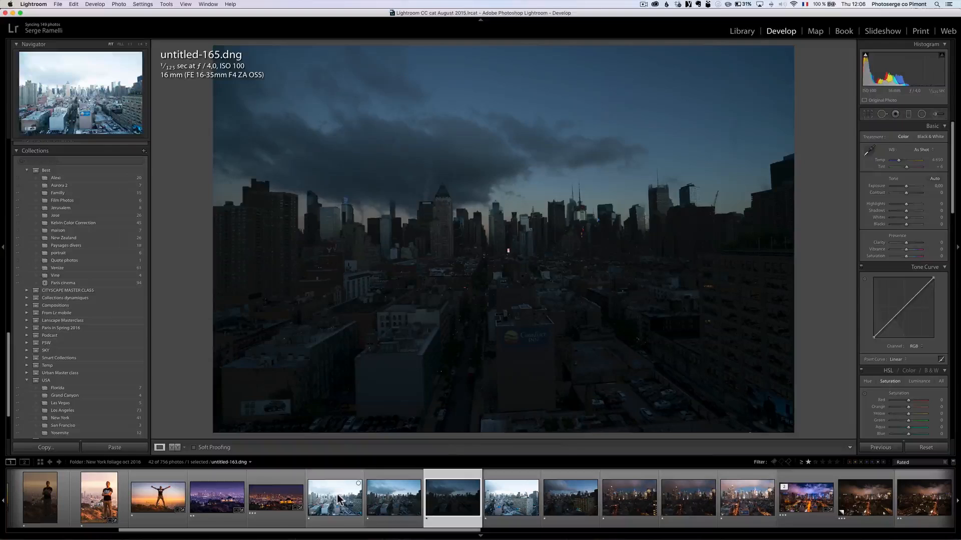
pyautogui.click(338, 499)
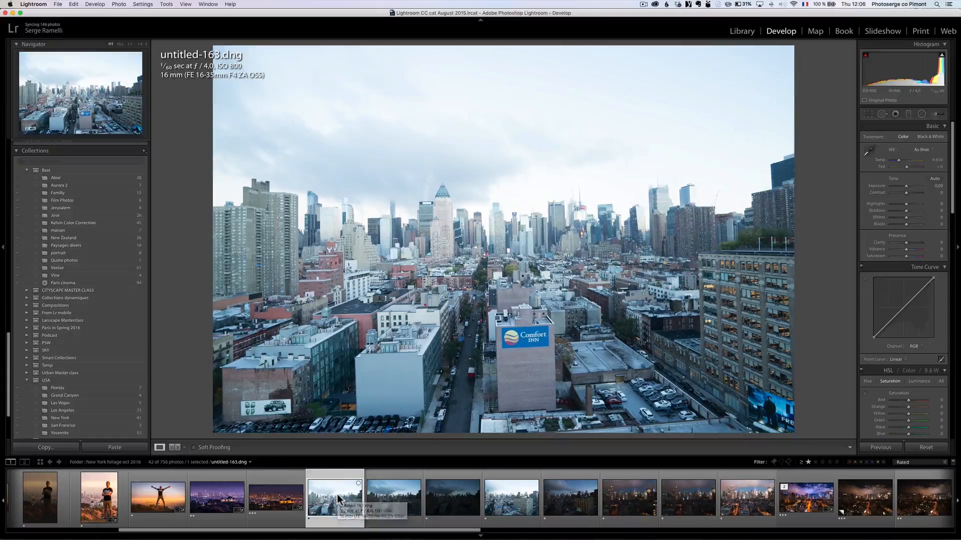
# Hide the Navigator and Collections area, and compare the capture times of untitled-163.dng and untitled-169.dng in the info overlay
pyautogui.click(2, 246)
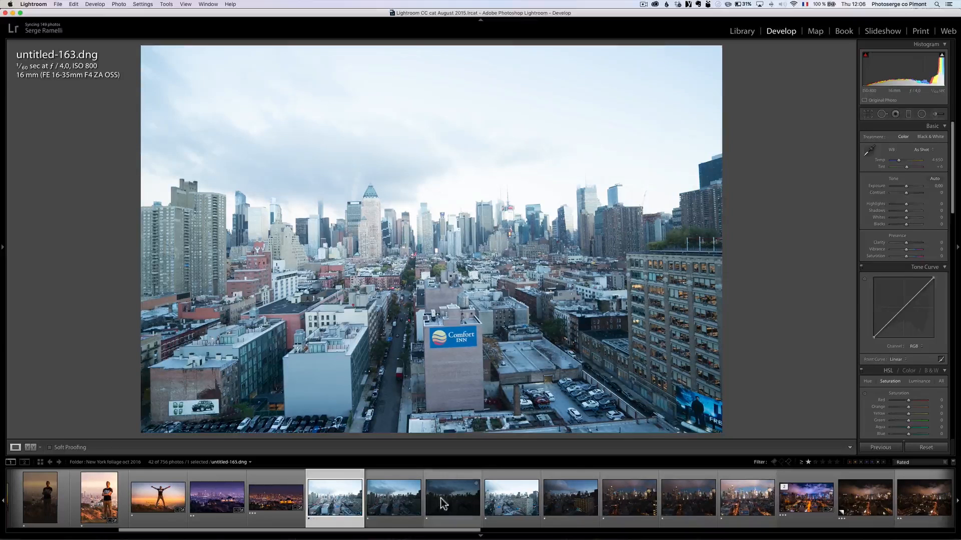
pyautogui.click(569, 499)
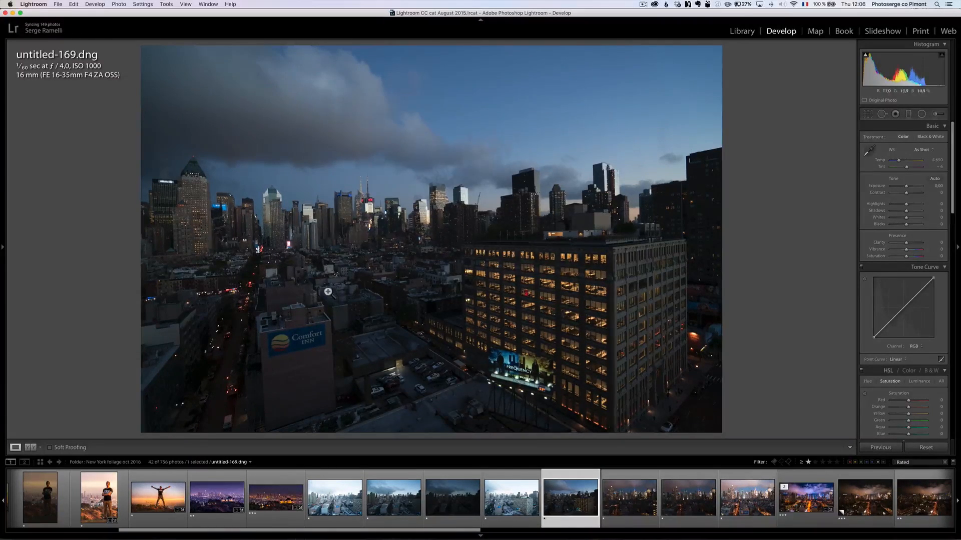
pyautogui.click(333, 496)
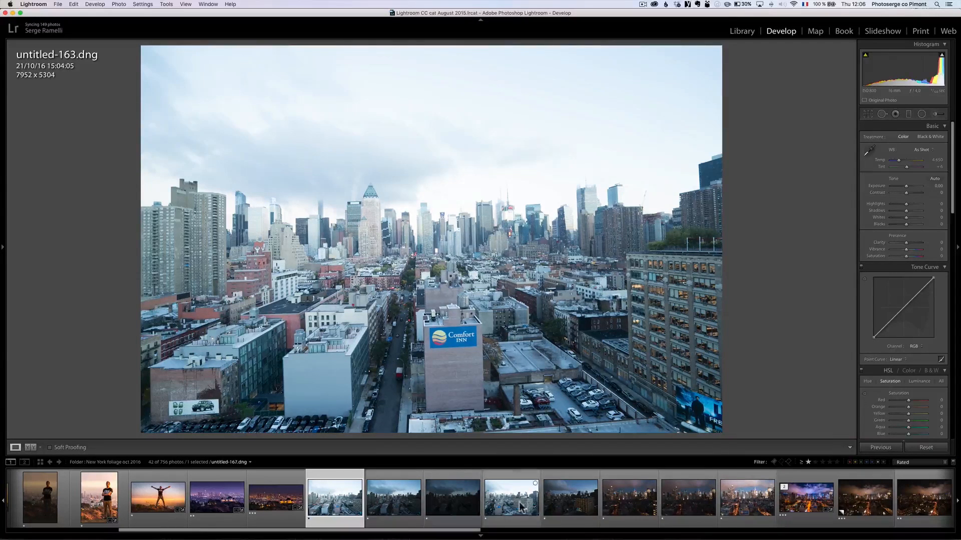
pyautogui.click(576, 506)
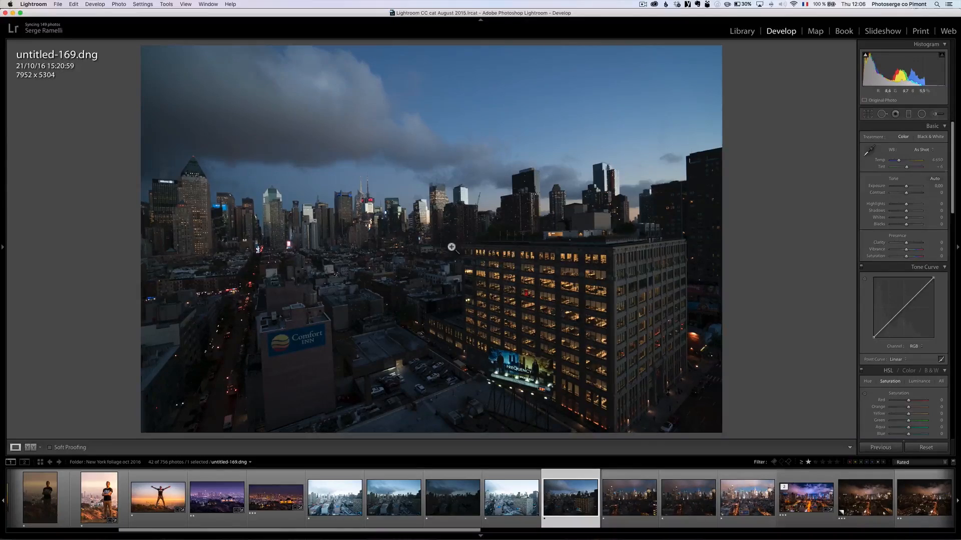
pyautogui.press('i')
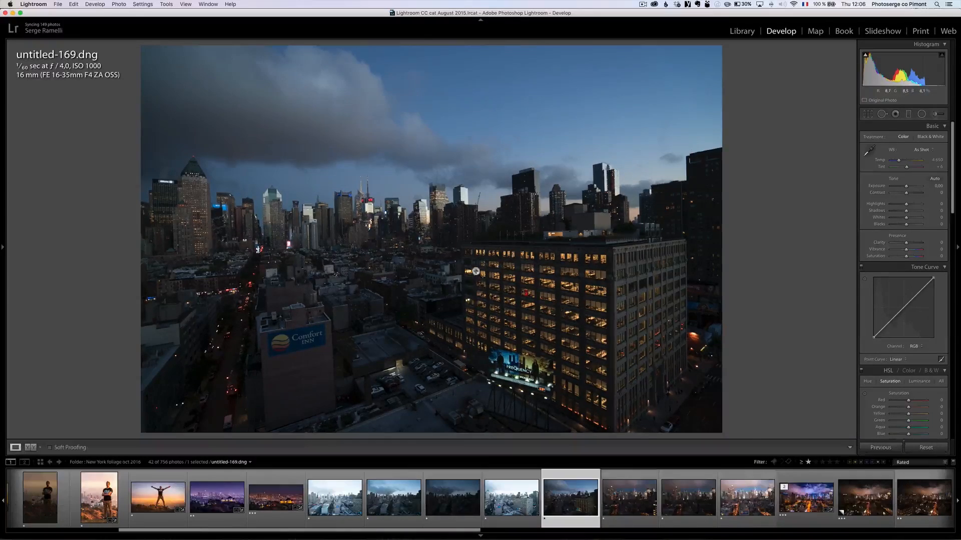
pyautogui.click(475, 297)
pyautogui.click(479, 239)
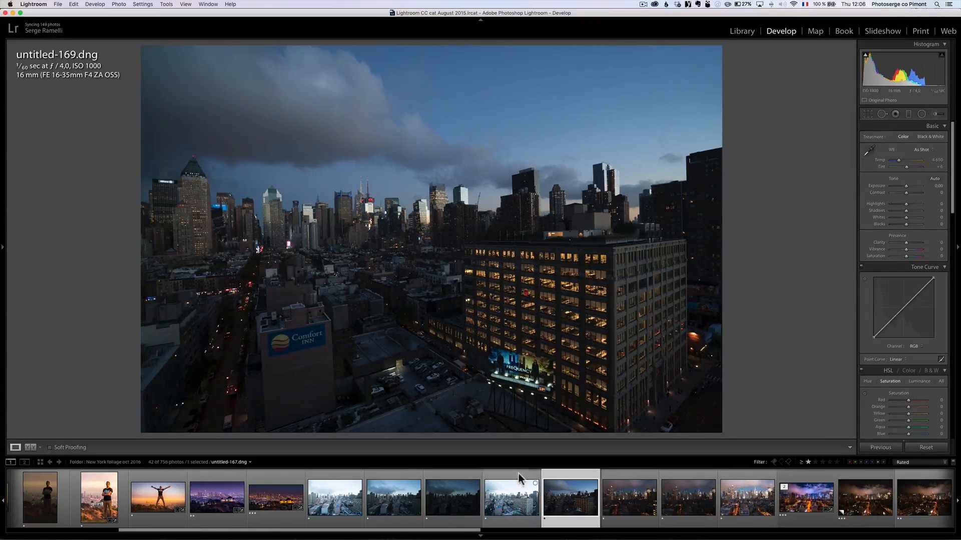
# Show untitled-200.dng and check its capture time, returning the info overlay to the exposure settings
pyautogui.click(630, 501)
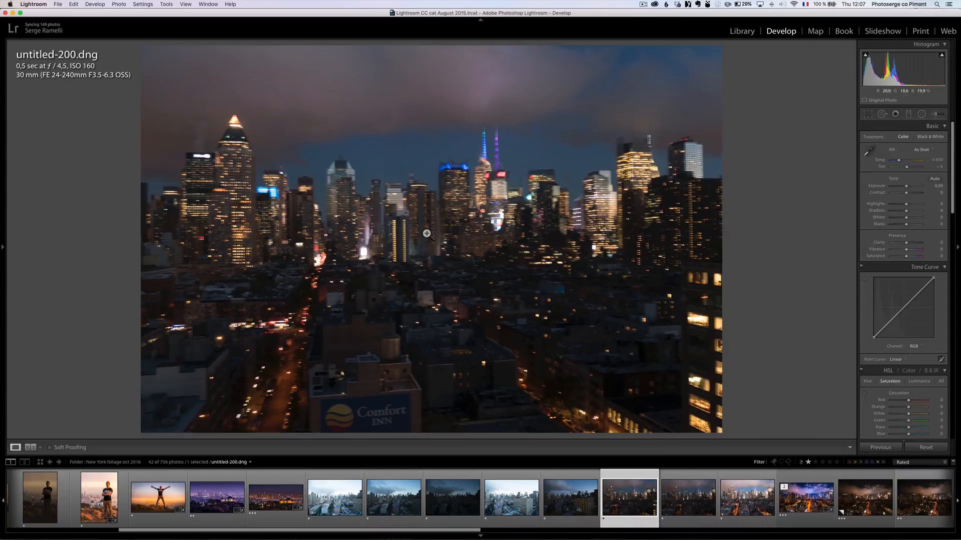
pyautogui.press('i')
pyautogui.press('i')
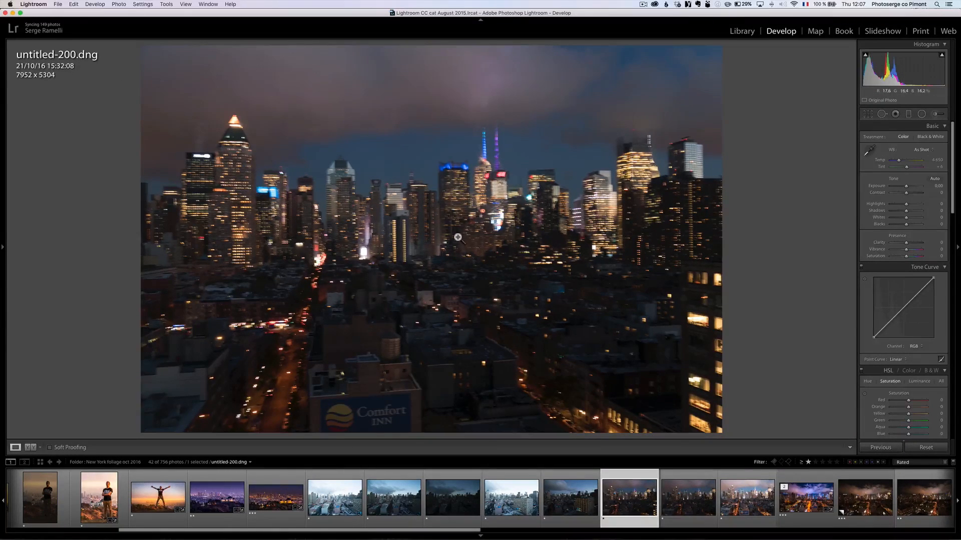
pyautogui.press('i')
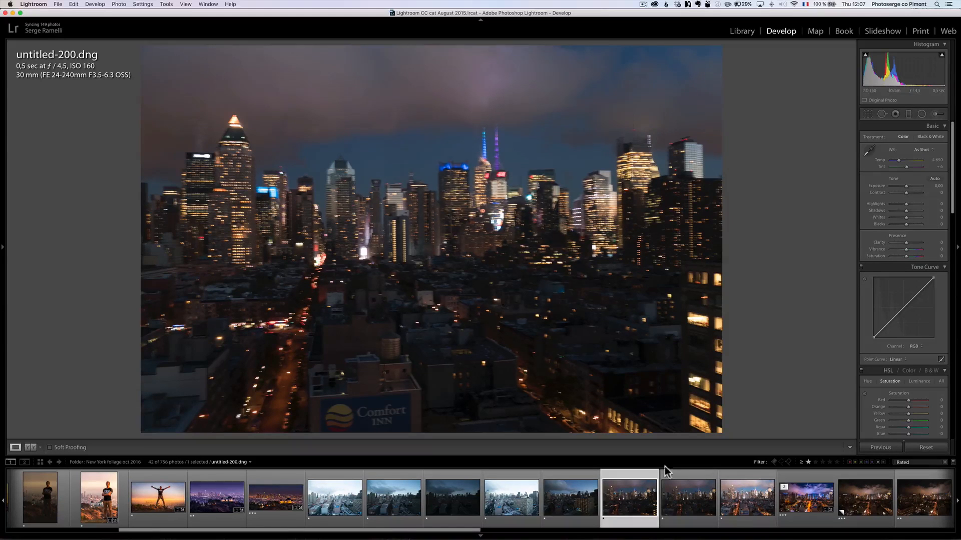
# Show untitled-201.dng, inspect the sharpness of its buildings up close, and return to the full view
pyautogui.click(678, 498)
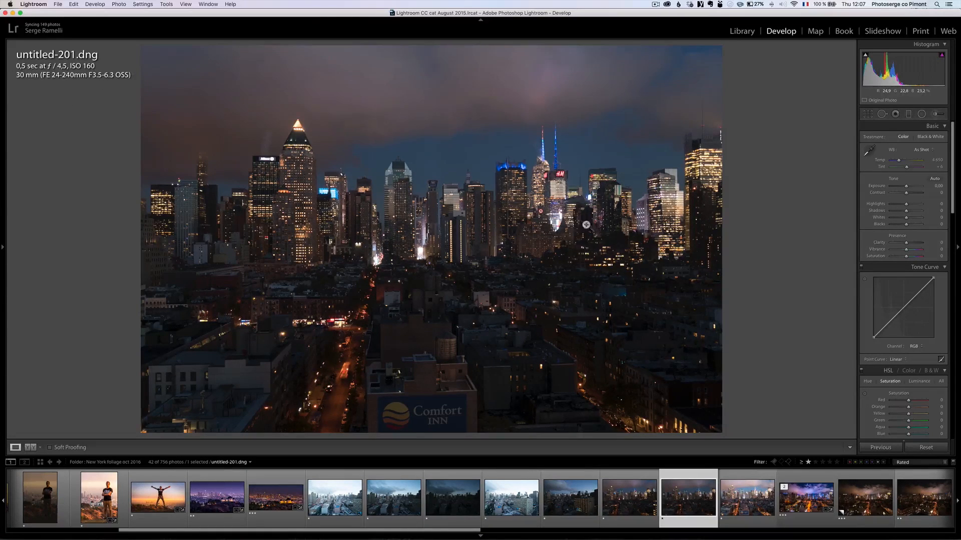
pyautogui.click(421, 222)
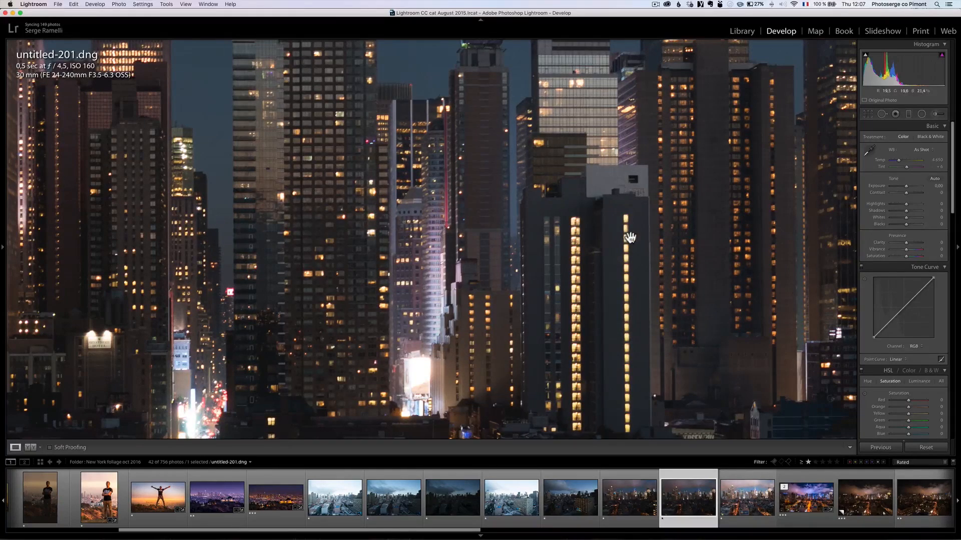
pyautogui.click(350, 181)
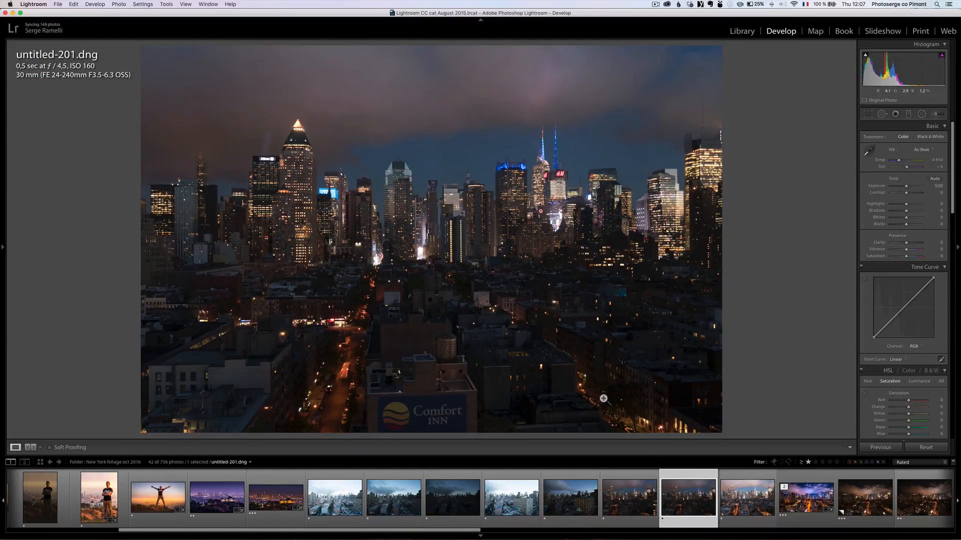
# Show untitled-208.dng and compare the edited New York-1.dng with its unedited virtual copy, Copy 1
pyautogui.click(740, 498)
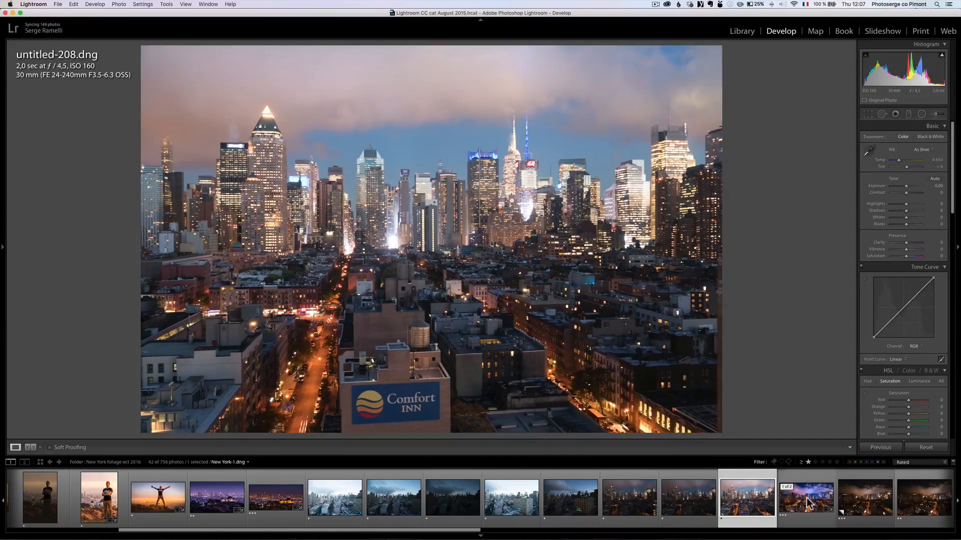
pyautogui.click(808, 501)
pyautogui.click(863, 497)
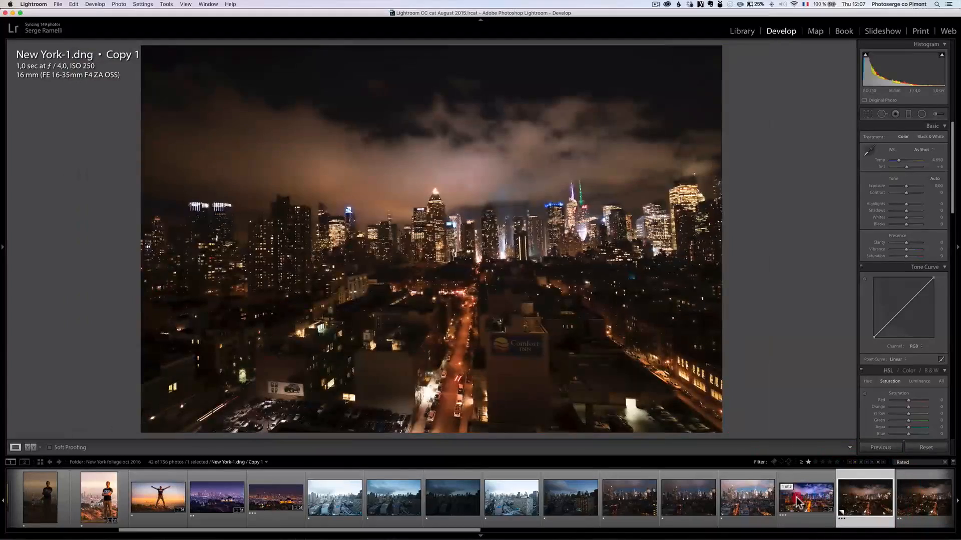
pyautogui.click(796, 499)
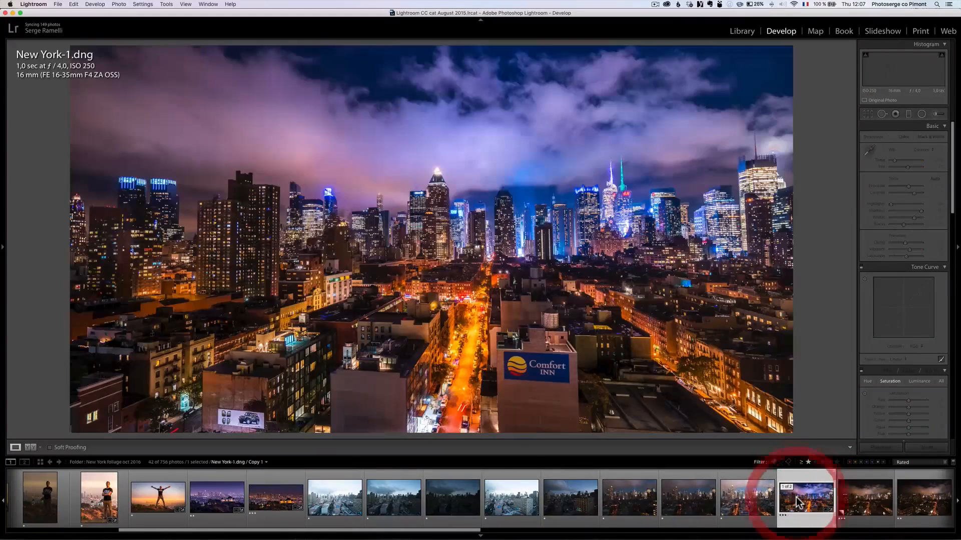
pyautogui.click(869, 504)
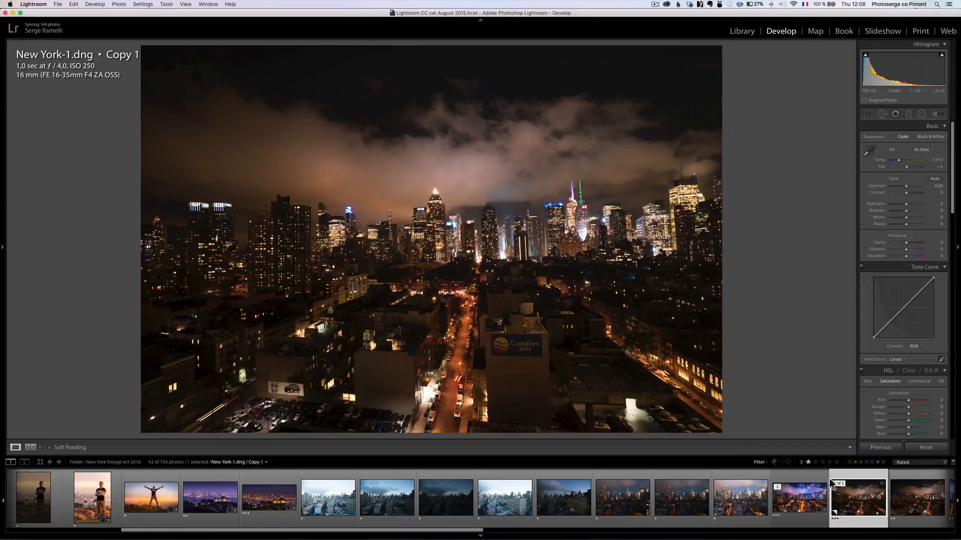
# Turn off the star rating filter and inspect the blur in untitled-246.dng up close
pyautogui.click(807, 462)
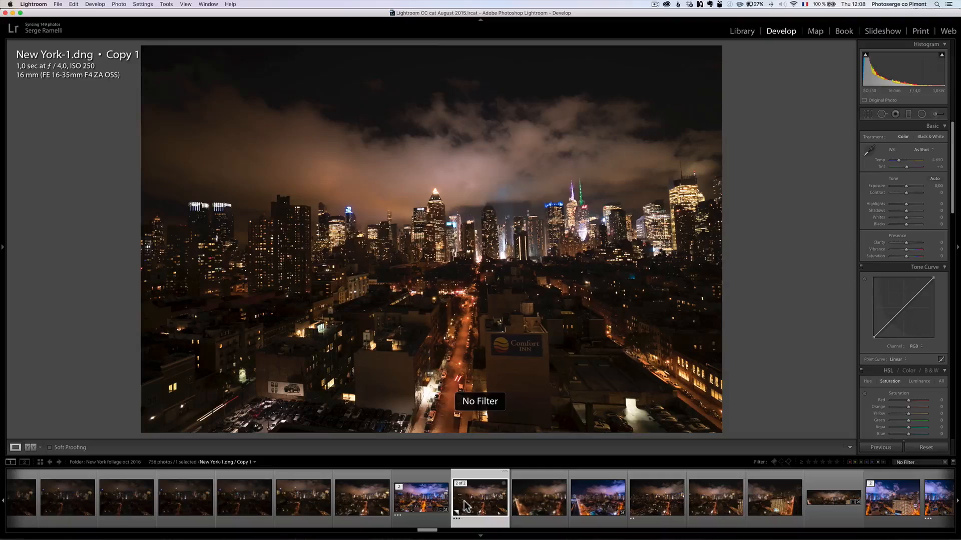
pyautogui.click(361, 496)
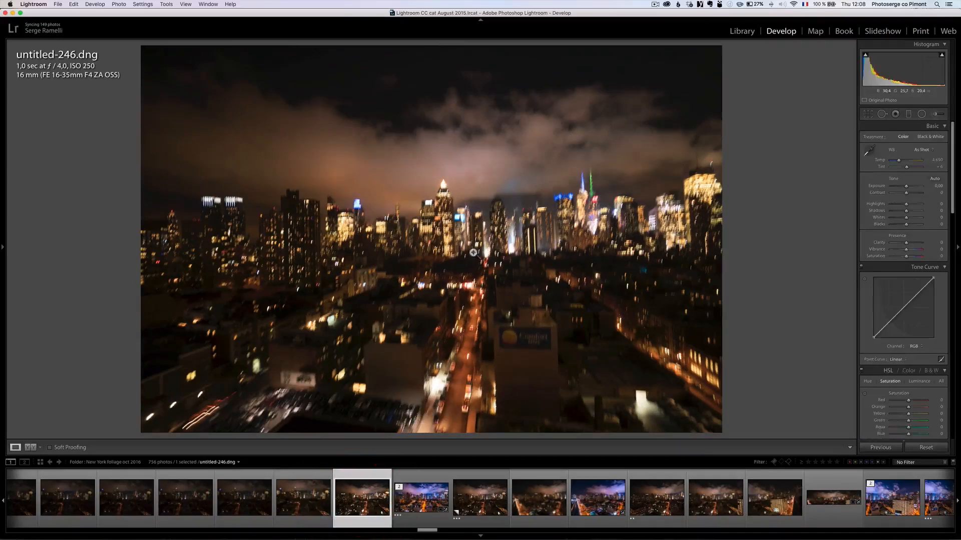
pyautogui.click(463, 227)
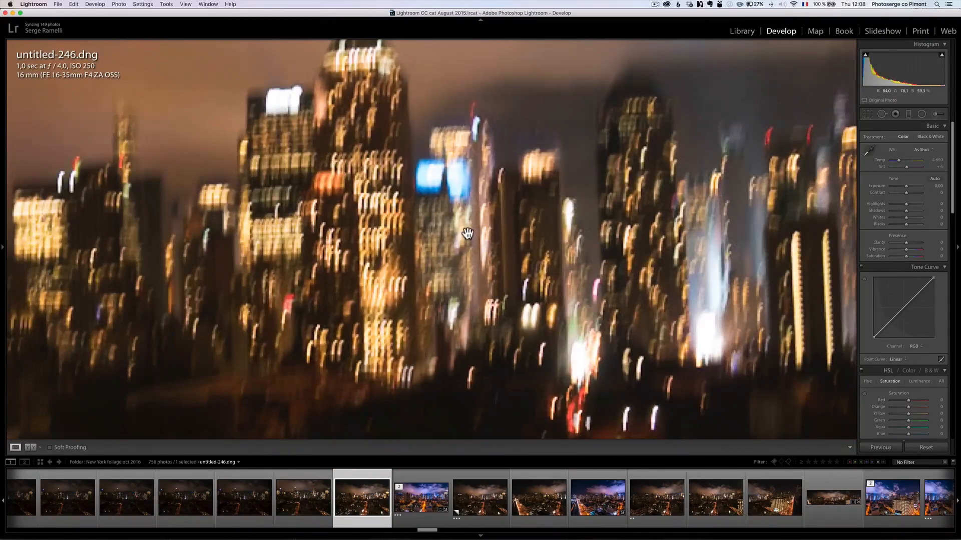
pyautogui.click(469, 234)
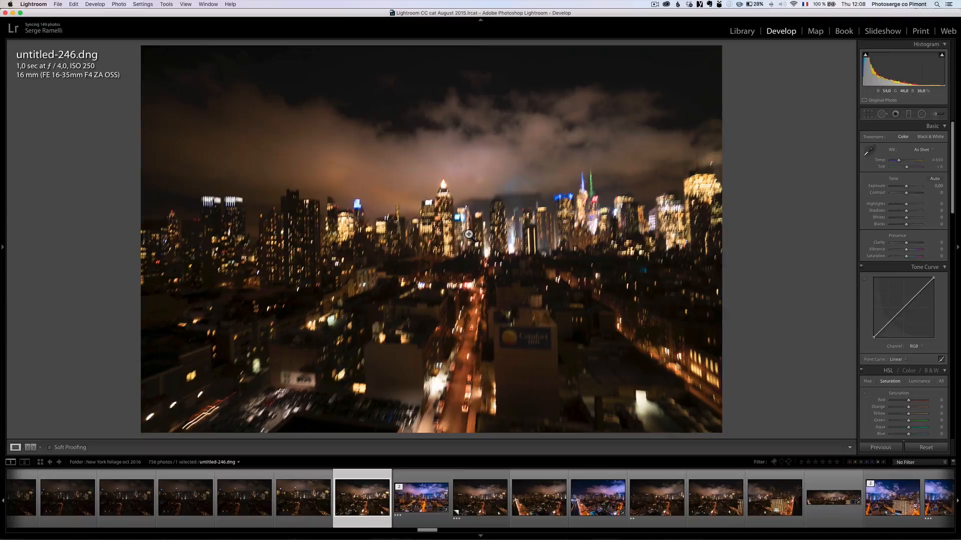
# Switch to Chrome, show the Platypod Pro Max on Amazon, and open the Platypod Pro Compact Travel Tripod Set (Smartphone Version)
pyautogui.press('super+Tab')
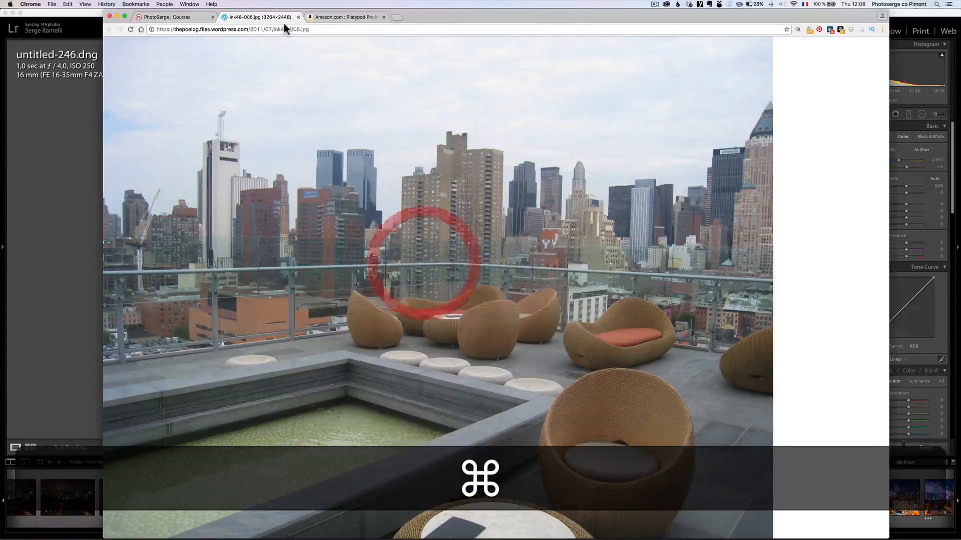
pyautogui.click(333, 17)
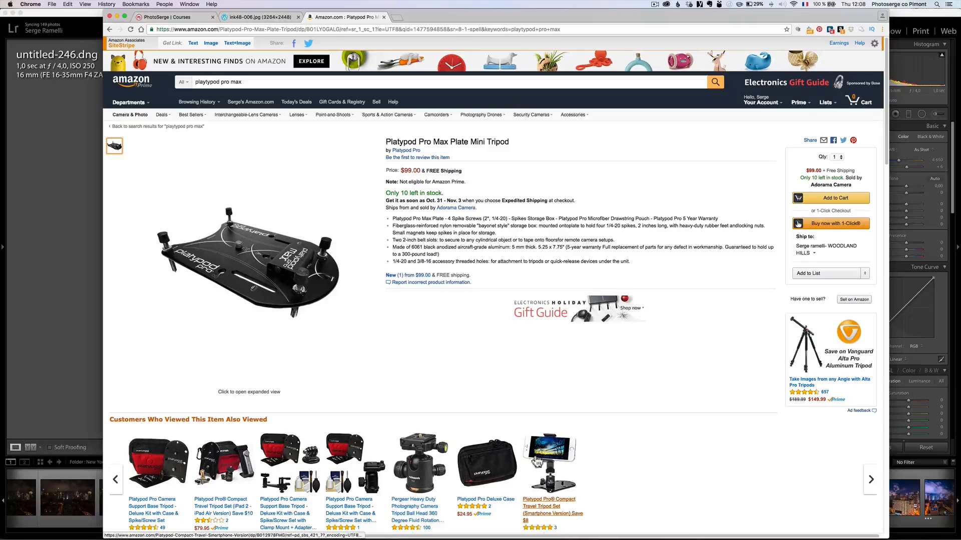
pyautogui.click(553, 476)
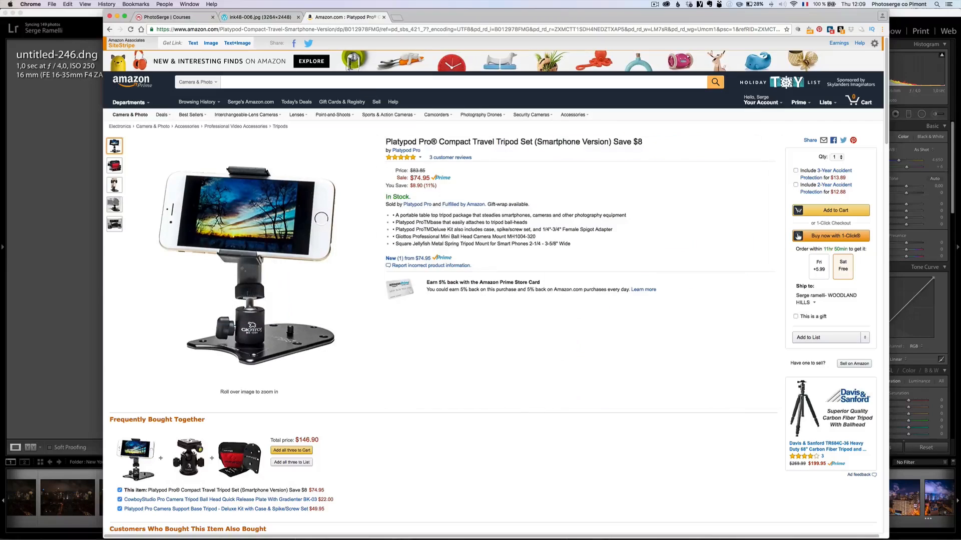
# Open the My Gear page of the PhotoSerge site in Chrome and browse its recommended software, cameras, drone and bags
pyautogui.press('super+Tab')
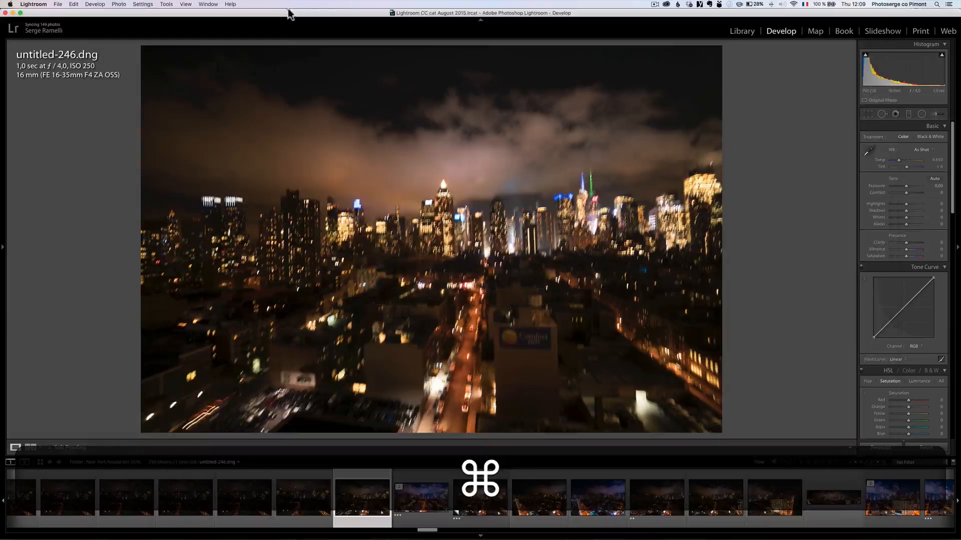
pyautogui.press('super+Tab')
pyautogui.click(175, 18)
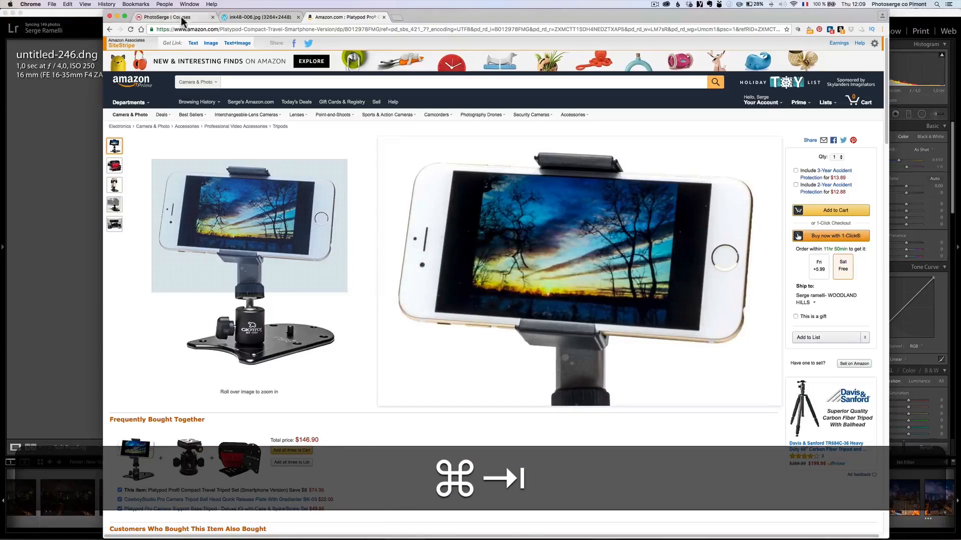
pyautogui.click(412, 48)
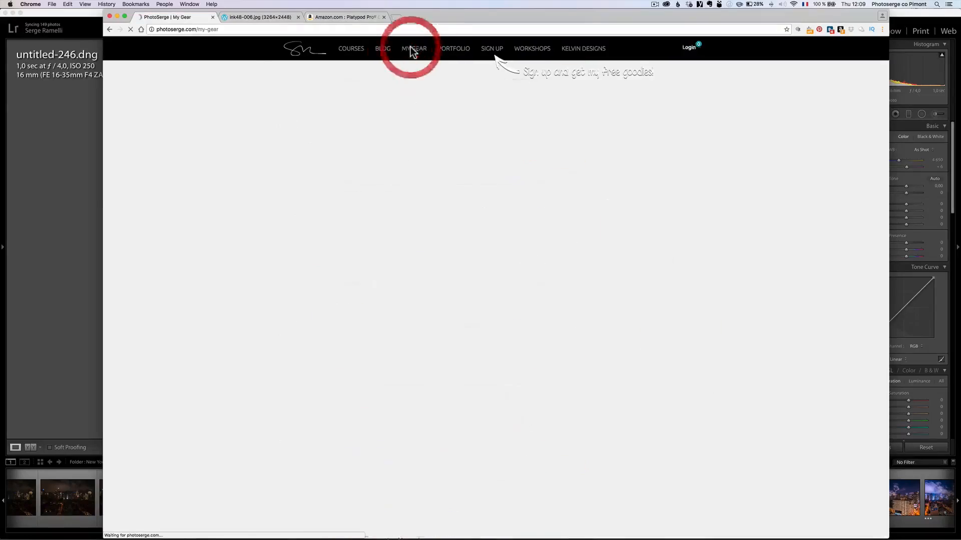
pyautogui.scroll(-20, 568, 338)
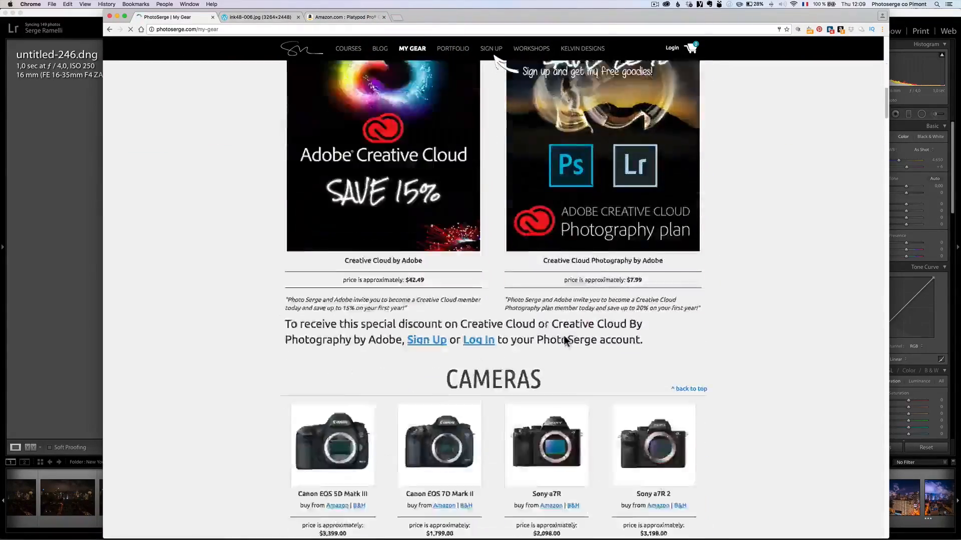
pyautogui.scroll(-15, 564, 336)
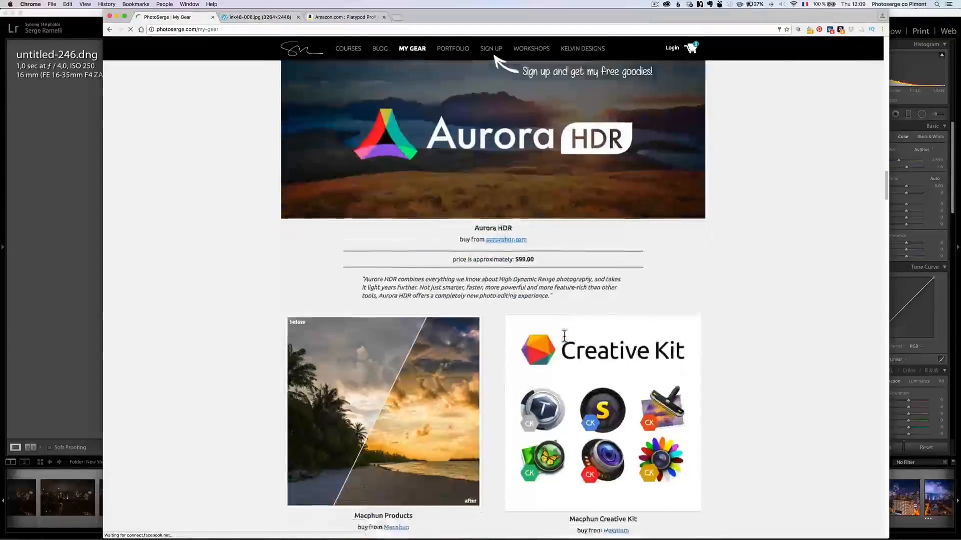
pyautogui.scroll(-15, 564, 338)
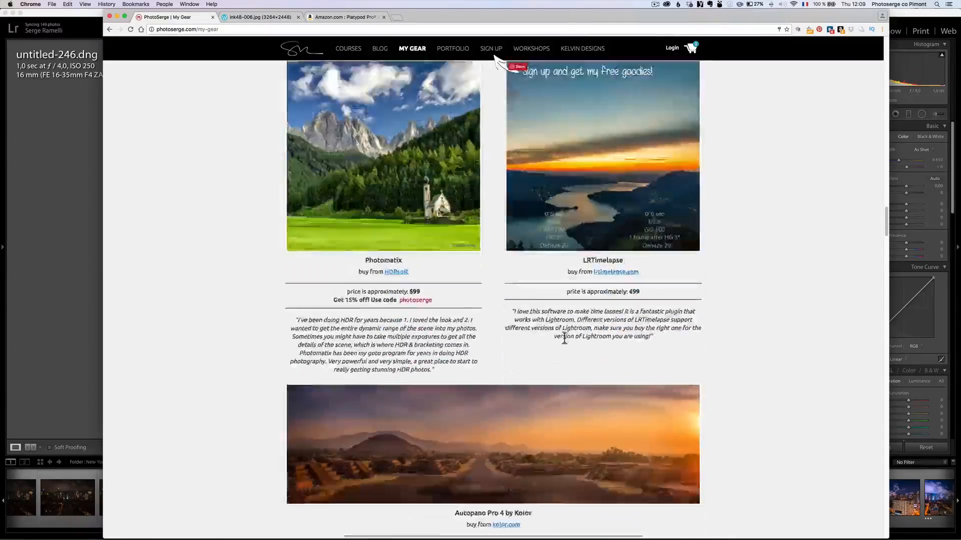
pyautogui.scroll(-10, 565, 359)
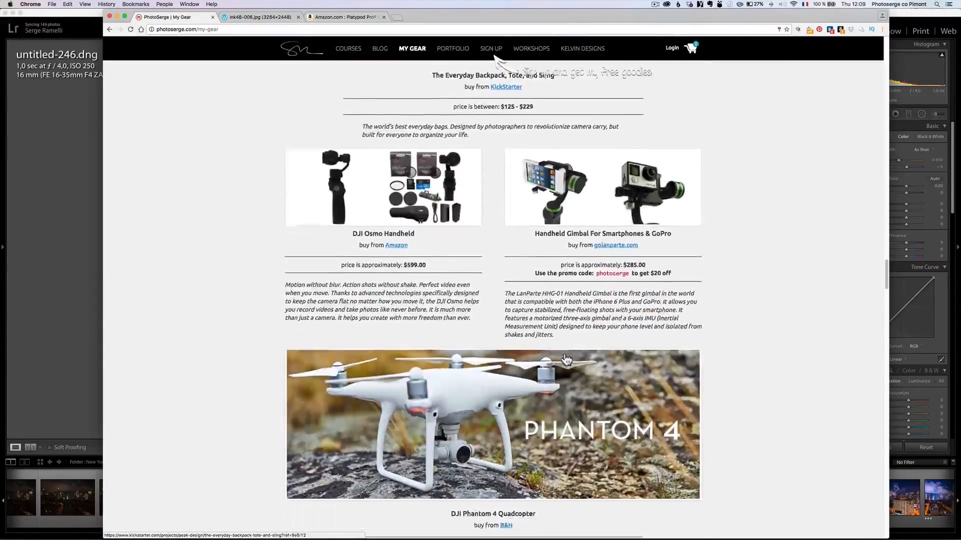
pyautogui.scroll(-5, 566, 359)
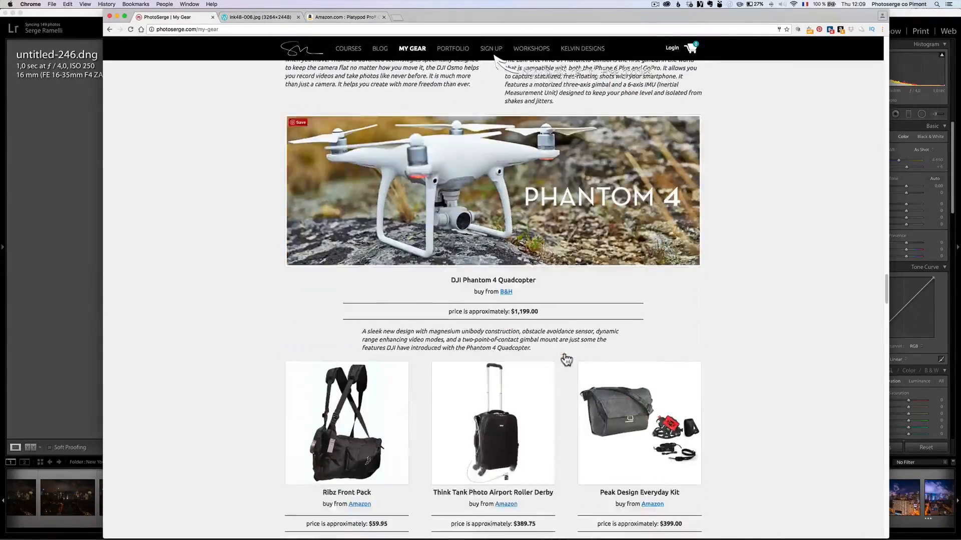
pyautogui.scroll(-5, 408, 273)
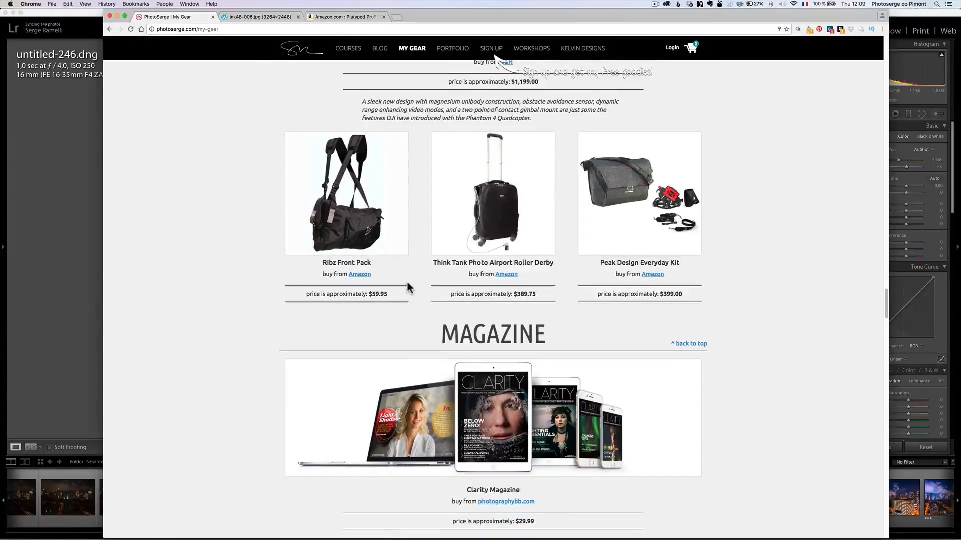
pyautogui.scroll(-15, 407, 288)
pyautogui.scroll(20, 409, 289)
pyautogui.scroll(5, 410, 288)
# Switch to Lightroom, inspect the buildings in the unedited New York-1.dng Copy 1 up close, and show the edited New York-1.dng
pyautogui.press('super+Tab')
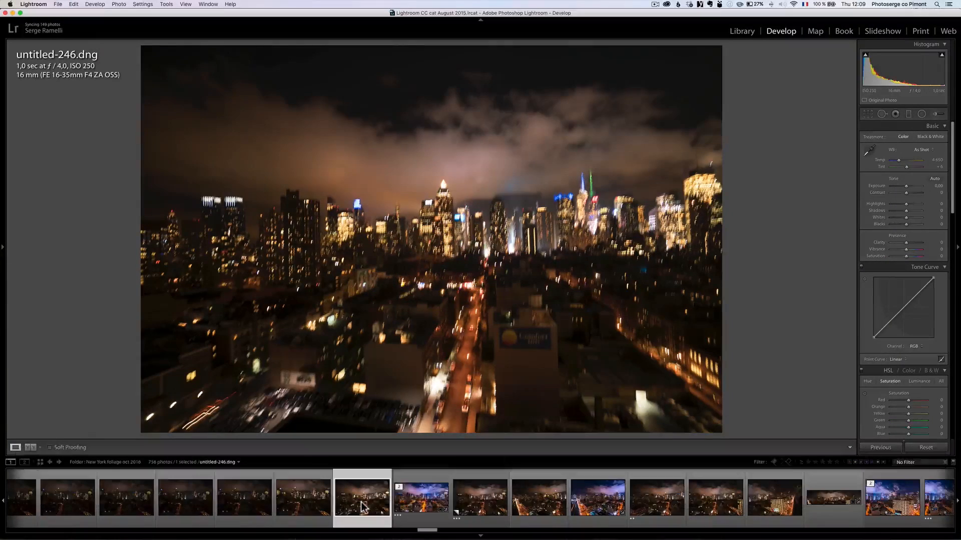
pyautogui.click(474, 499)
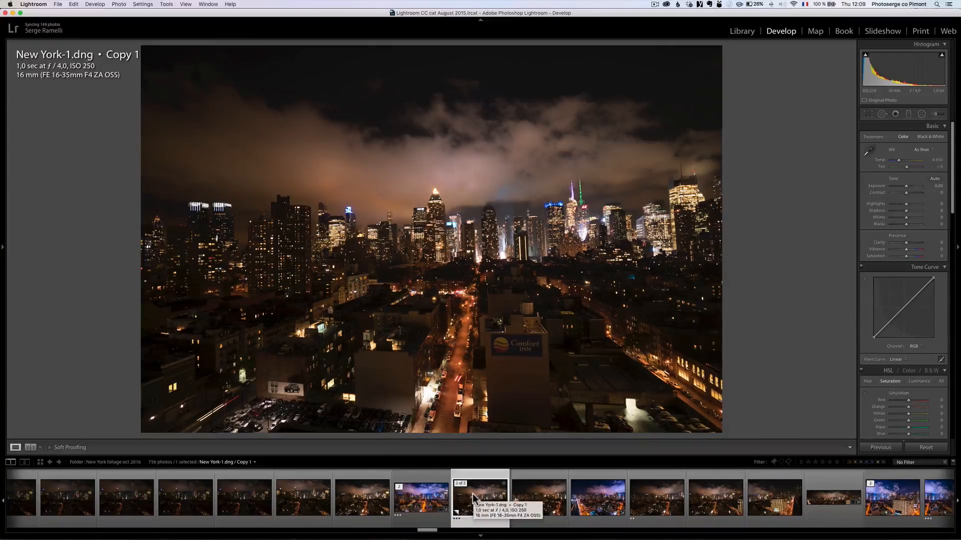
pyautogui.click(445, 208)
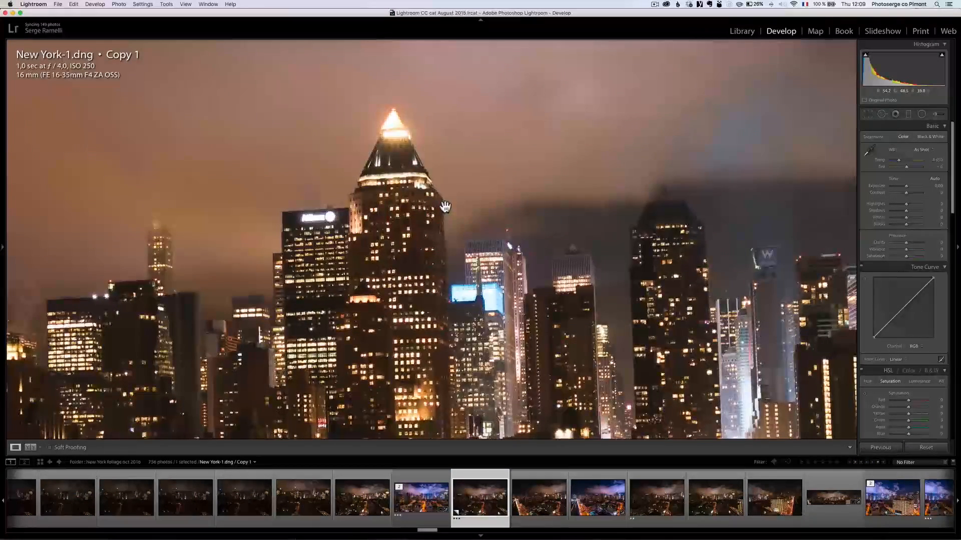
pyautogui.click(430, 220)
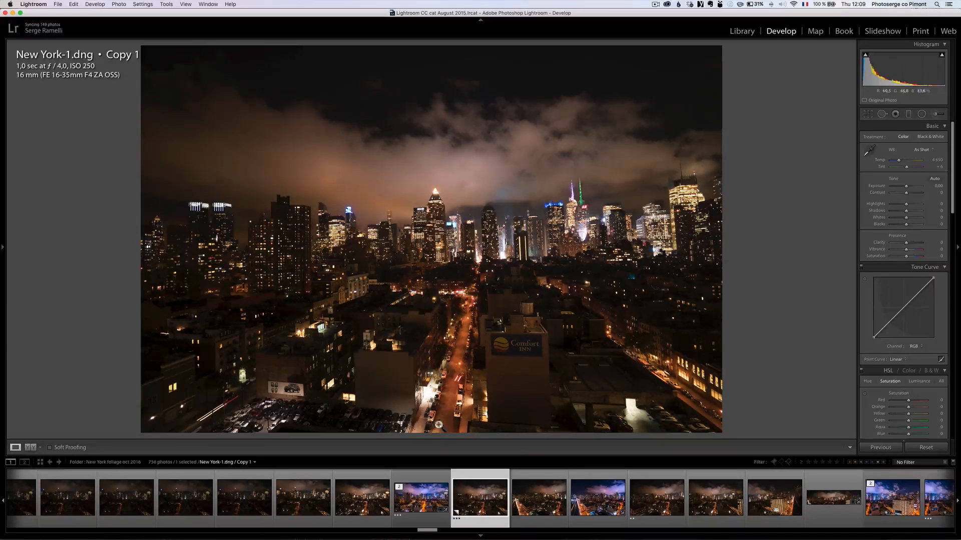
pyautogui.click(416, 500)
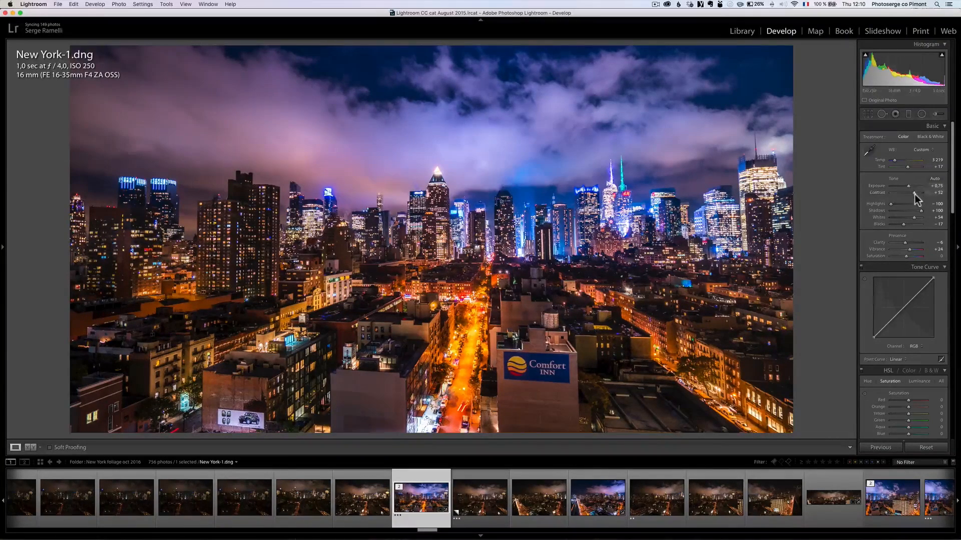
# On New York-1.dng Copy 1, set Highlights to -100, Shadows to +100 and Whites to +74
pyautogui.click(477, 493)
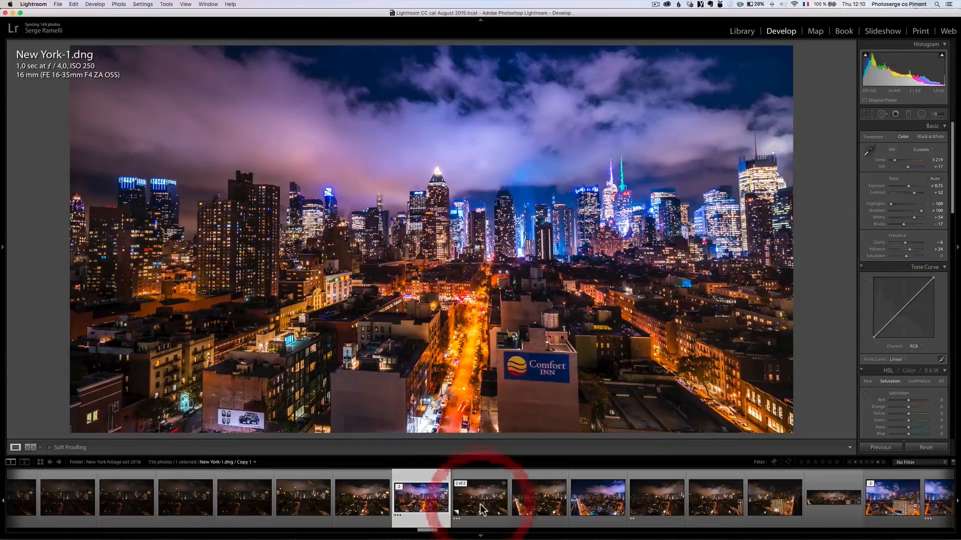
pyautogui.moveTo(905, 213)
pyautogui.mouseDown()
pyautogui.moveTo(922, 211)
pyautogui.moveTo(888, 209)
pyautogui.moveTo(915, 222)
pyautogui.mouseUp()
pyautogui.click(905, 207)
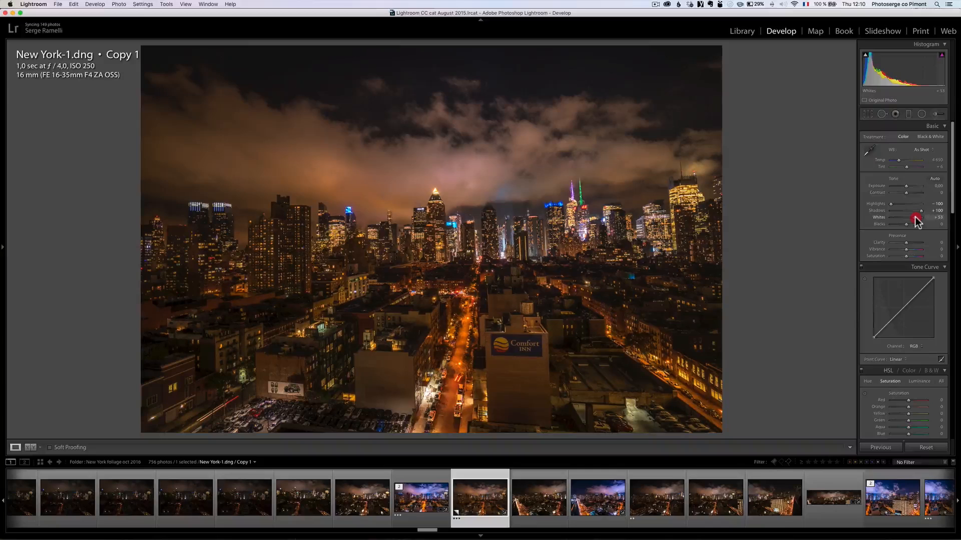
pyautogui.press('alt')
pyautogui.moveTo(916, 220); pyautogui.dragTo(919, 220)
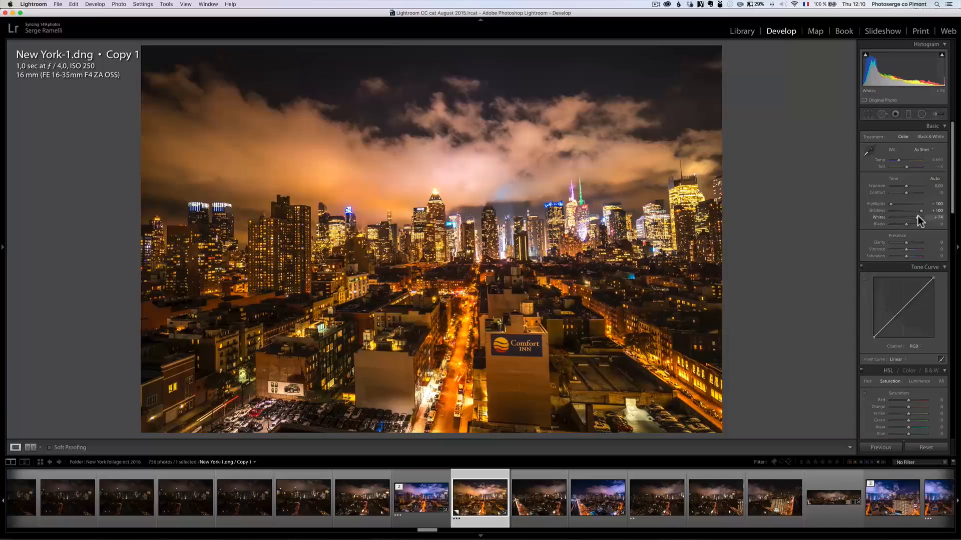
# Set Blacks to -17 while checking the shadow clipping preview, and reduce Clarity to -15
pyautogui.keyDown('alt'); pyautogui.click(906, 225); pyautogui.keyUp('alt')
pyautogui.moveTo(906, 226); pyautogui.dragTo(903, 226)
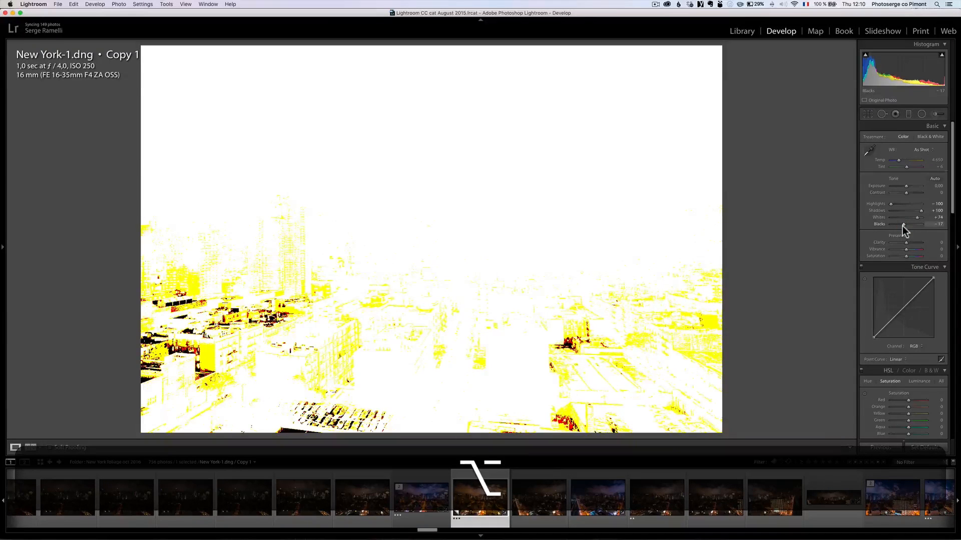
pyautogui.moveTo(902, 227); pyautogui.dragTo(902, 227)
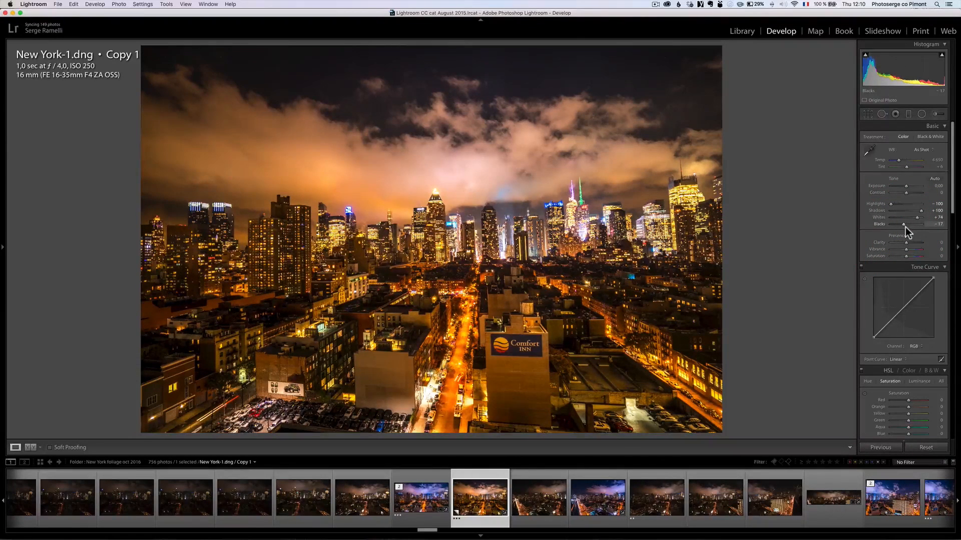
pyautogui.moveTo(906, 243); pyautogui.dragTo(904, 243)
pyautogui.hotkey('ctrl', 'p')
# Apply the Daylight white balance preset and adjust it to a temperature of 2996 and a tint of +34
pyautogui.click(921, 151)
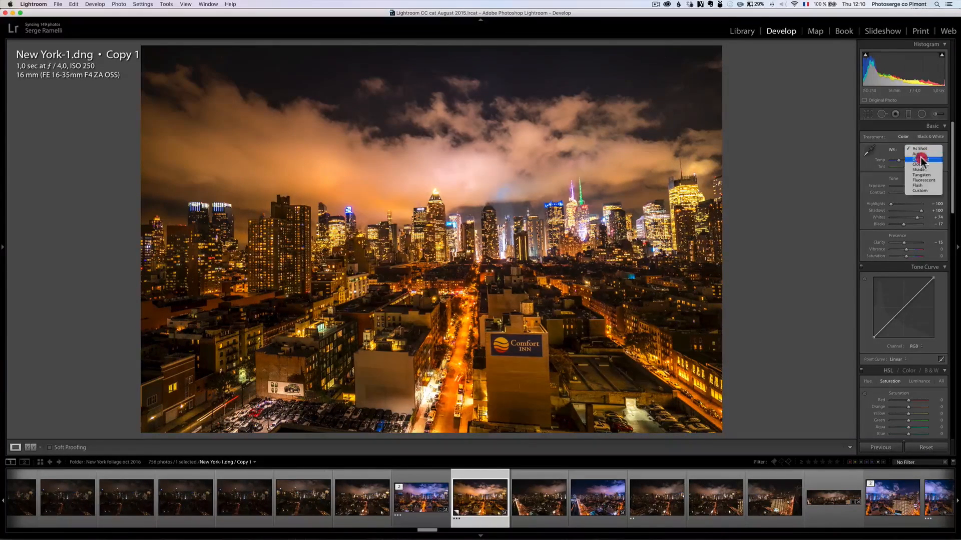
pyautogui.click(920, 159)
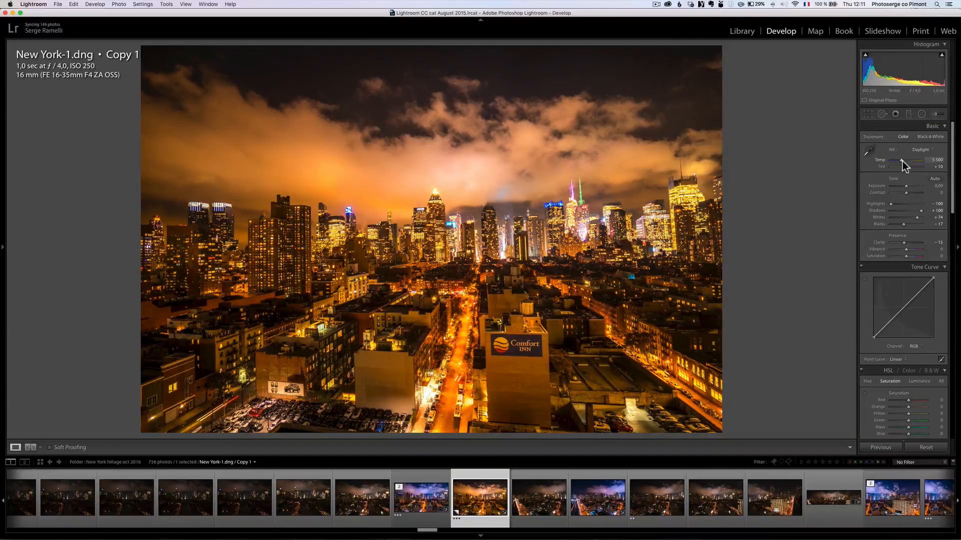
pyautogui.moveTo(903, 160); pyautogui.dragTo(896, 161)
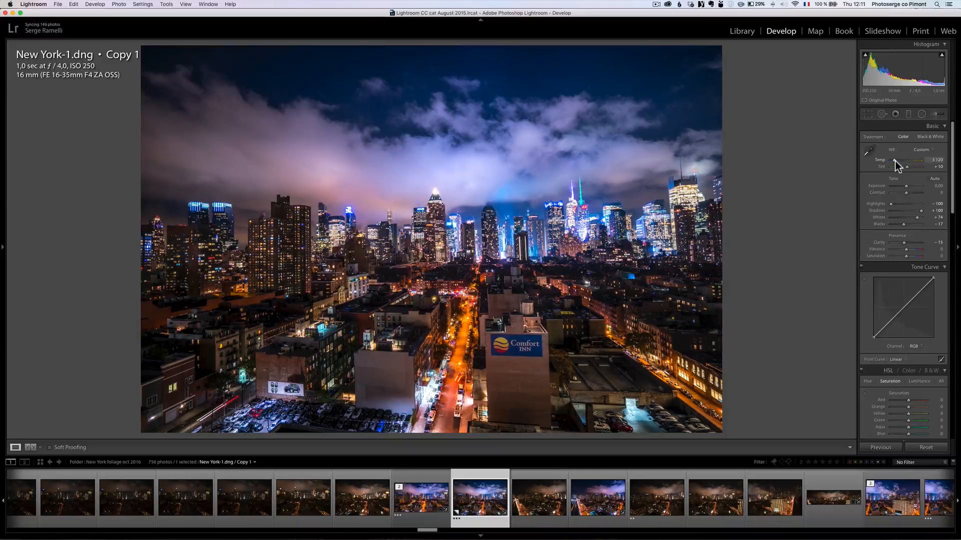
pyautogui.moveTo(896, 161); pyautogui.dragTo(908, 167)
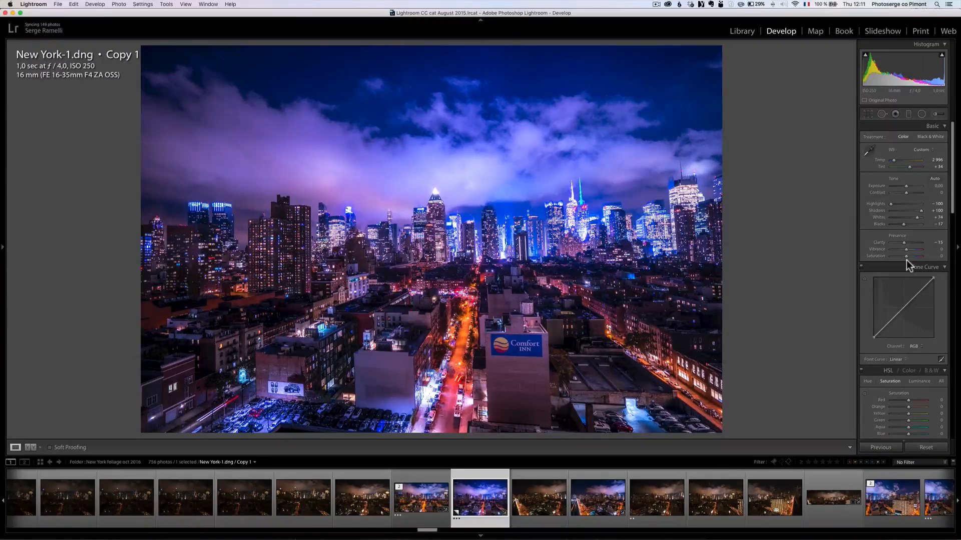
# Check the buildings up close and set the sharpening Amount to 96 and Masking to 62
pyautogui.moveTo(453, 243); pyautogui.dragTo(509, 243)
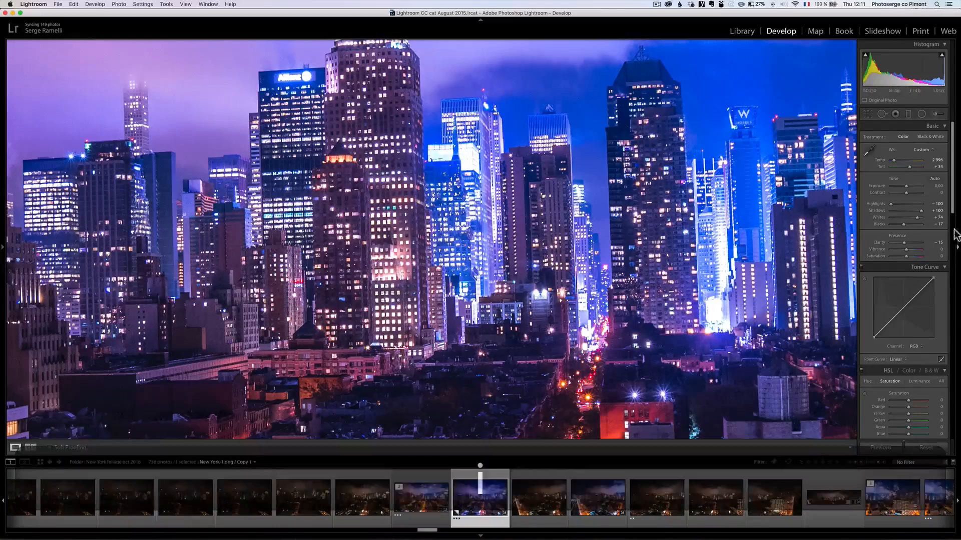
pyautogui.moveTo(952, 214); pyautogui.dragTo(957, 325)
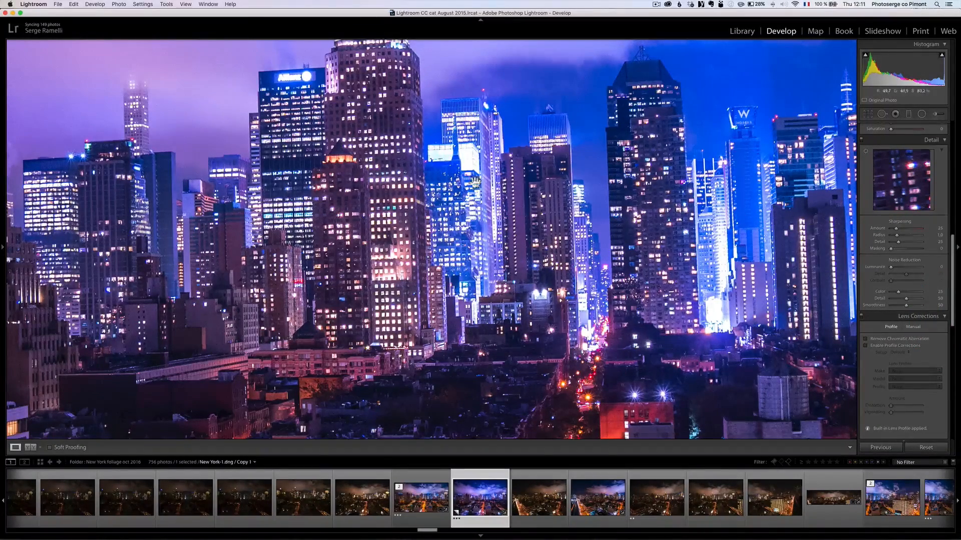
pyautogui.click(906, 231)
pyautogui.moveTo(906, 233); pyautogui.dragTo(909, 233)
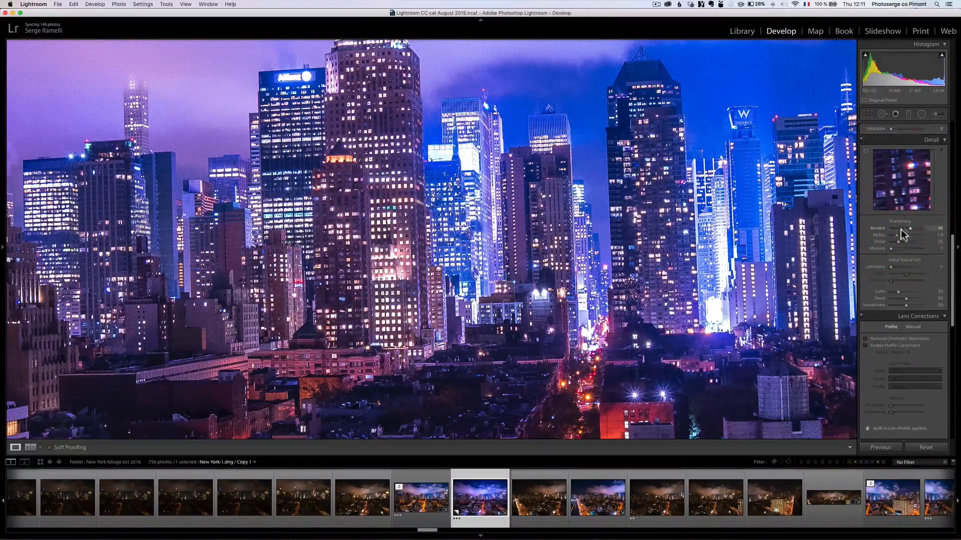
pyautogui.moveTo(584, 142); pyautogui.dragTo(586, 261)
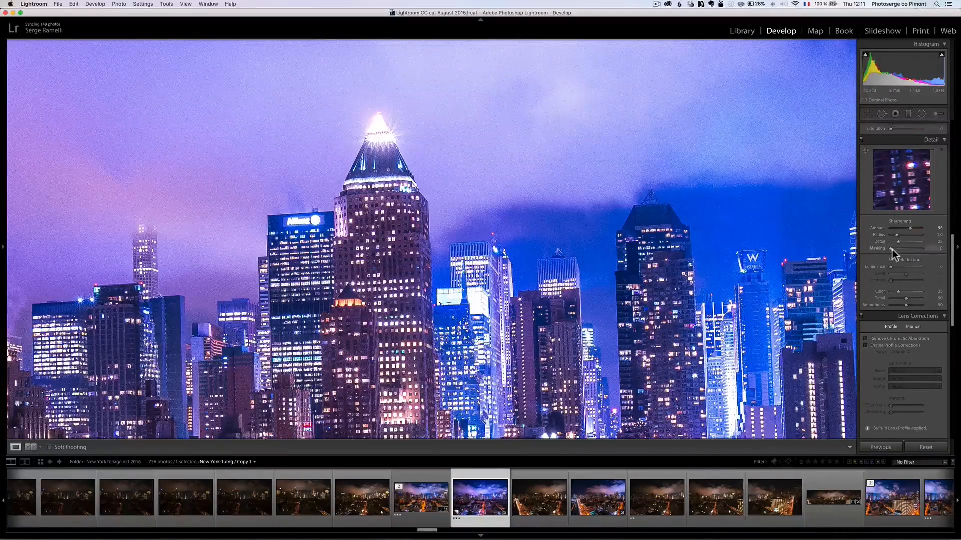
pyautogui.press('alt')
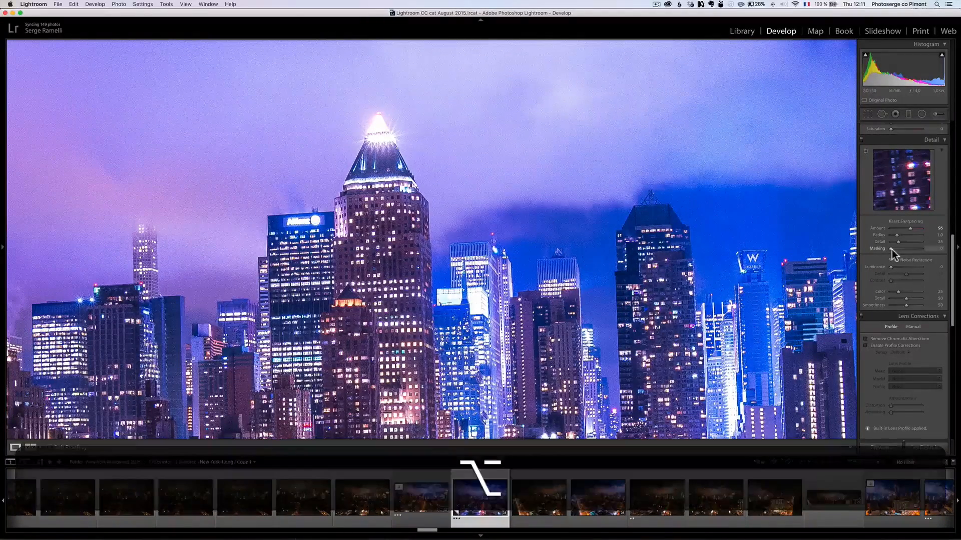
pyautogui.moveTo(890, 250); pyautogui.dragTo(909, 246)
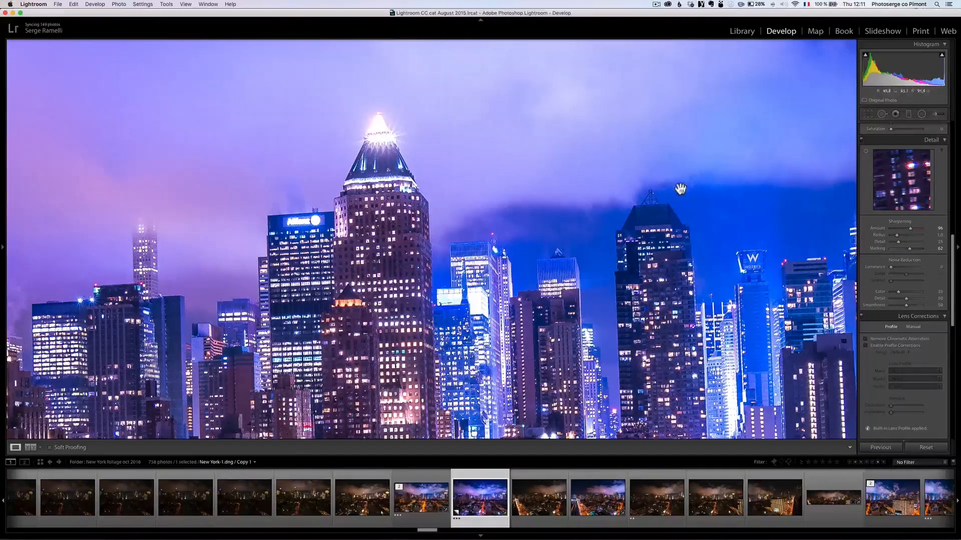
# Toggle the photo info overlay, leaving it hidden, and set Luminance noise reduction to 21
pyautogui.press('i')
pyautogui.press('i')
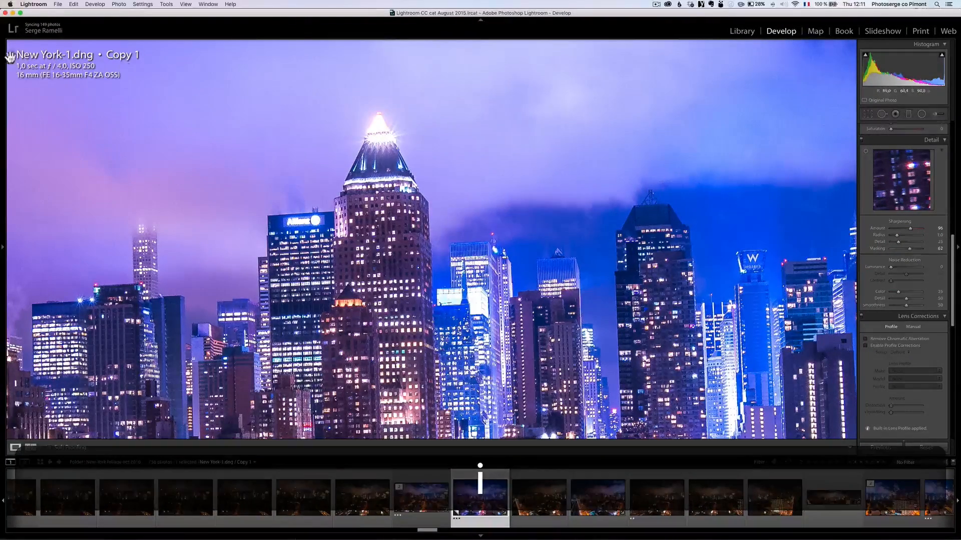
pyautogui.press('i')
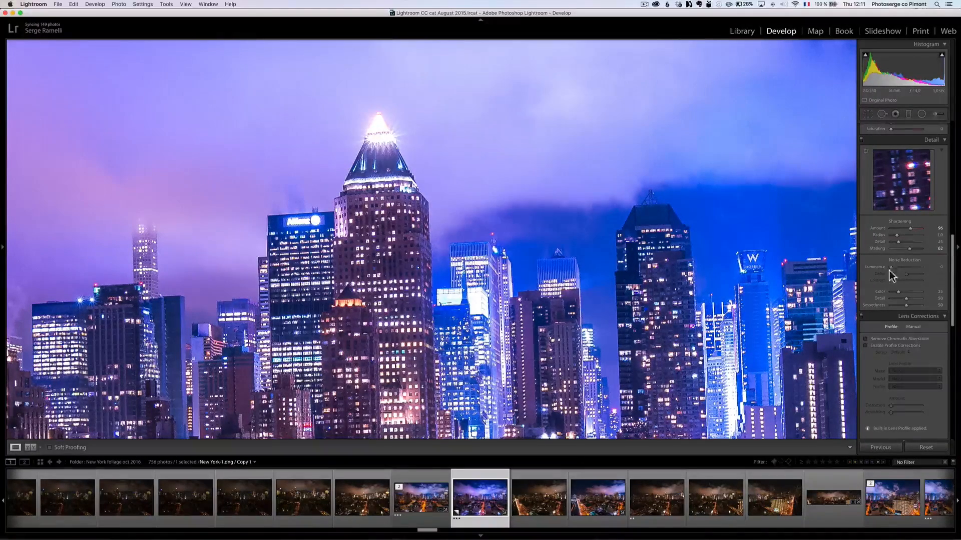
pyautogui.moveTo(891, 267); pyautogui.dragTo(896, 271)
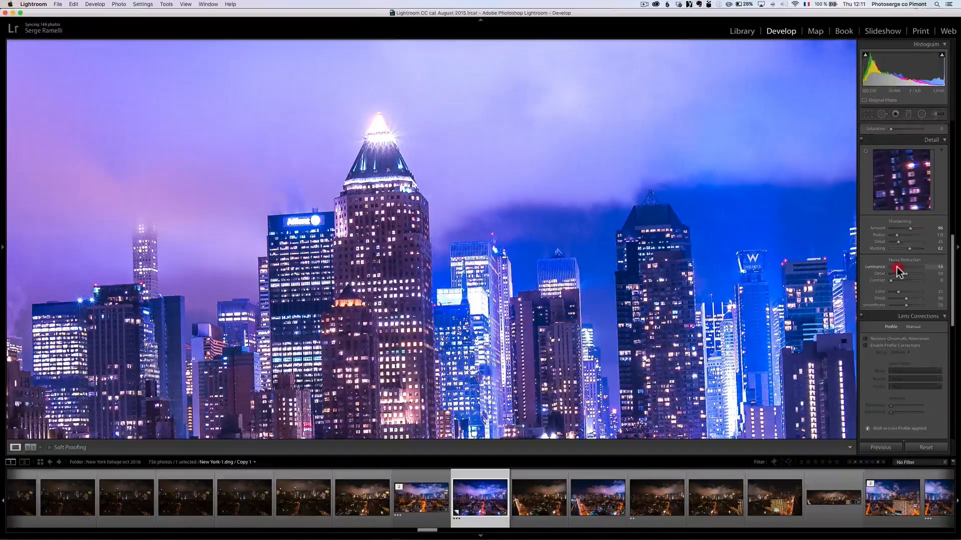
pyautogui.moveTo(898, 267); pyautogui.dragTo(897, 267)
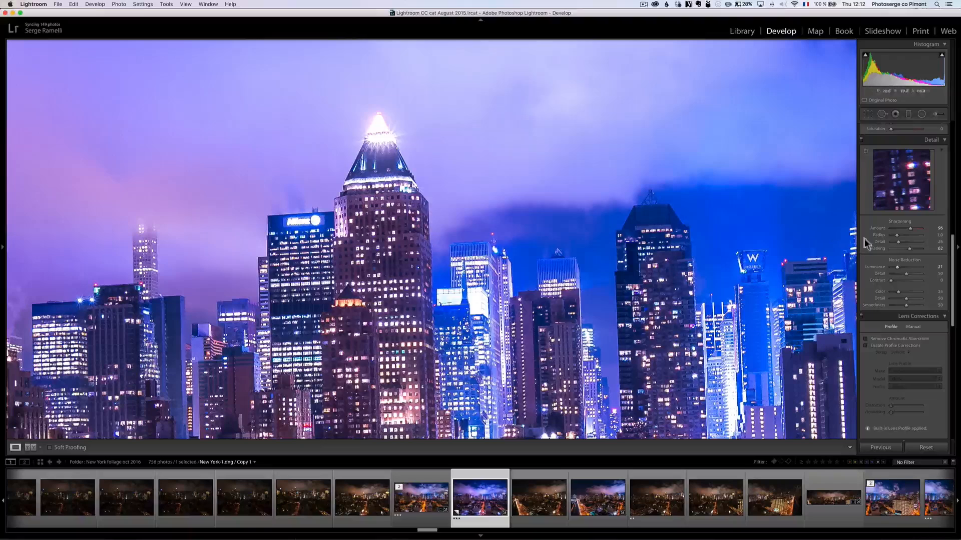
# Fine-tune the sharpening Amount to 117 while judging the detail of the skyscrapers
pyautogui.moveTo(910, 229); pyautogui.dragTo(906, 231)
pyautogui.moveTo(909, 228); pyautogui.dragTo(915, 232)
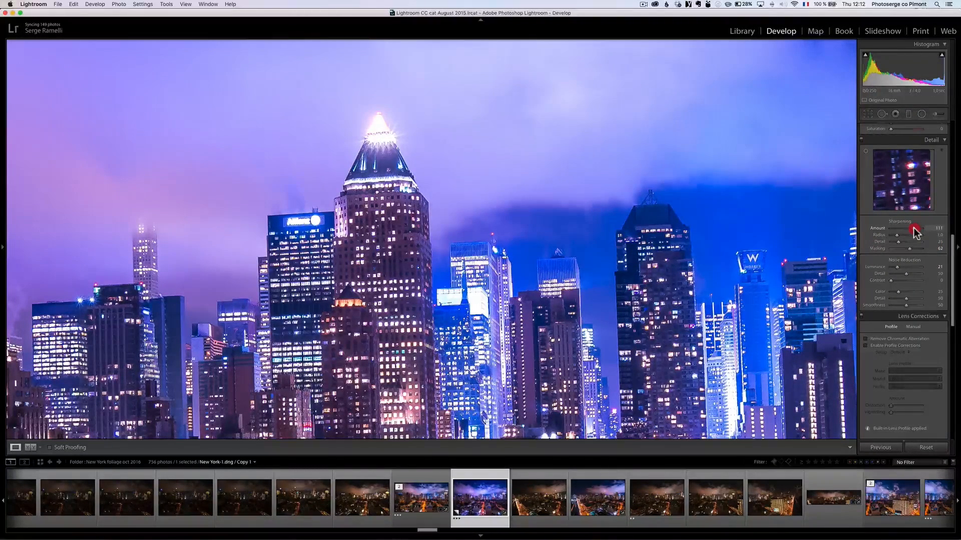
pyautogui.moveTo(913, 231)
pyautogui.mouseDown()
pyautogui.moveTo(922, 231)
pyautogui.moveTo(914, 227)
pyautogui.mouseUp()
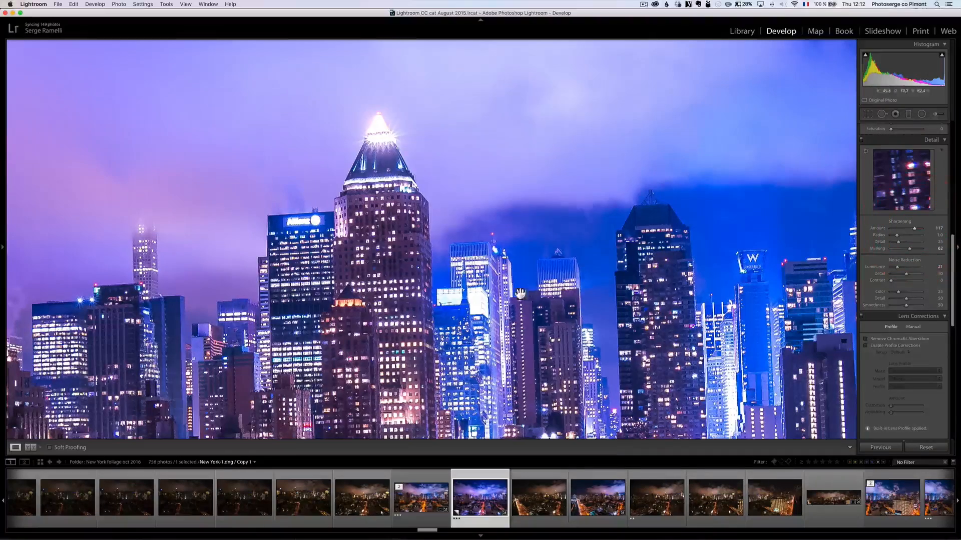
# Remove chromatic aberration, enable the lens profile corrections, and straighten the skyline with Auto Upright
pyautogui.click(376, 301)
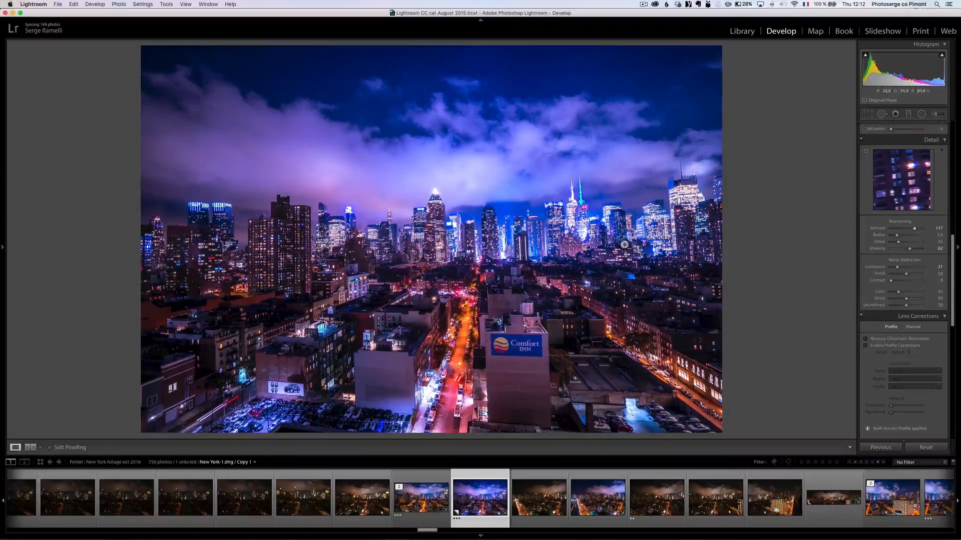
pyautogui.click(887, 339)
pyautogui.click(887, 346)
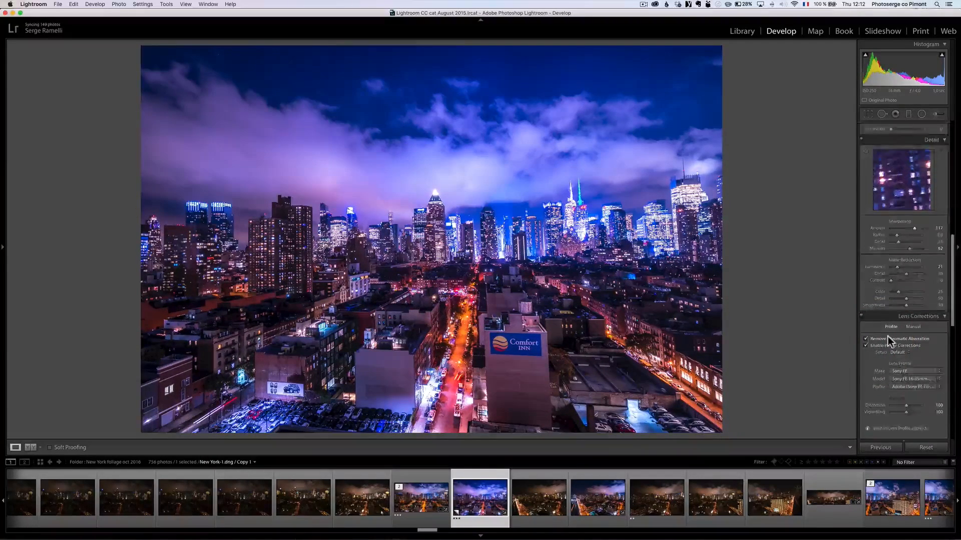
pyautogui.scroll(-8, 887, 336)
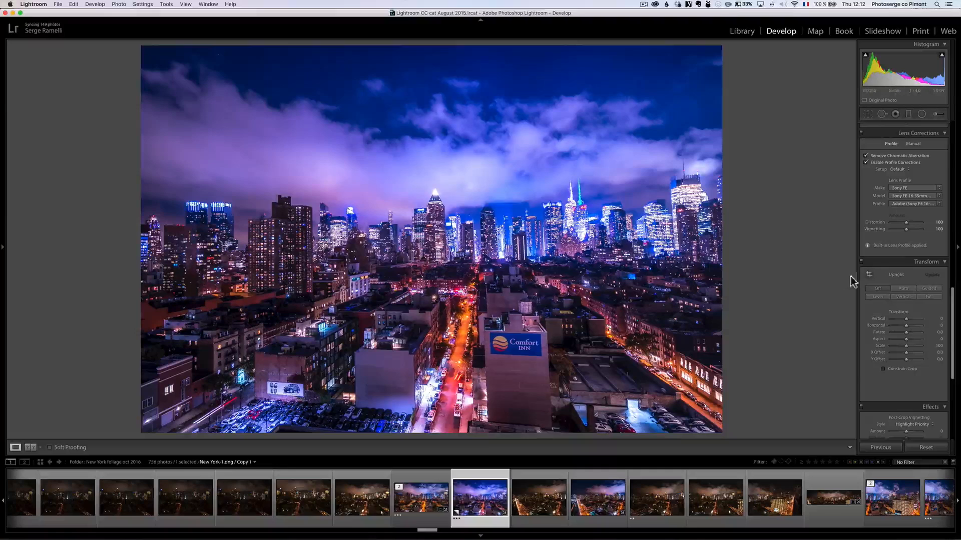
pyautogui.click(905, 288)
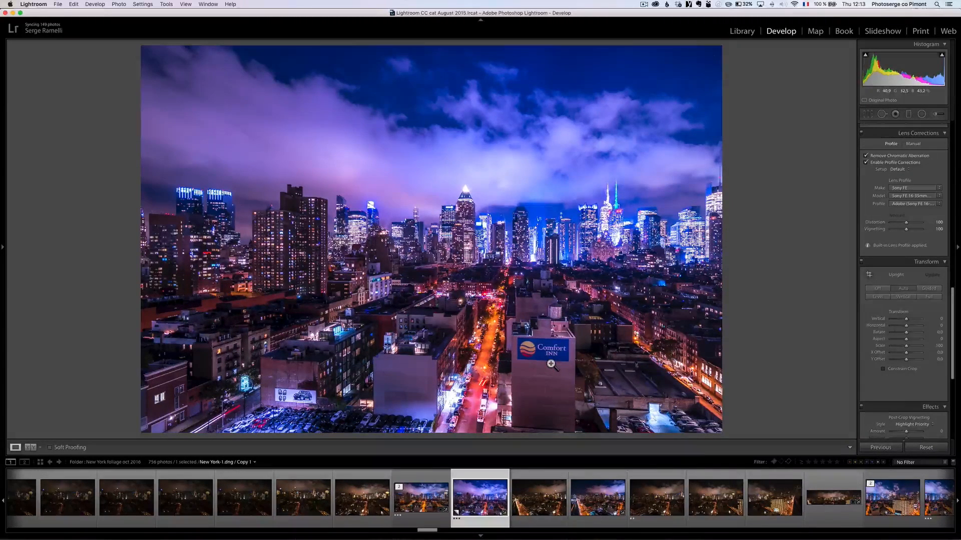
# Copy the develop settings of the edited virtual copy
pyautogui.rightClick(475, 494)
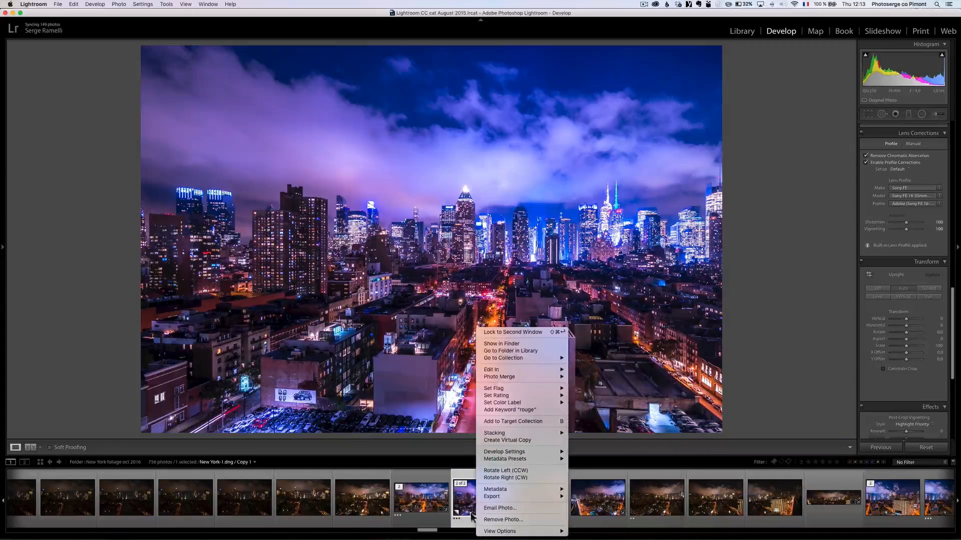
pyautogui.click(460, 500)
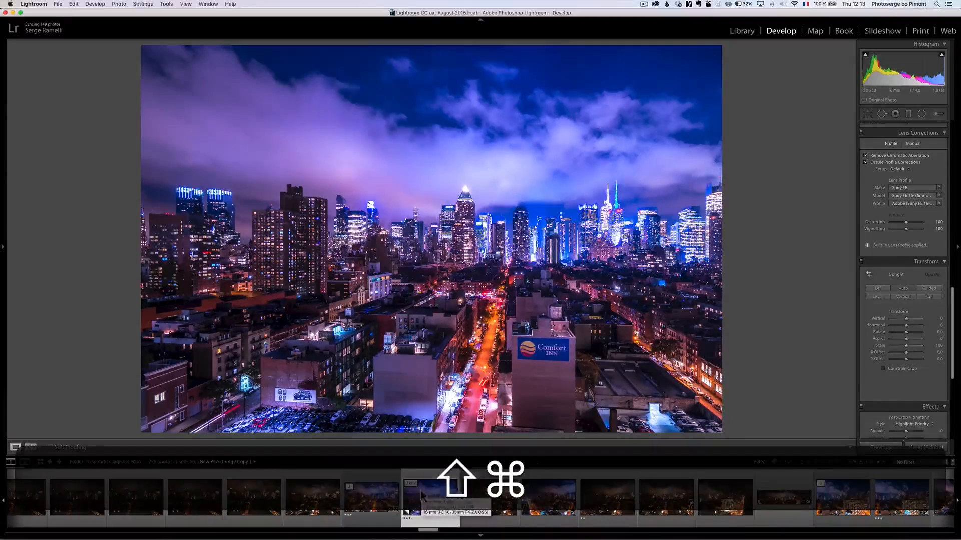
pyautogui.press('super+shift+c')
pyautogui.click(543, 178)
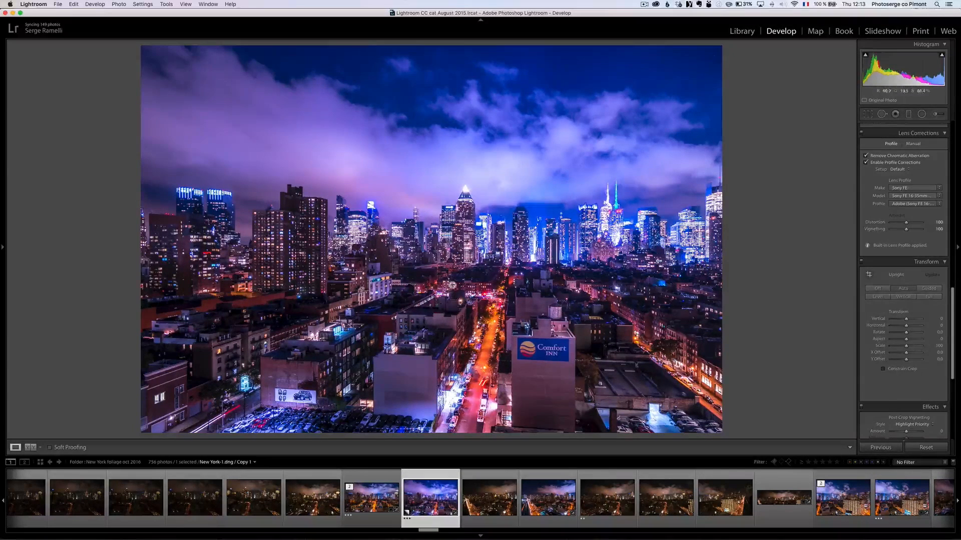
# Set up an adjustment brush with Exposure 1.68, Temp 34, Flow 77 and Density 79, with Auto Mask off
pyautogui.click(934, 114)
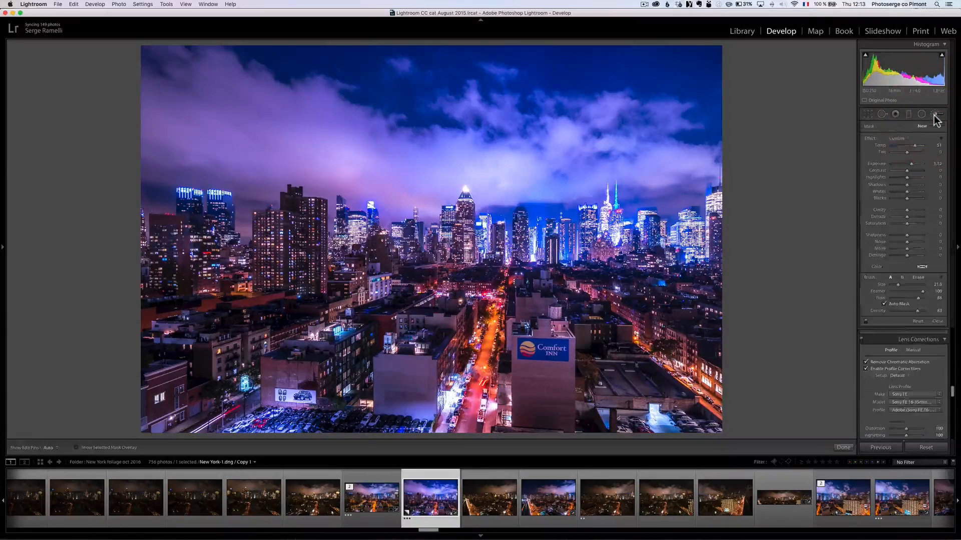
pyautogui.click(905, 140)
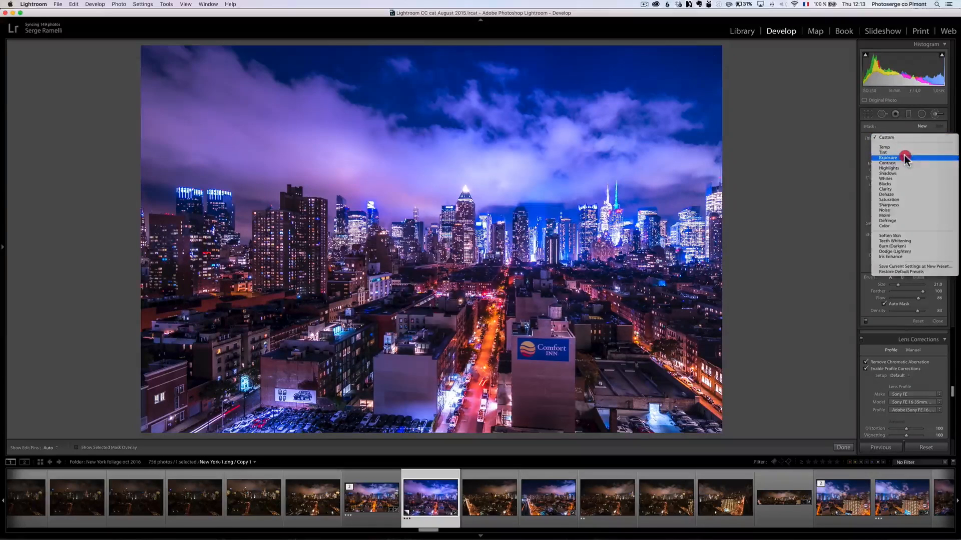
pyautogui.click(903, 156)
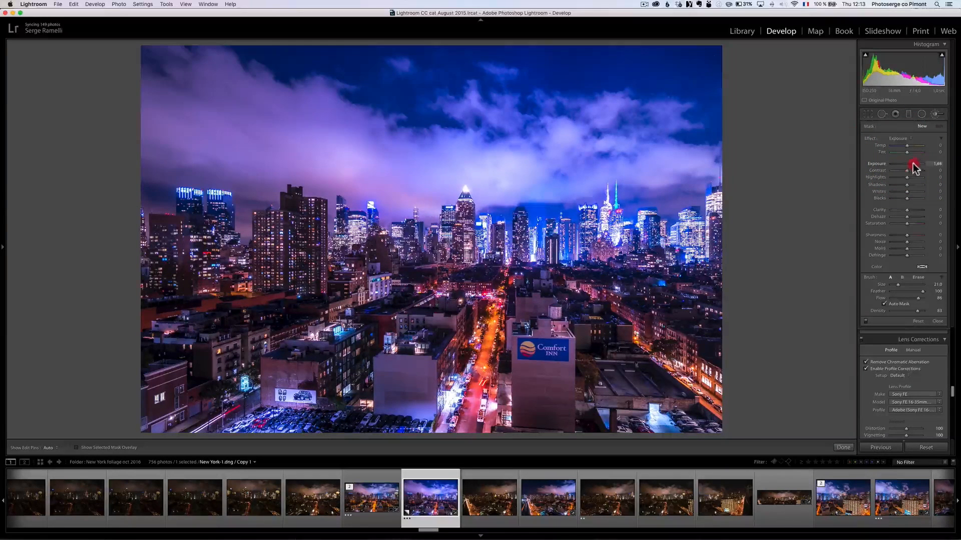
pyautogui.moveTo(906, 145); pyautogui.dragTo(912, 146)
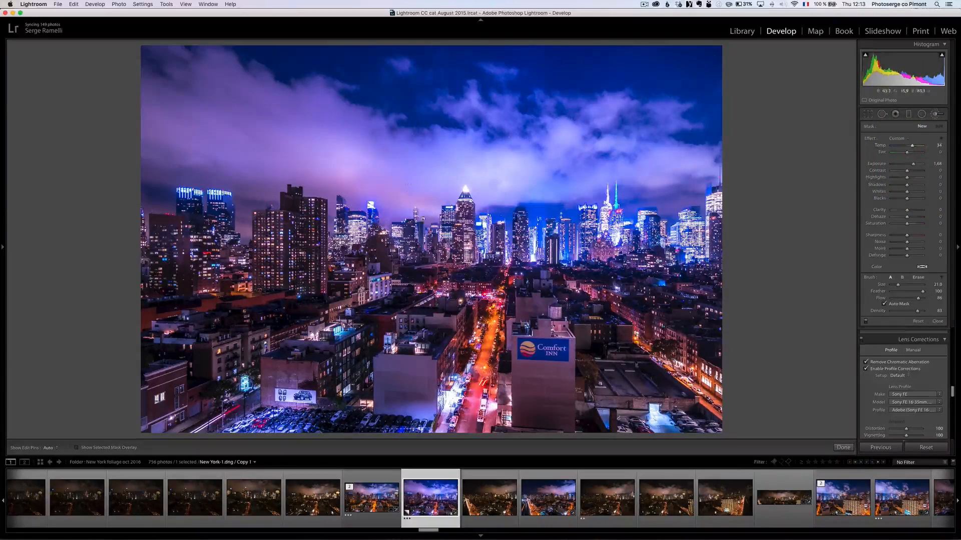
pyautogui.click(915, 298)
pyautogui.click(916, 311)
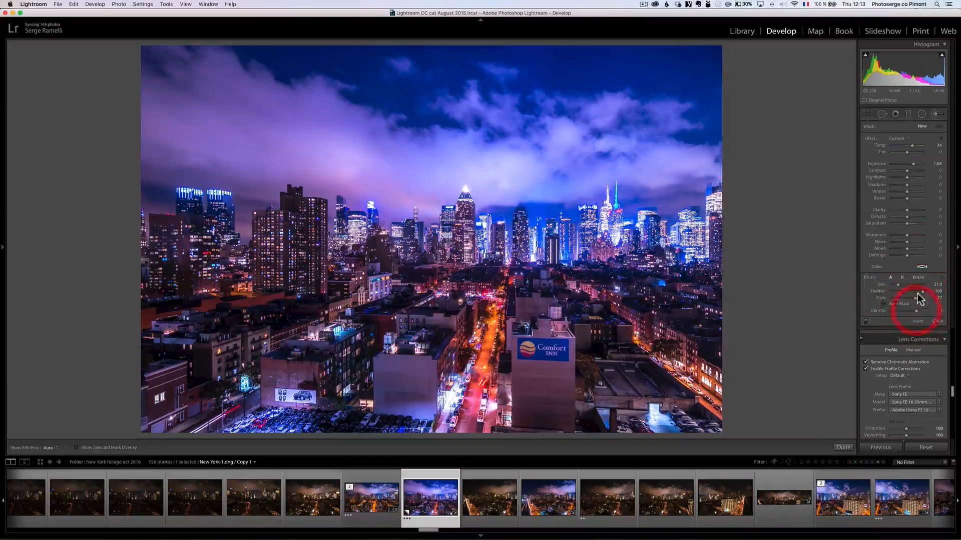
# Paint warm light along the central avenue and brush over the dark buildings on both sides of it
pyautogui.moveTo(504, 276)
pyautogui.mouseDown()
pyautogui.moveTo(478, 420)
pyautogui.moveTo(496, 295)
pyautogui.mouseUp()
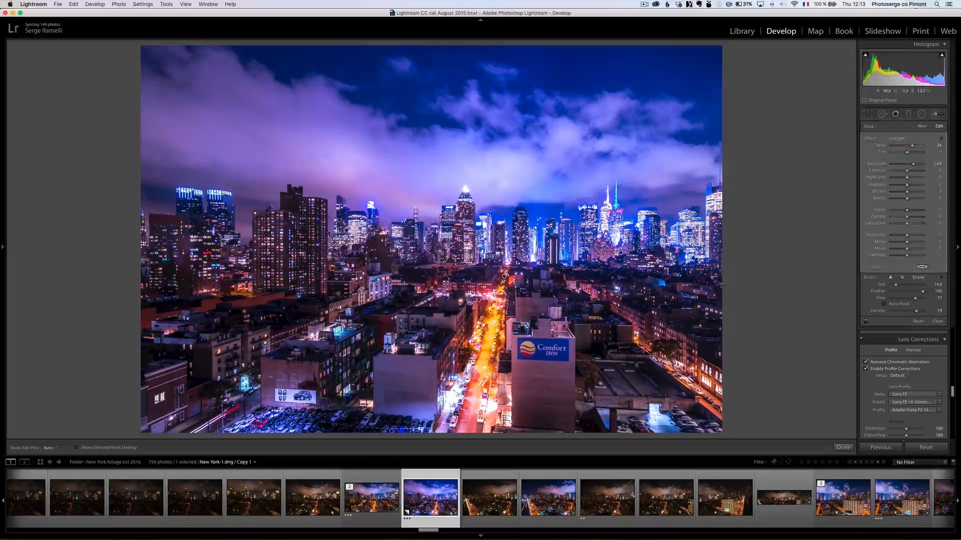
pyautogui.moveTo(393, 286); pyautogui.dragTo(233, 370)
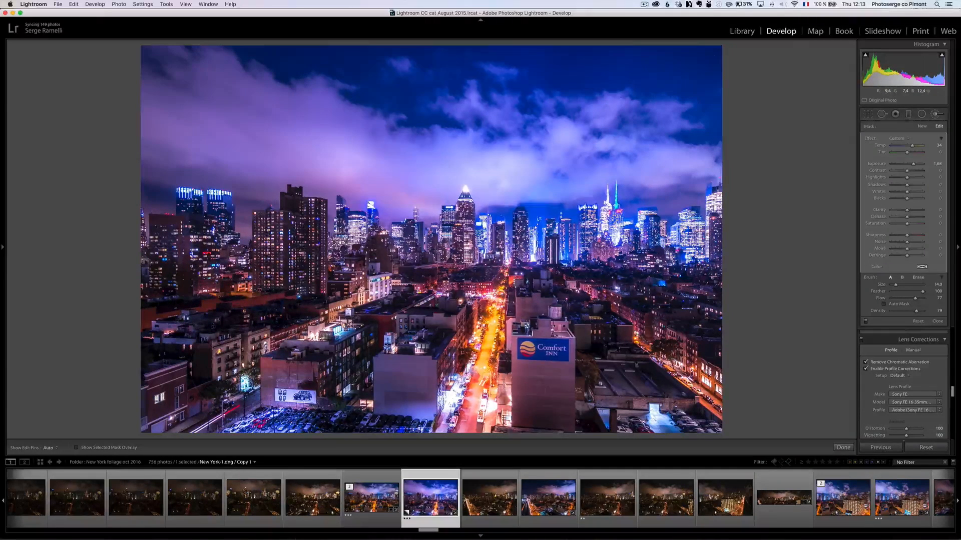
pyautogui.moveTo(572, 280); pyautogui.dragTo(760, 435)
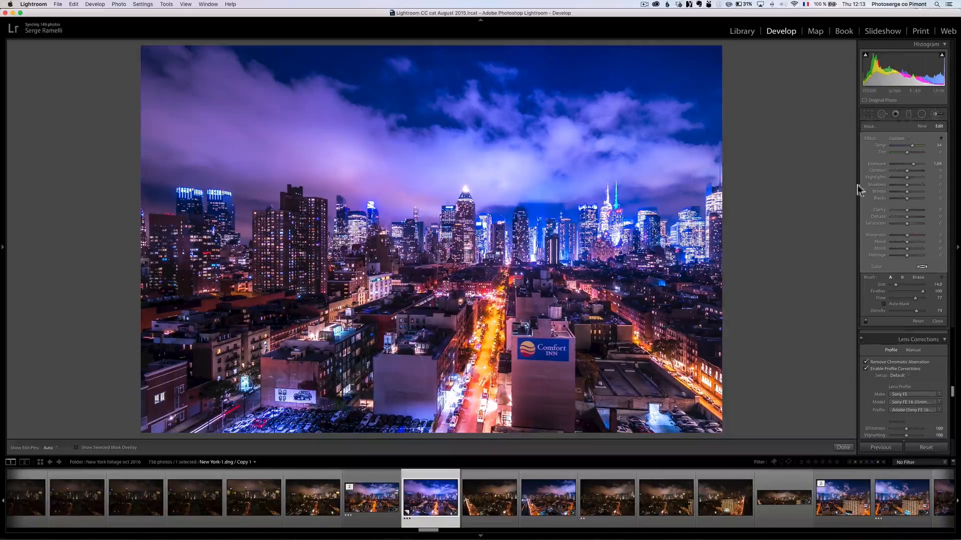
# Crop the photo to a wider format by trimming its bottom and top edges
pyautogui.click(867, 114)
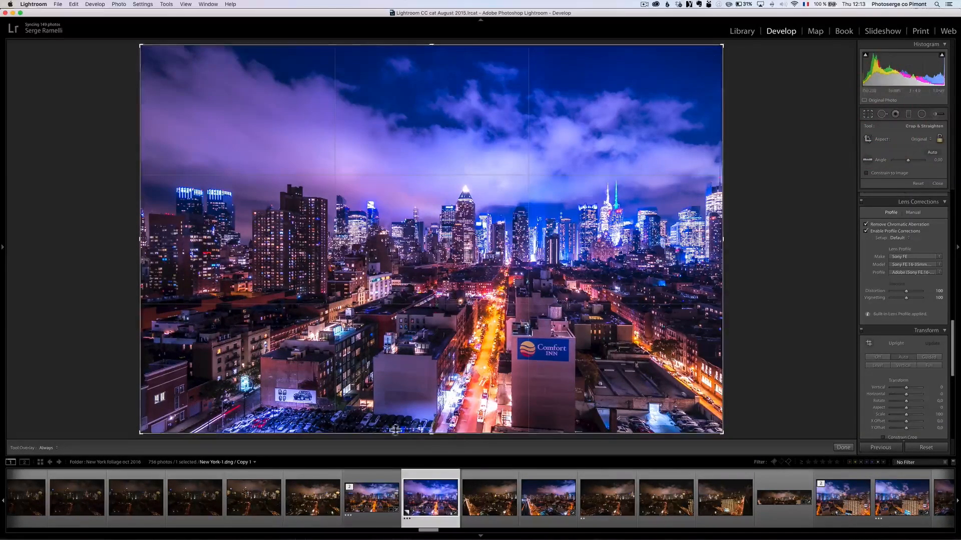
pyautogui.moveTo(431, 435); pyautogui.dragTo(430, 415)
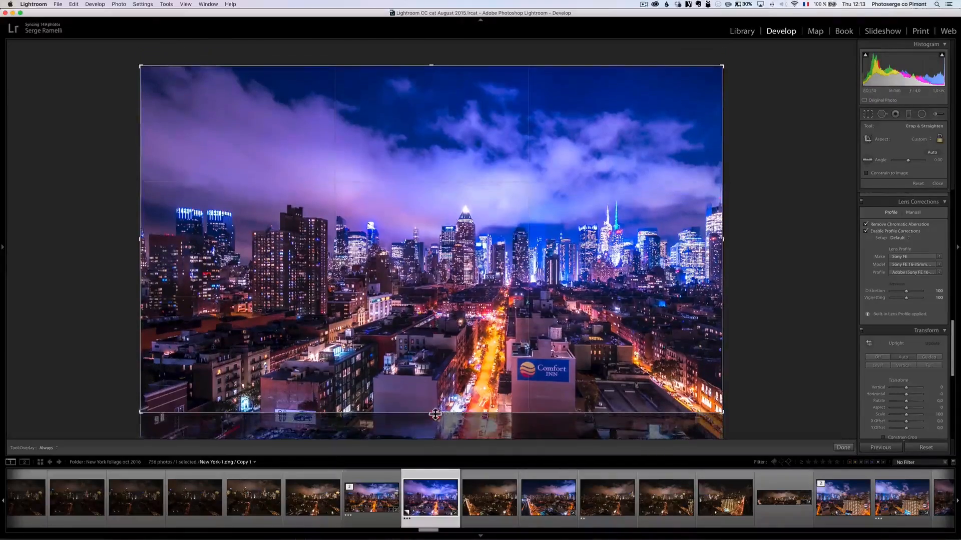
pyautogui.moveTo(433, 64); pyautogui.dragTo(430, 86)
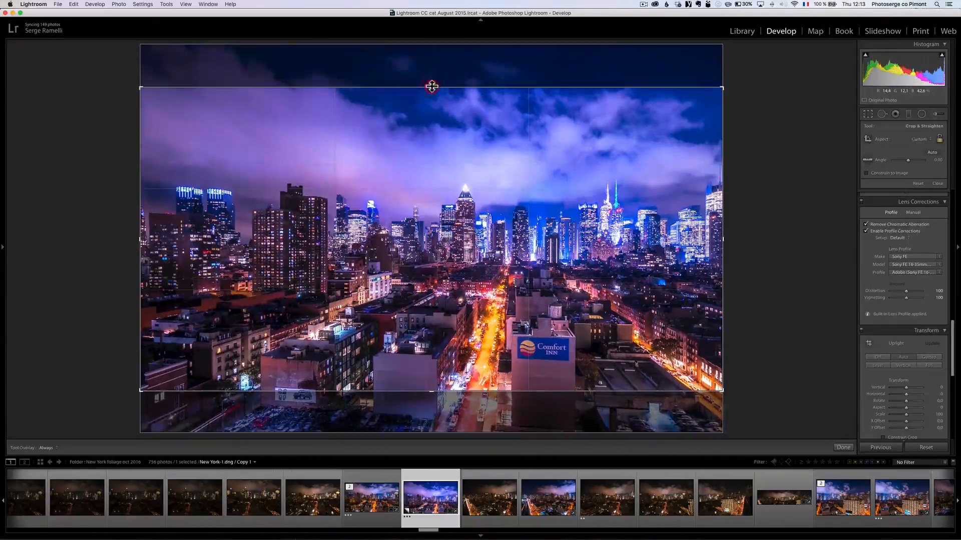
pyautogui.press('Return')
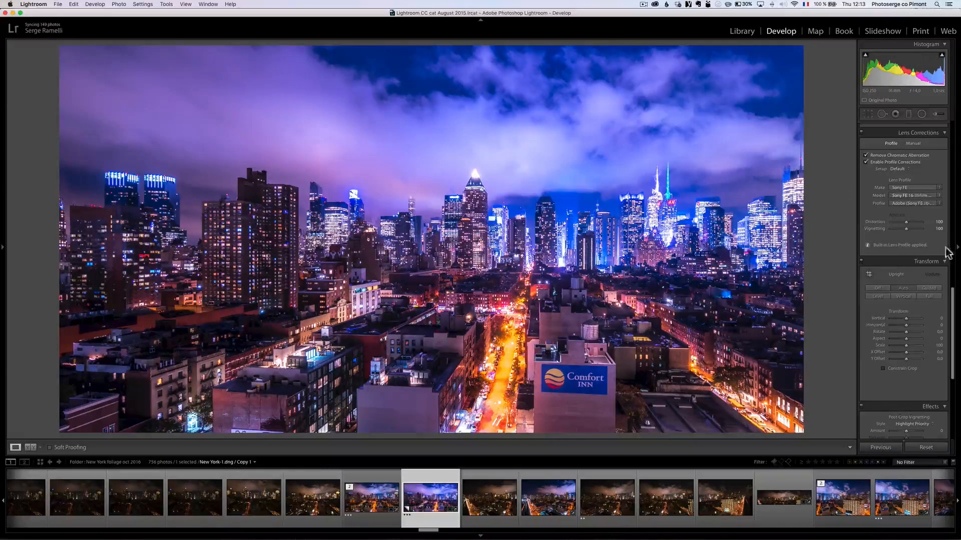
# Copy the develop settings, leaving out the local adjustments and the crop
pyautogui.press('shift+super+c')
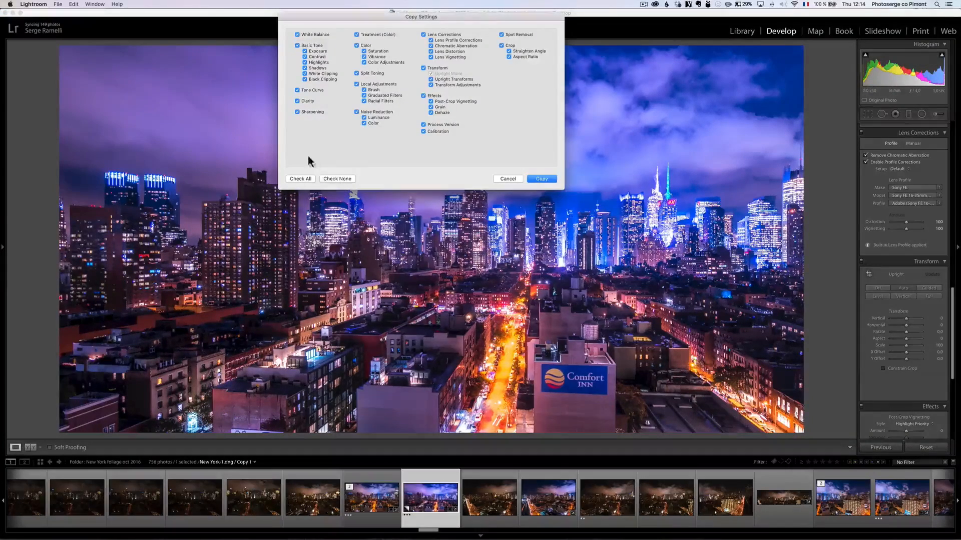
pyautogui.click(372, 85)
pyautogui.click(503, 46)
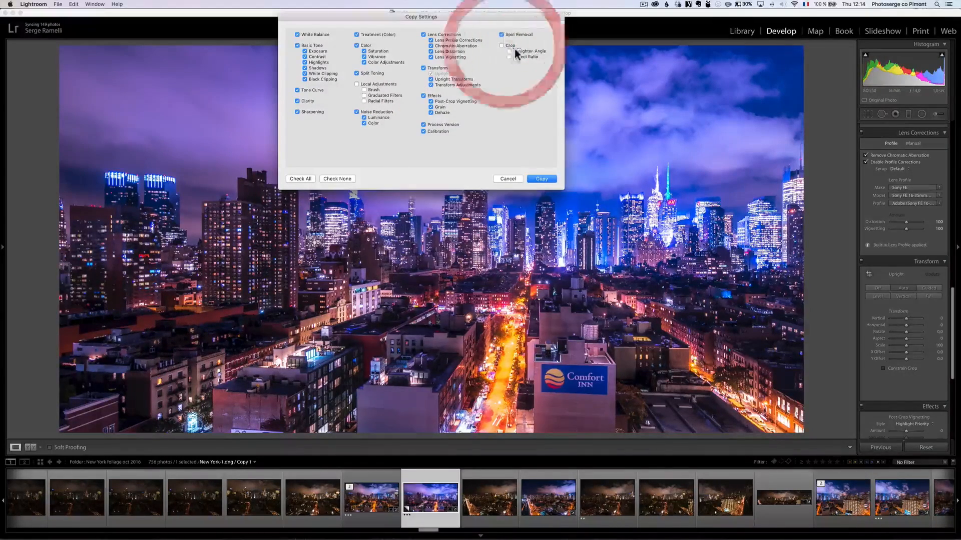
pyautogui.click(541, 179)
# Open untitled-248.dng and show the photo info overlay to examine its sharpness and exposure data
pyautogui.click(498, 507)
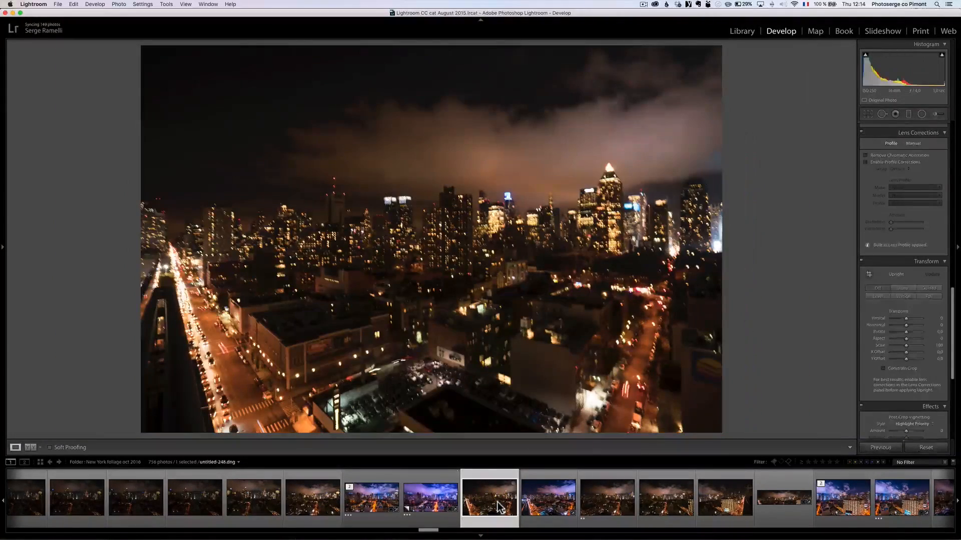
pyautogui.moveTo(494, 195); pyautogui.dragTo(501, 205)
pyautogui.press('i')
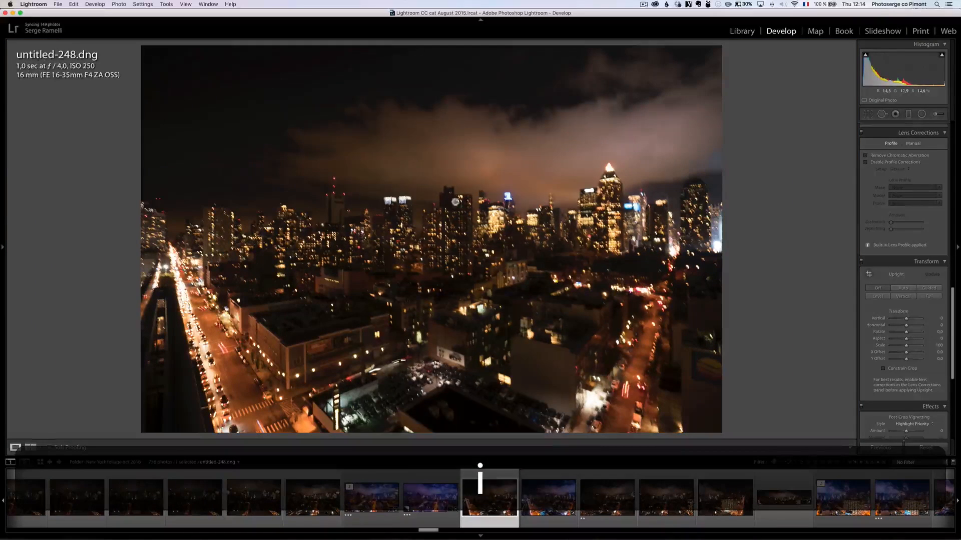
# Reset all edits on untitled-249.dng and inspect its buildings up close
pyautogui.click(548, 506)
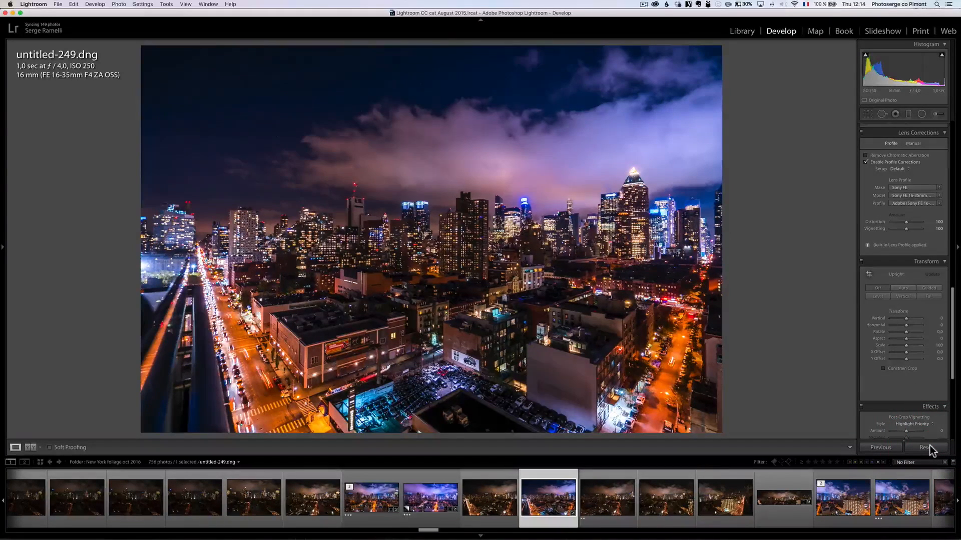
pyautogui.click(925, 451)
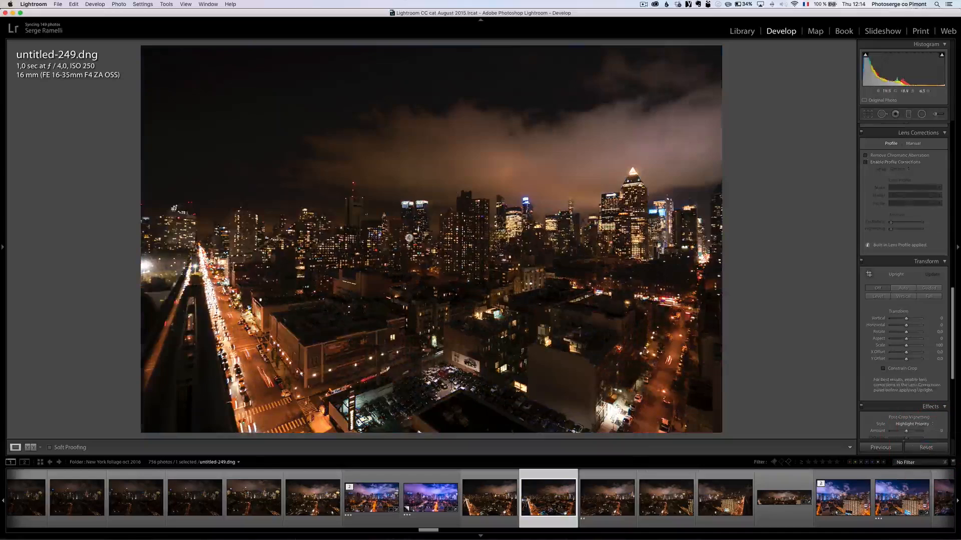
pyautogui.click(423, 220)
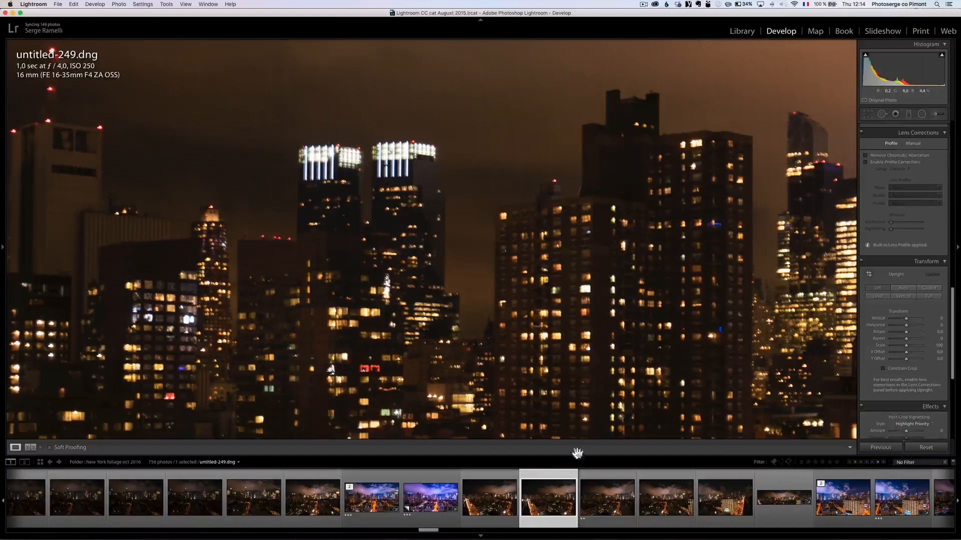
# Inspect the skyscrapers in untitled-250.dng up close and compare it with the next photo
pyautogui.click(604, 502)
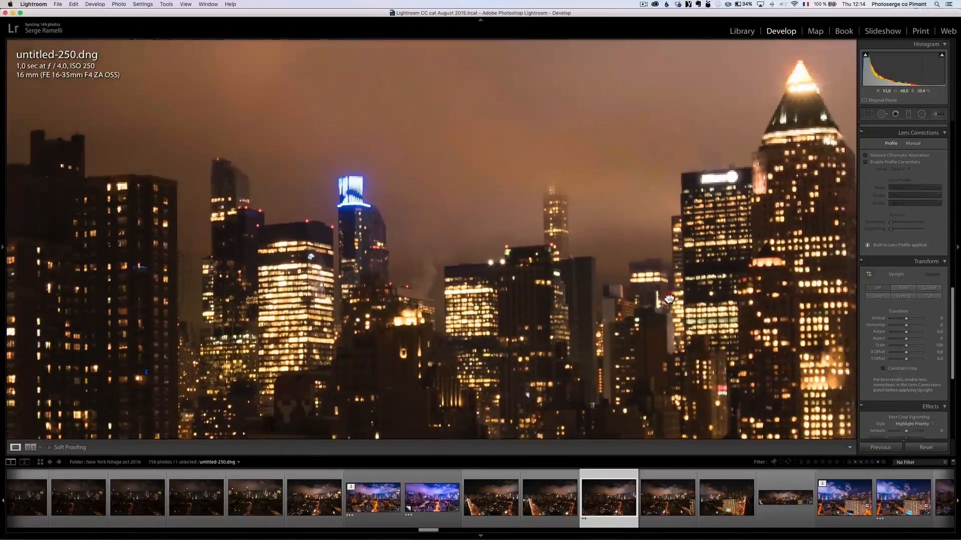
pyautogui.moveTo(782, 224); pyautogui.dragTo(730, 222)
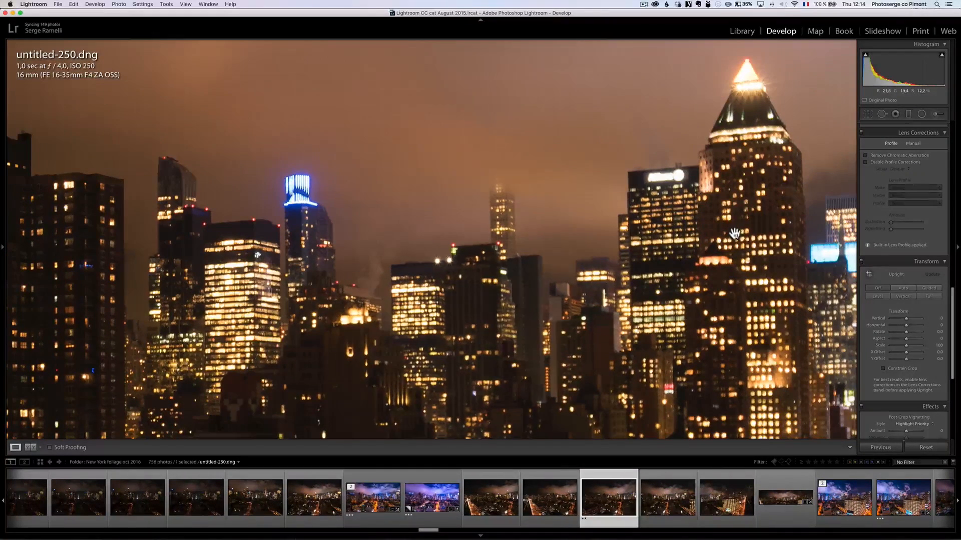
pyautogui.click(664, 501)
# Return to untitled-250.dng in full view and paste the copied settings onto it
pyautogui.click(606, 497)
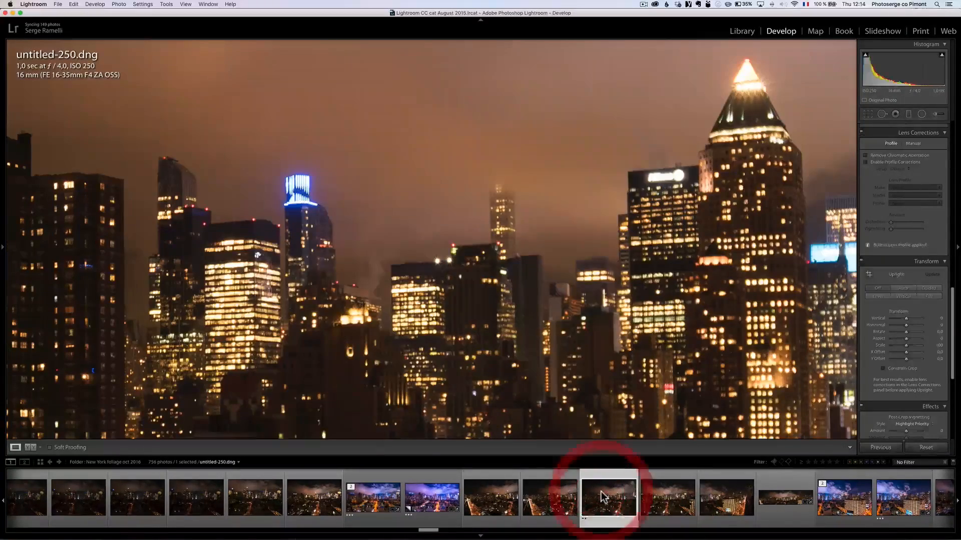
pyautogui.click(650, 238)
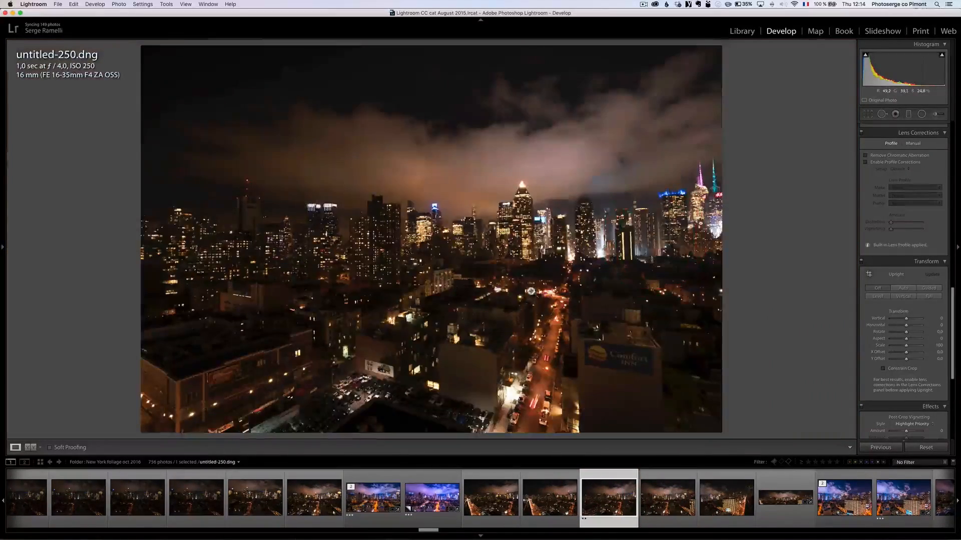
pyautogui.press('super+v')
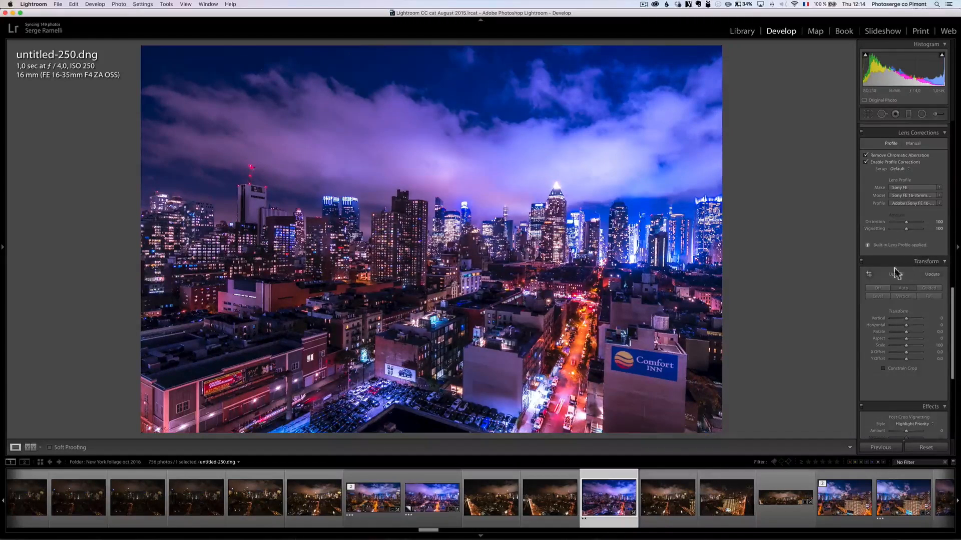
# Compare the Auto Upright correction on untitled-250.dng with the uncorrected perspective, ending with Upright off
pyautogui.click(899, 286)
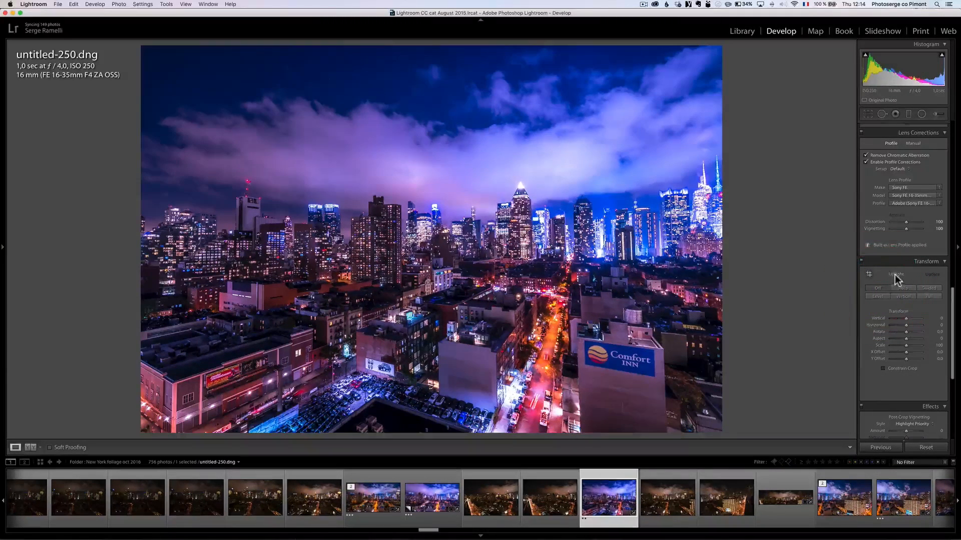
pyautogui.click(908, 288)
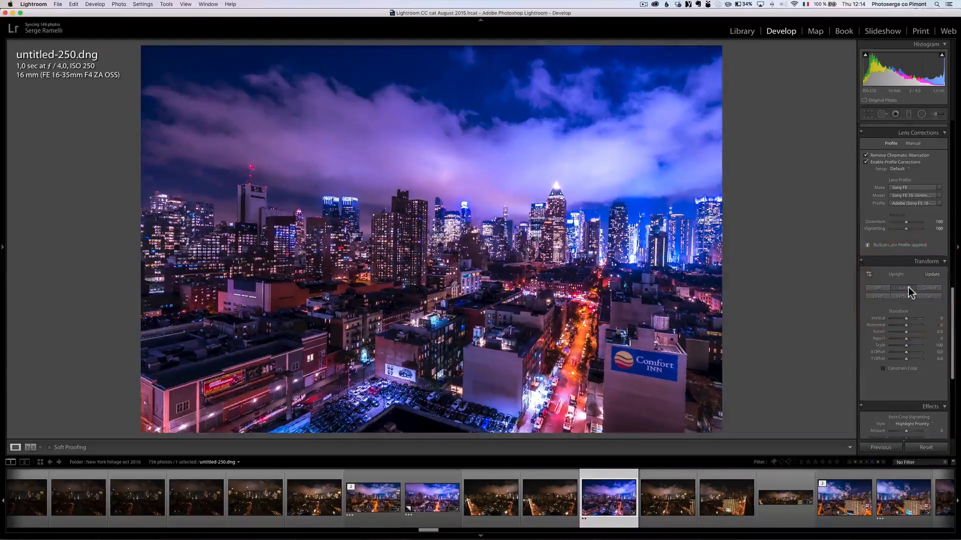
pyautogui.click(875, 289)
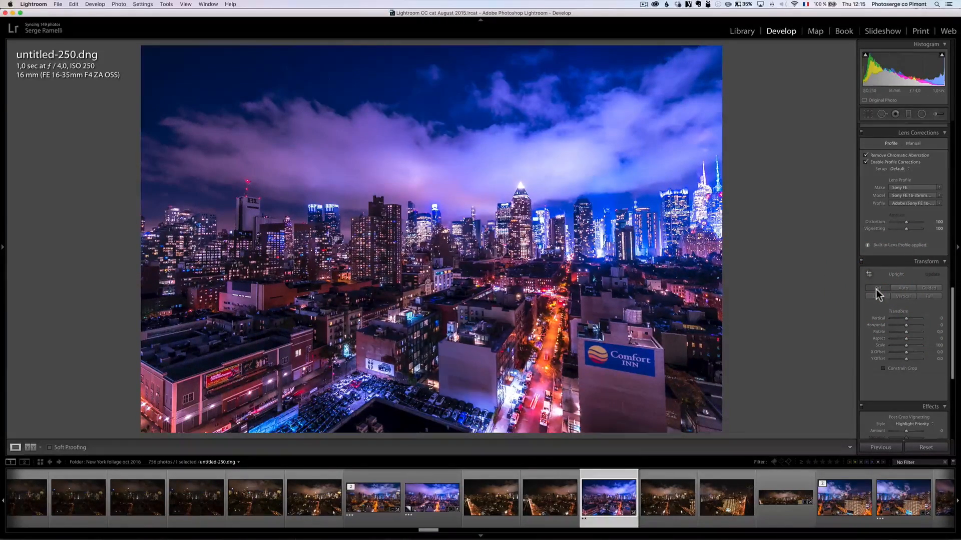
# Straighten untitled-250.dng with Guided Upright, using vertical guides along the antenna-topped building on the left and a skyline tower on the right
pyautogui.click(930, 290)
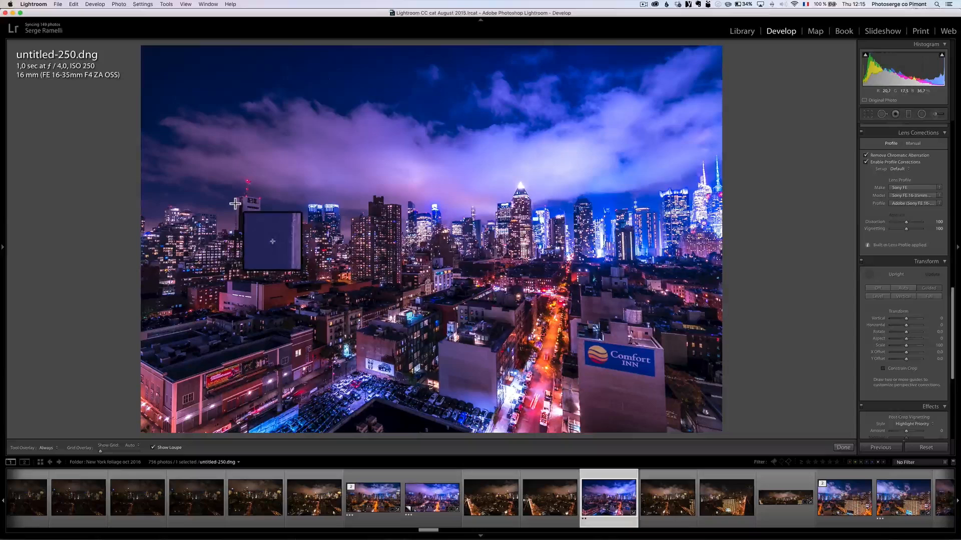
pyautogui.moveTo(235, 204)
pyautogui.mouseDown()
pyautogui.moveTo(223, 260)
pyautogui.moveTo(235, 284)
pyautogui.mouseUp()
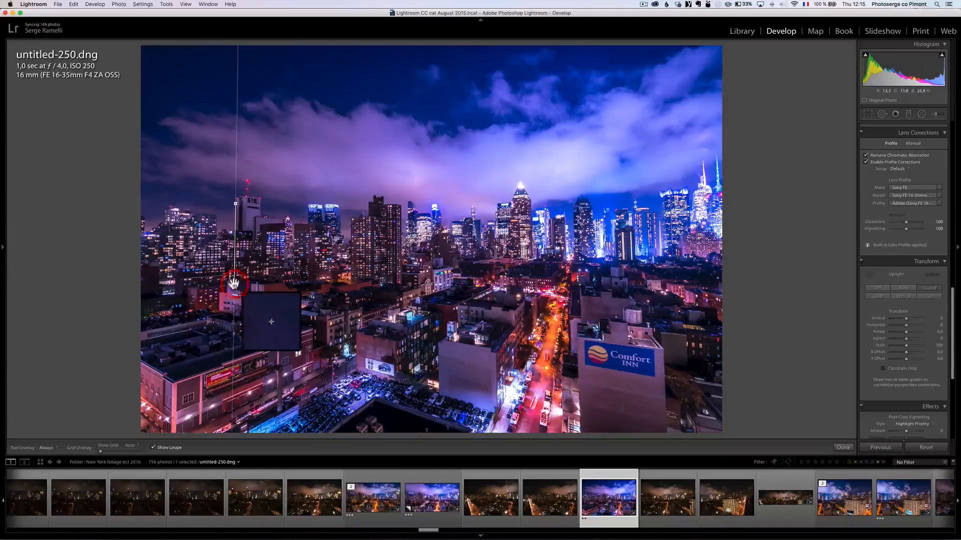
pyautogui.moveTo(591, 212); pyautogui.dragTo(598, 327)
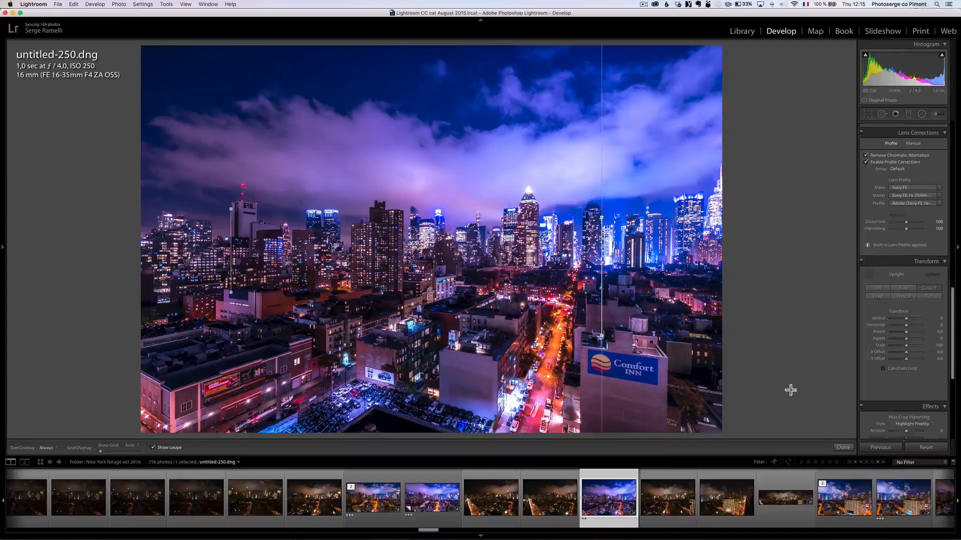
pyautogui.click(843, 447)
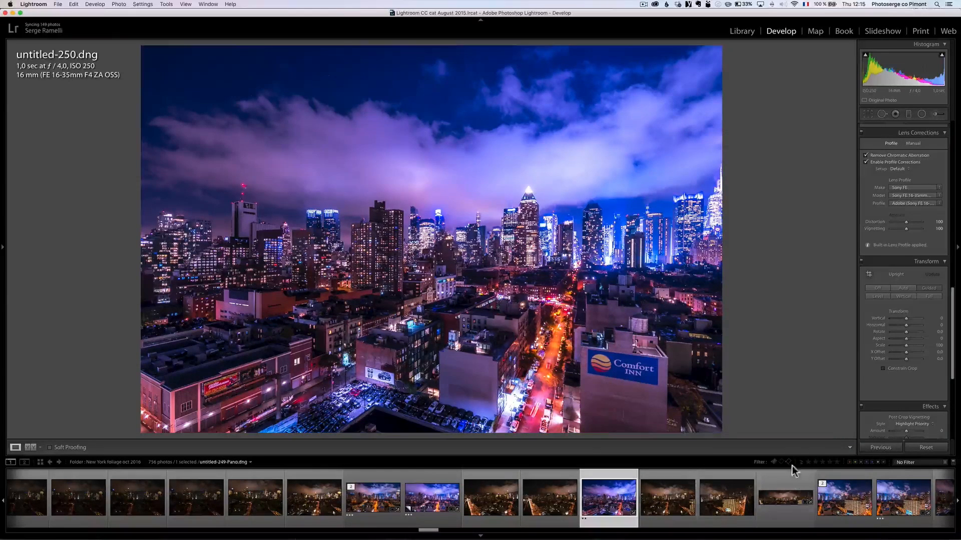
# Filter the photos to one star and higher and open New York-2.dng
pyautogui.click(807, 462)
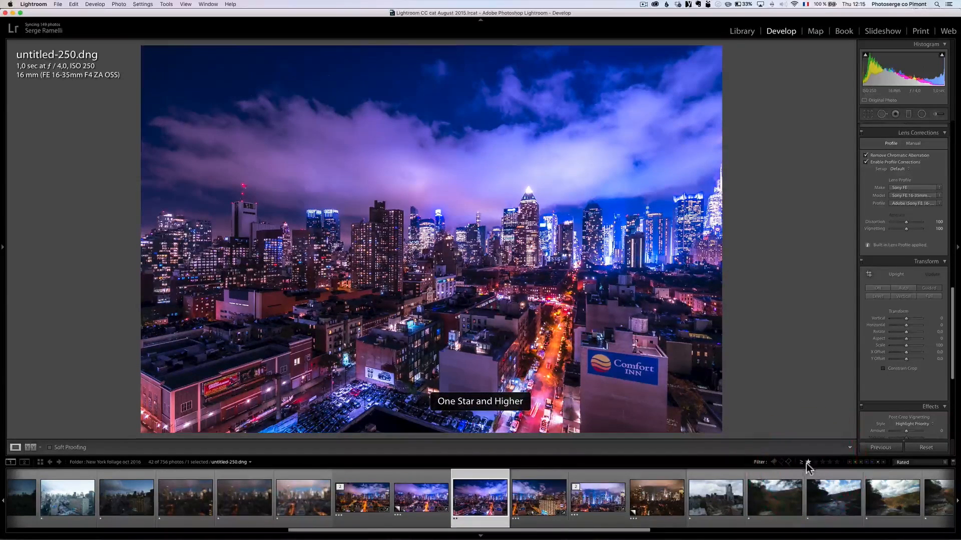
pyautogui.click(537, 500)
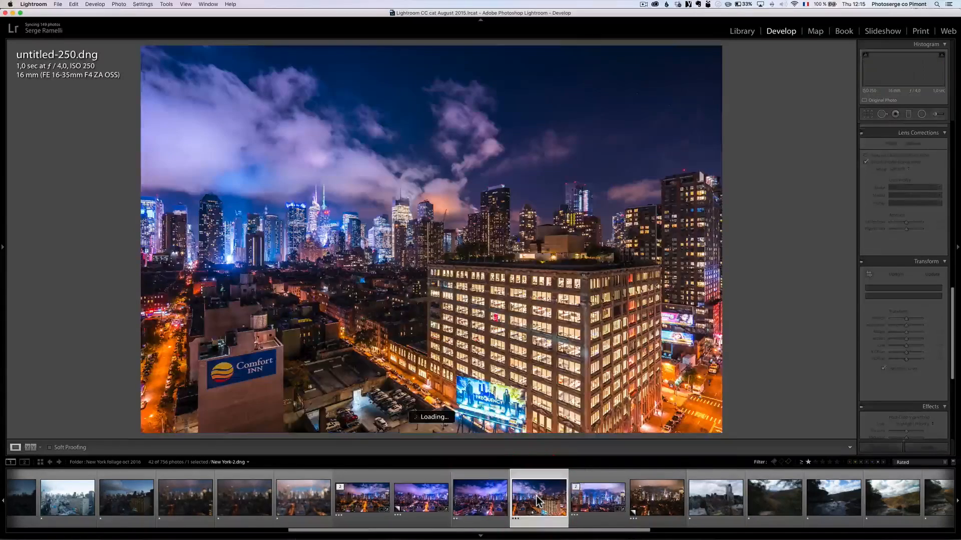
# Reset all edits on New York-2.dng and paste the copied settings onto it
pyautogui.click(932, 447)
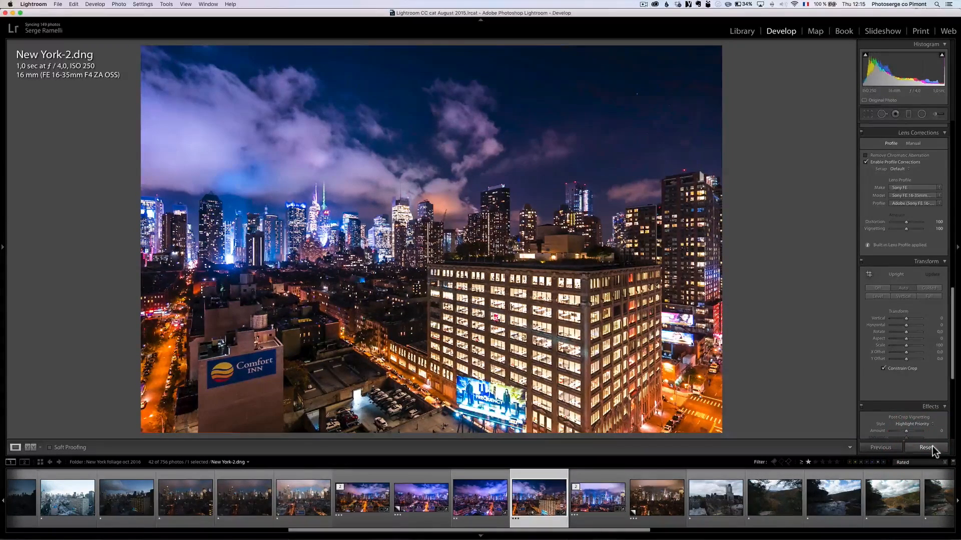
pyautogui.click(930, 447)
pyautogui.click(929, 446)
pyautogui.press('super+v')
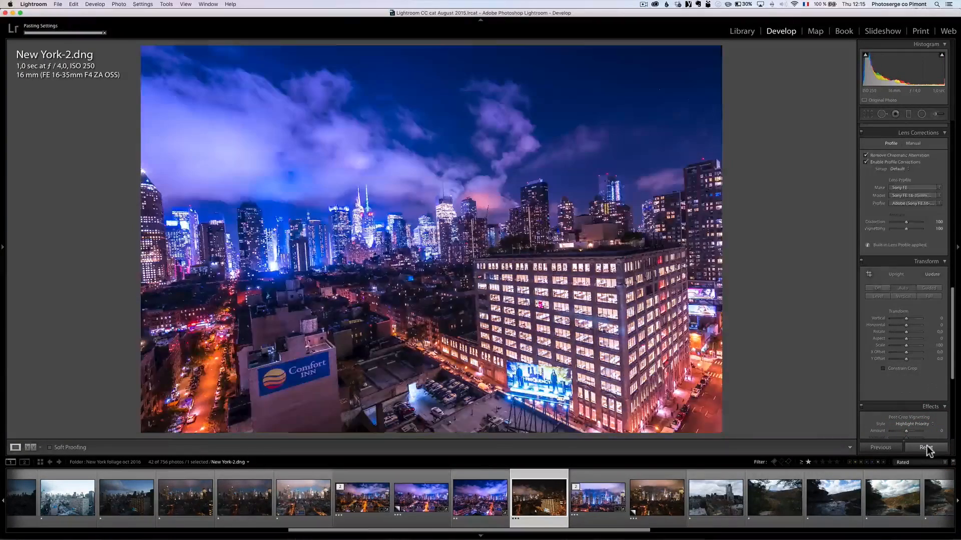
# Try Guided Upright on New York-2.dng with vertical guides along the tall tower at the far right and a far-left skyline building
pyautogui.click(903, 288)
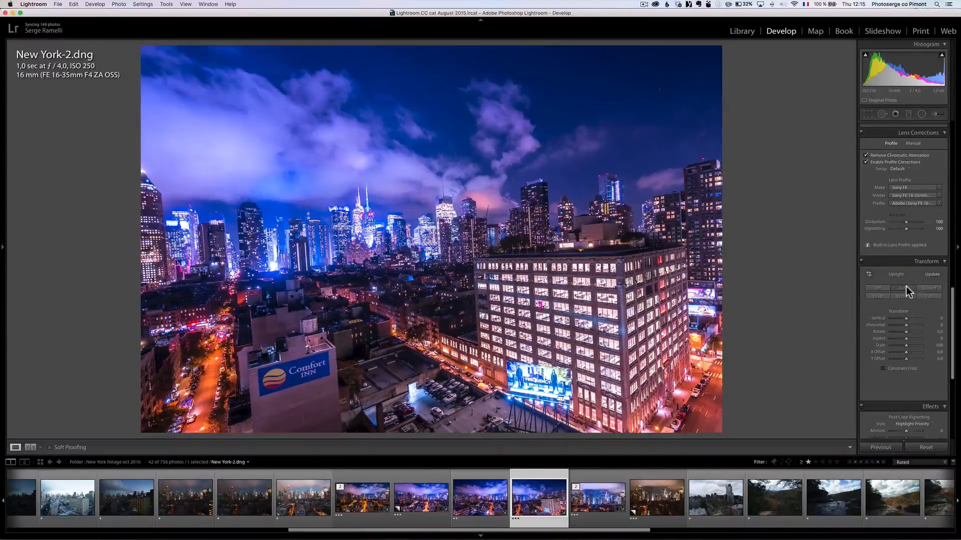
pyautogui.click(928, 288)
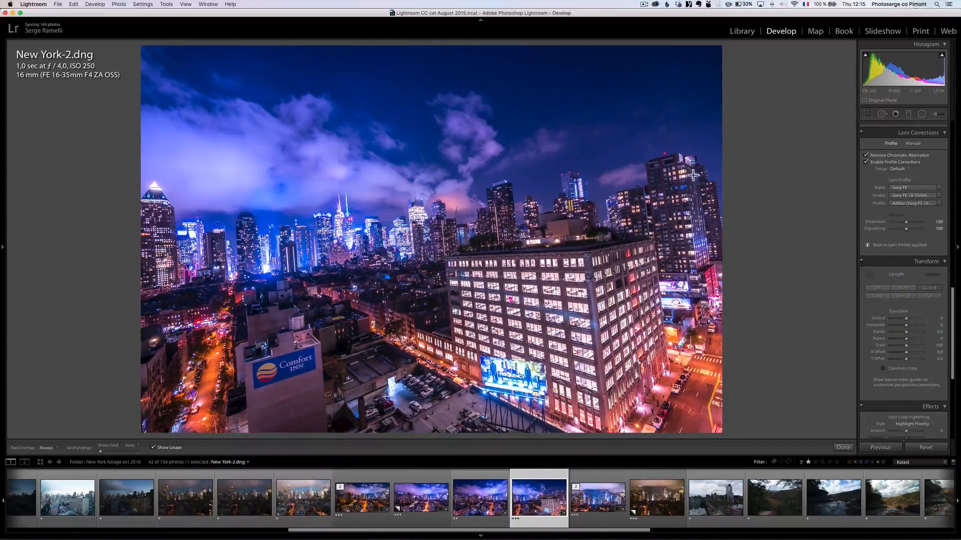
pyautogui.moveTo(669, 48); pyautogui.dragTo(709, 343)
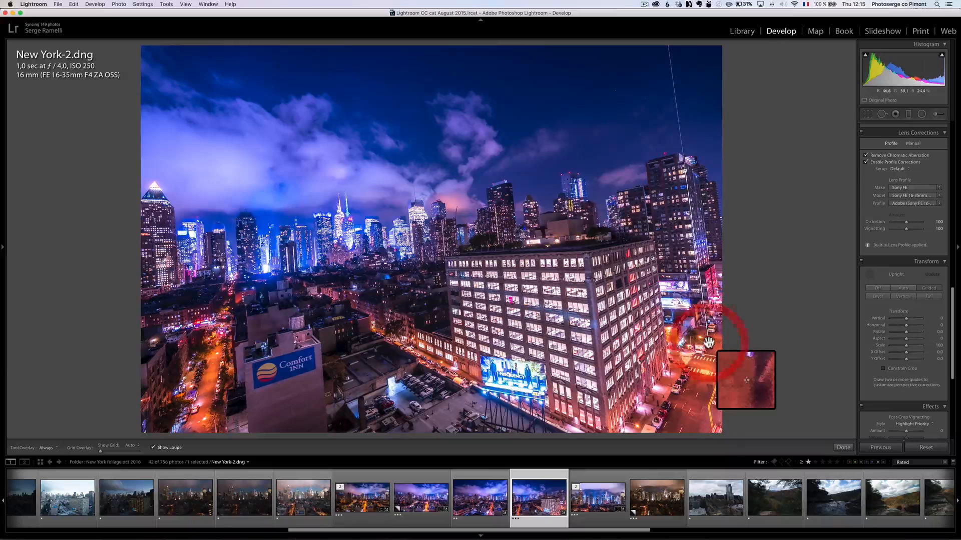
pyautogui.moveTo(173, 212); pyautogui.dragTo(178, 308)
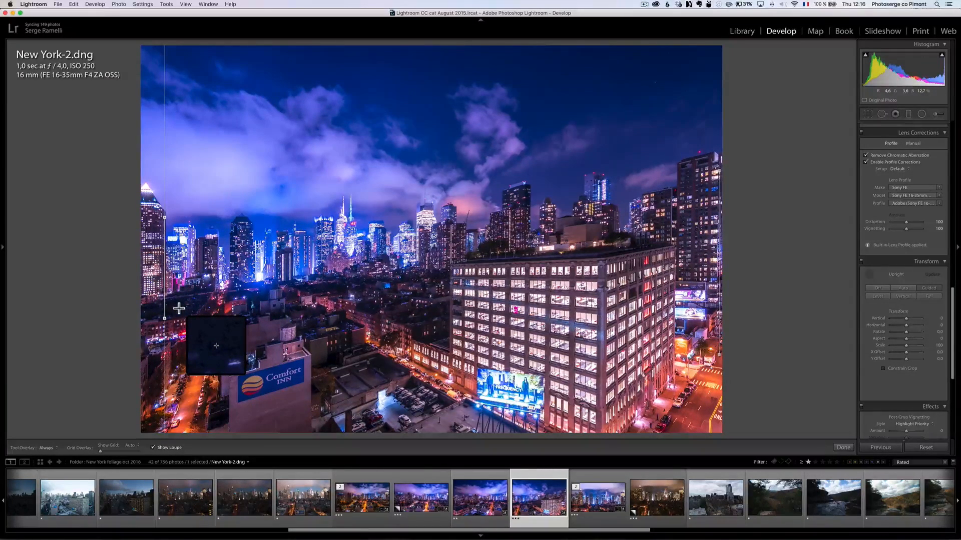
# Compare the guided correction with Upright off, and reset Upright on New York-2.dng
pyautogui.click(881, 289)
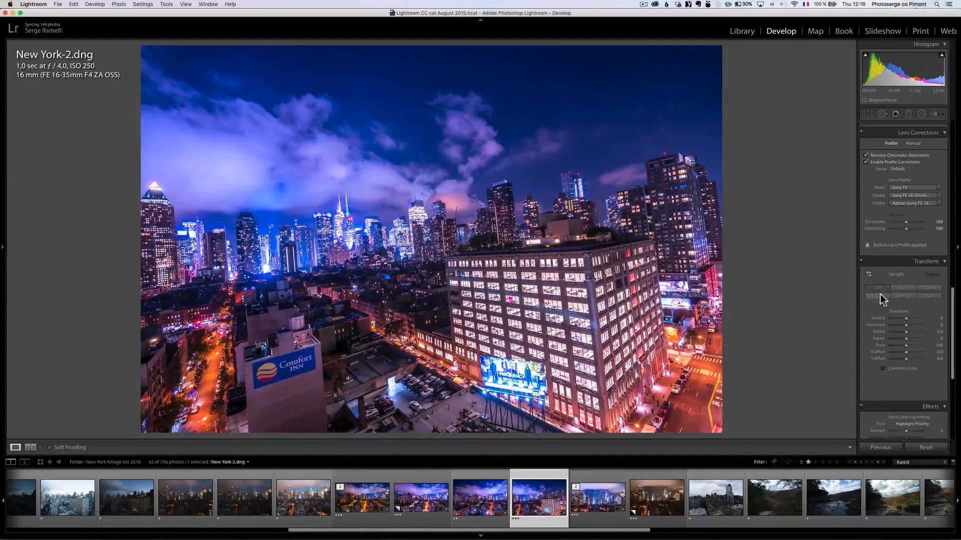
pyautogui.click(929, 293)
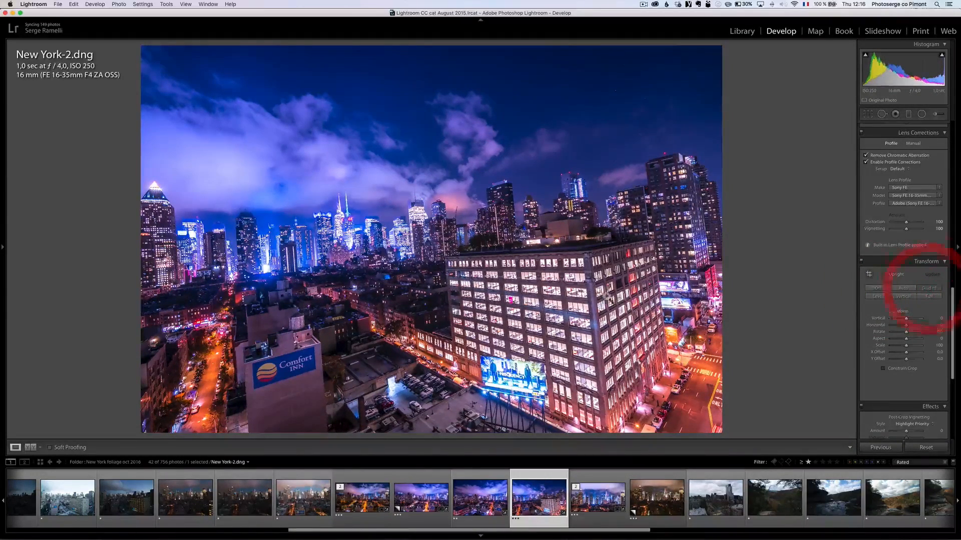
pyautogui.click(931, 290)
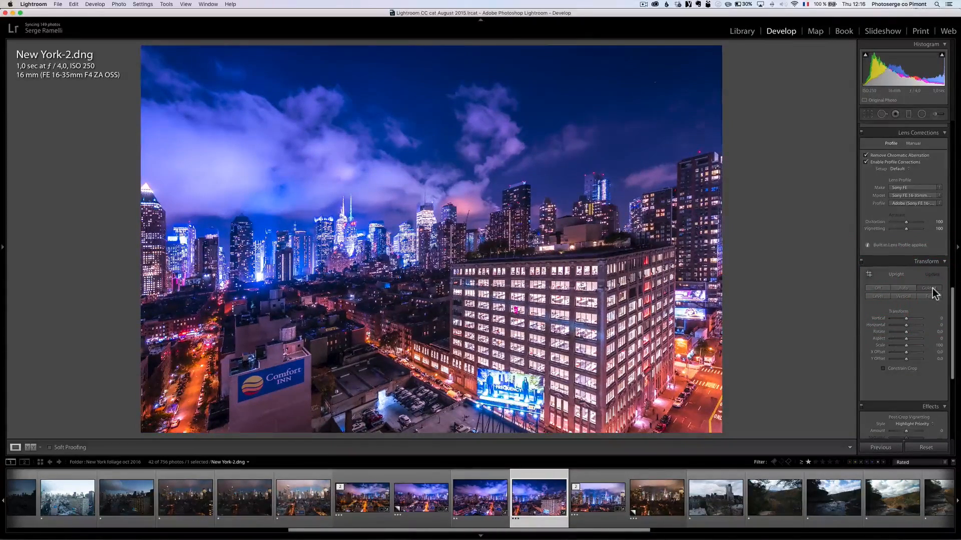
pyautogui.press('alt')
pyautogui.keyDown('alt'); pyautogui.click(896, 274); pyautogui.keyUp('alt')
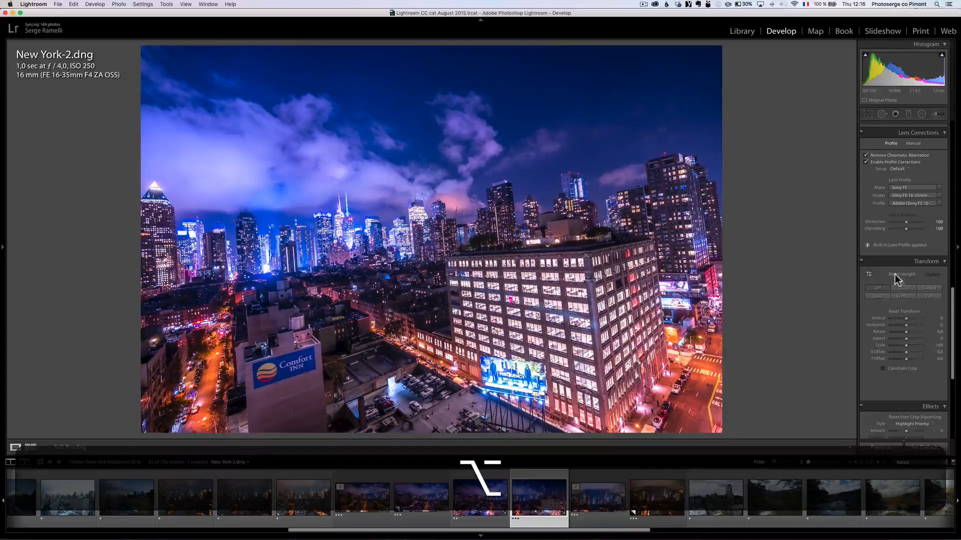
# Try Guided Upright with vertical guides along the large lit building's corner and a distant skyline tower, and turn Upright off again
pyautogui.click(929, 289)
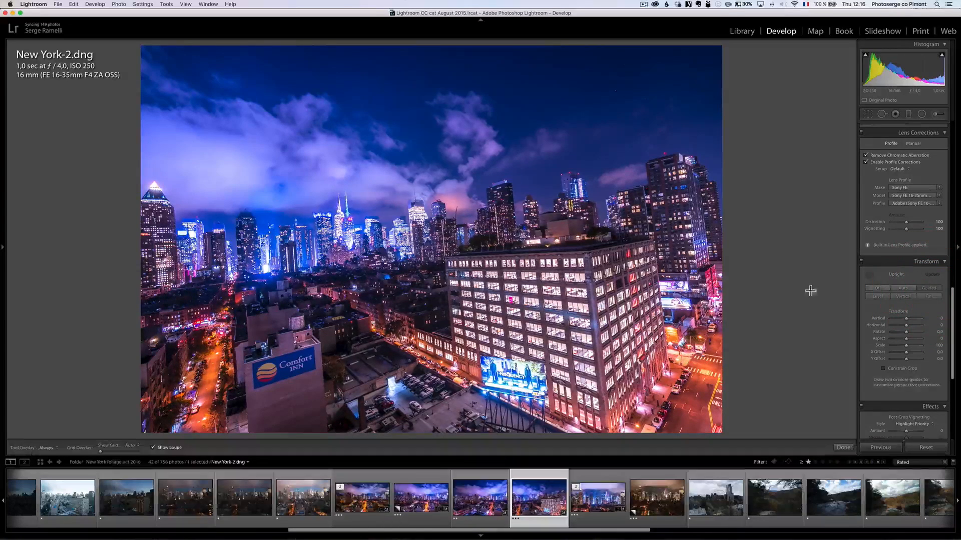
pyautogui.moveTo(587, 281)
pyautogui.mouseDown()
pyautogui.moveTo(606, 398)
pyautogui.moveTo(594, 394)
pyautogui.mouseUp()
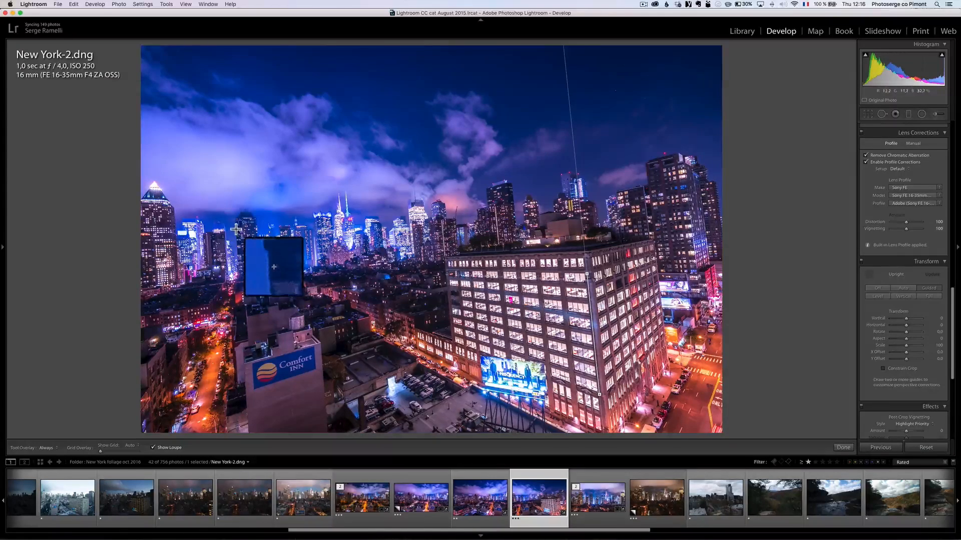
pyautogui.moveTo(235, 229); pyautogui.dragTo(239, 296)
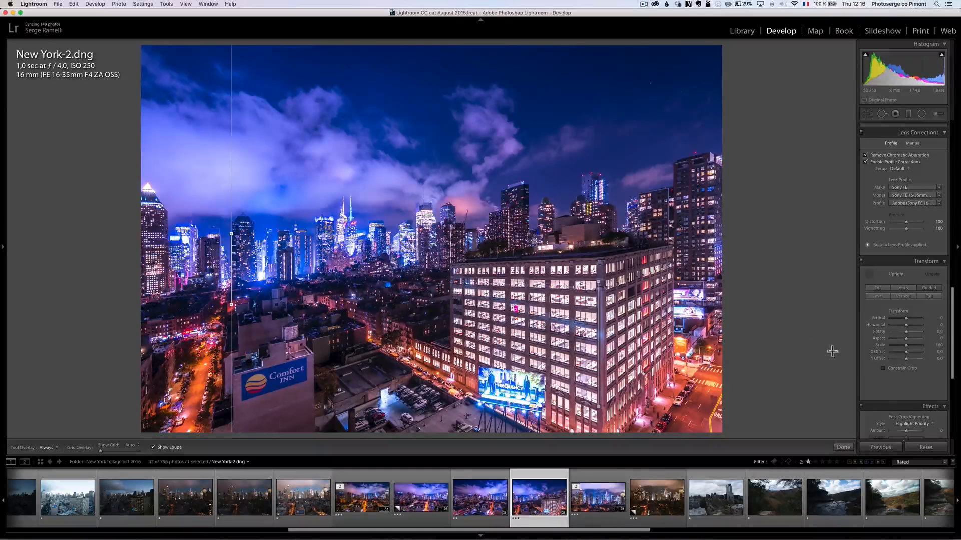
pyautogui.click(843, 448)
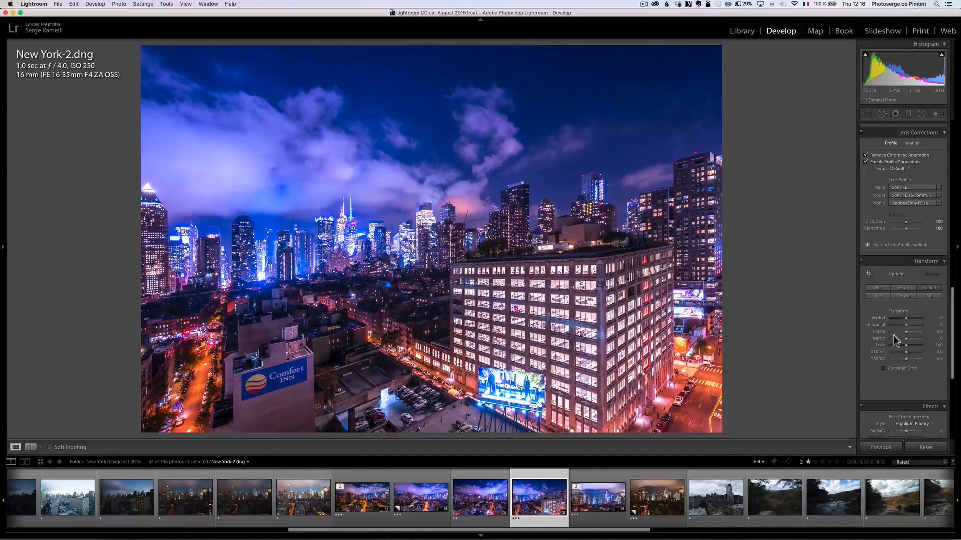
pyautogui.click(880, 289)
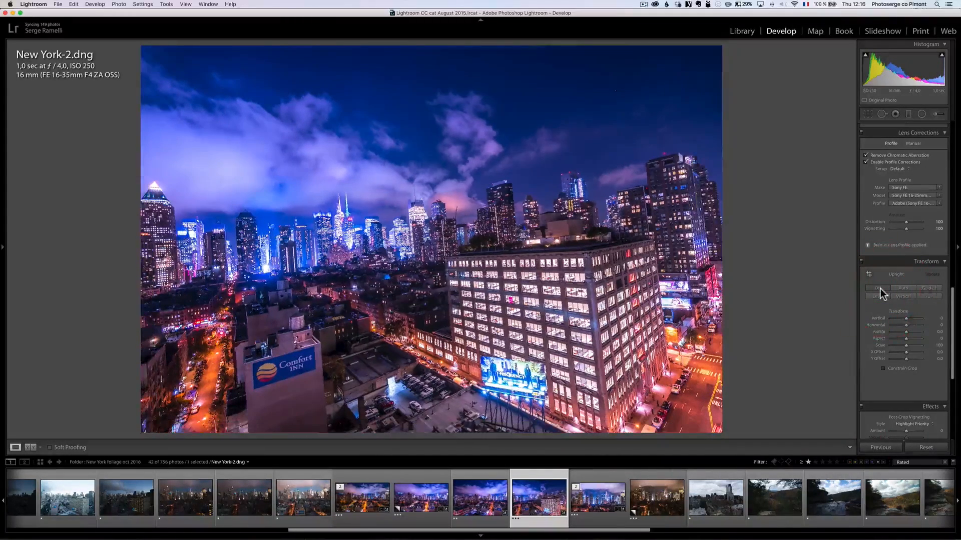
# Correct the perspective of New York-2.dng manually with Vertical -4 and Rotate +4.1, and constrain the crop
pyautogui.moveTo(906, 332); pyautogui.dragTo(910, 334)
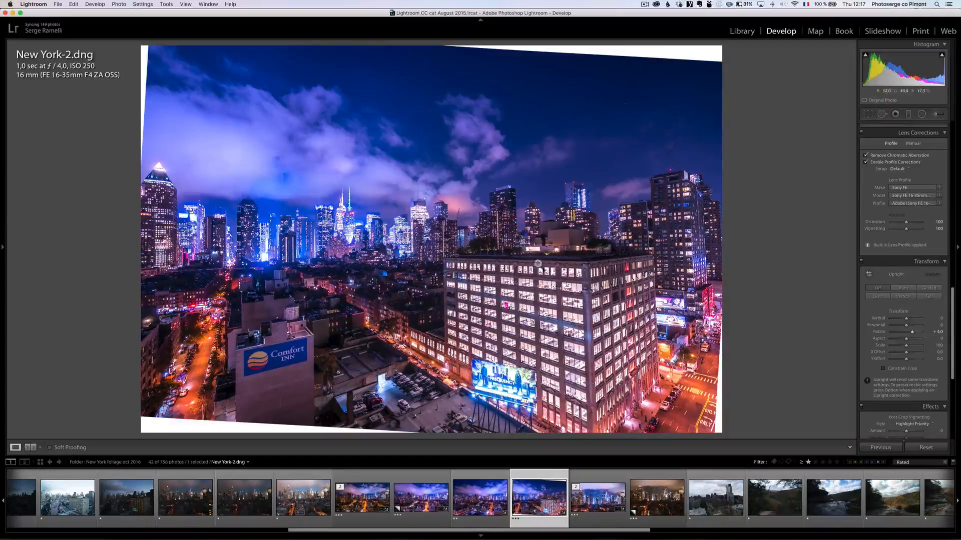
pyautogui.click(912, 333)
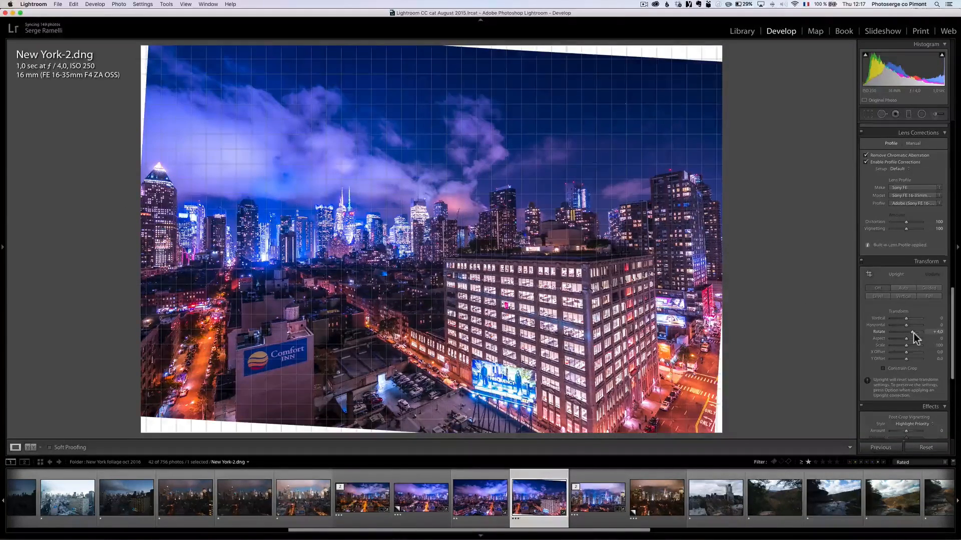
pyautogui.moveTo(912, 334); pyautogui.dragTo(911, 333)
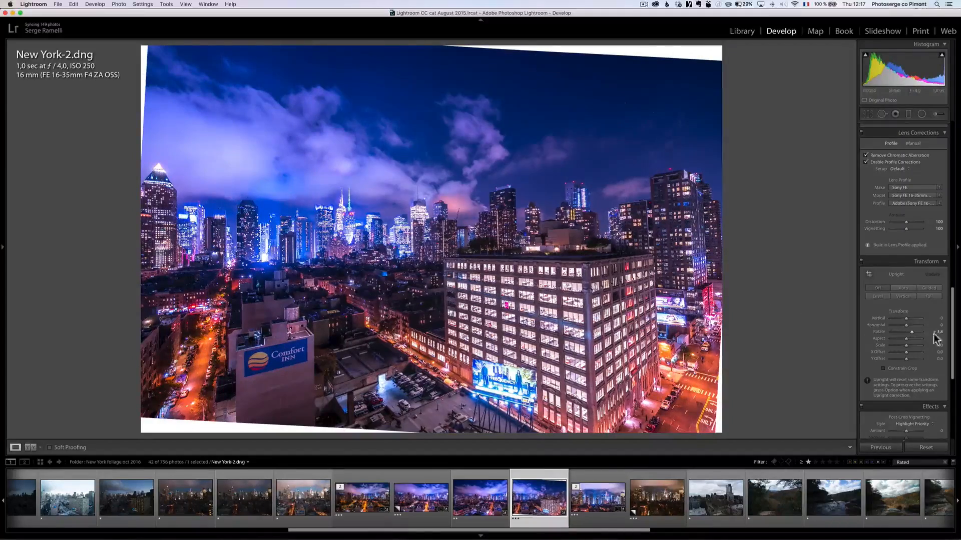
pyautogui.moveTo(904, 319); pyautogui.dragTo(905, 319)
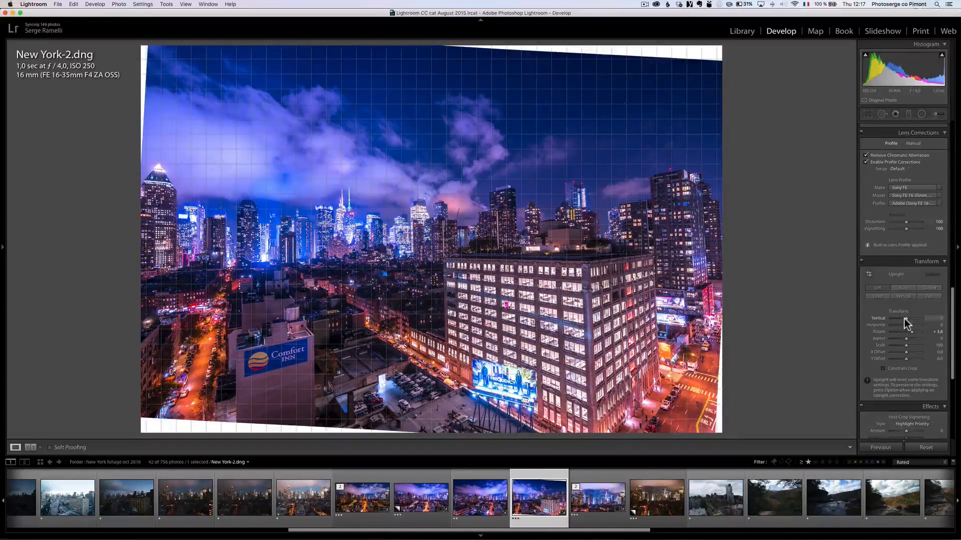
pyautogui.moveTo(903, 318); pyautogui.dragTo(910, 335)
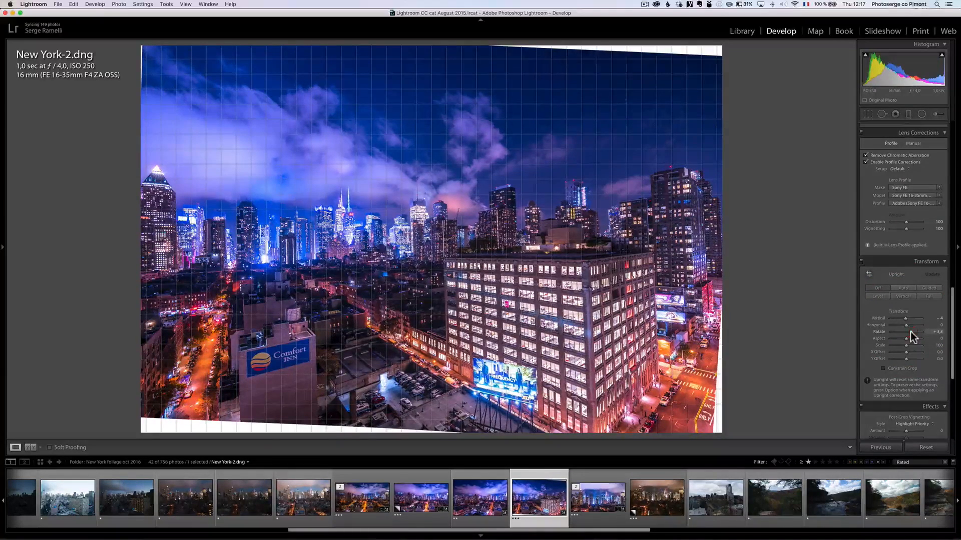
pyautogui.click(911, 332)
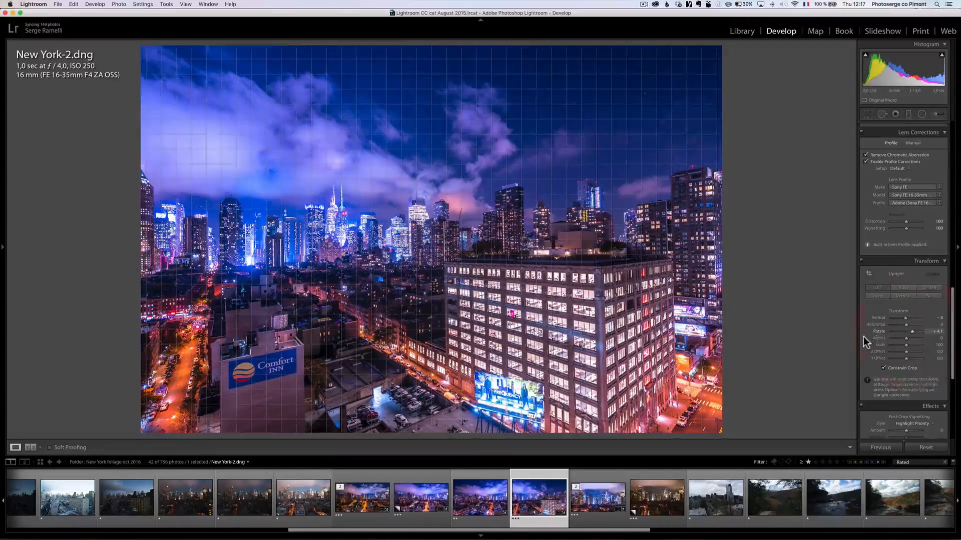
# Crop New York-2.dng to a wider custom format, rotating it slightly and trimming the sky and the lower edge
pyautogui.click(869, 115)
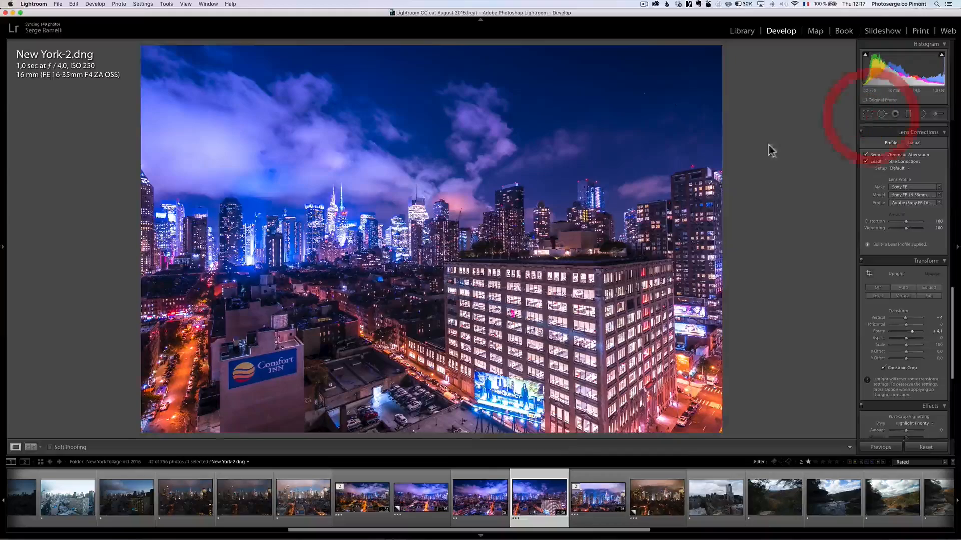
pyautogui.moveTo(755, 198); pyautogui.dragTo(755, 200)
pyautogui.moveTo(430, 65)
pyautogui.mouseDown()
pyautogui.moveTo(429, 99)
pyautogui.moveTo(429, 82)
pyautogui.mouseUp()
pyautogui.moveTo(435, 392); pyautogui.dragTo(433, 386)
pyautogui.press('Return')
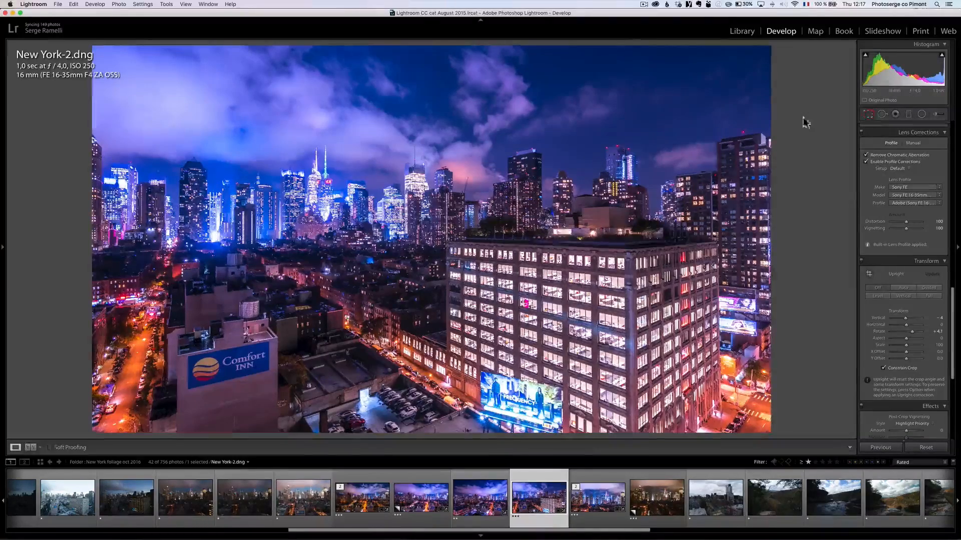
# Refine the crop to cut off the tower at the photo's left edge and include slightly more on the right
pyautogui.press('r')
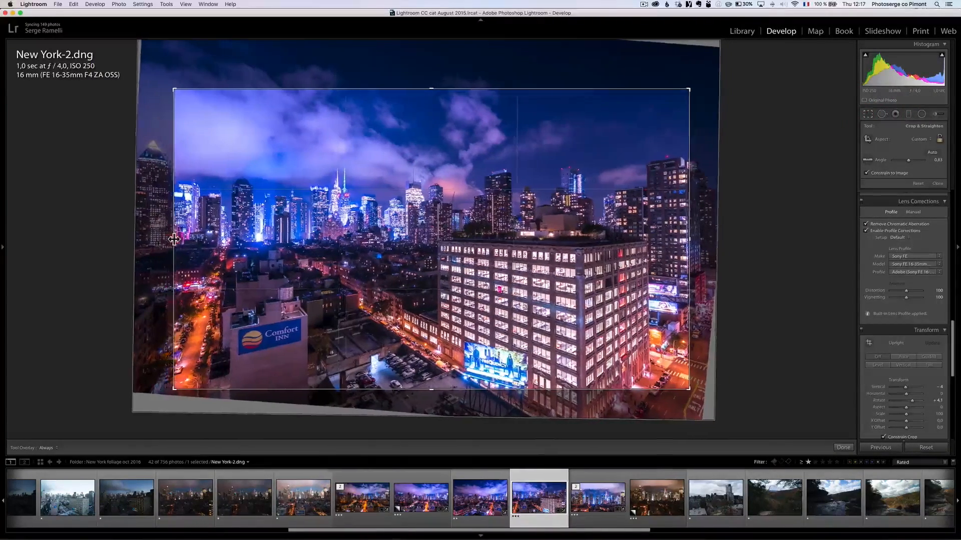
pyautogui.moveTo(688, 222); pyautogui.dragTo(693, 224)
pyautogui.press('Return')
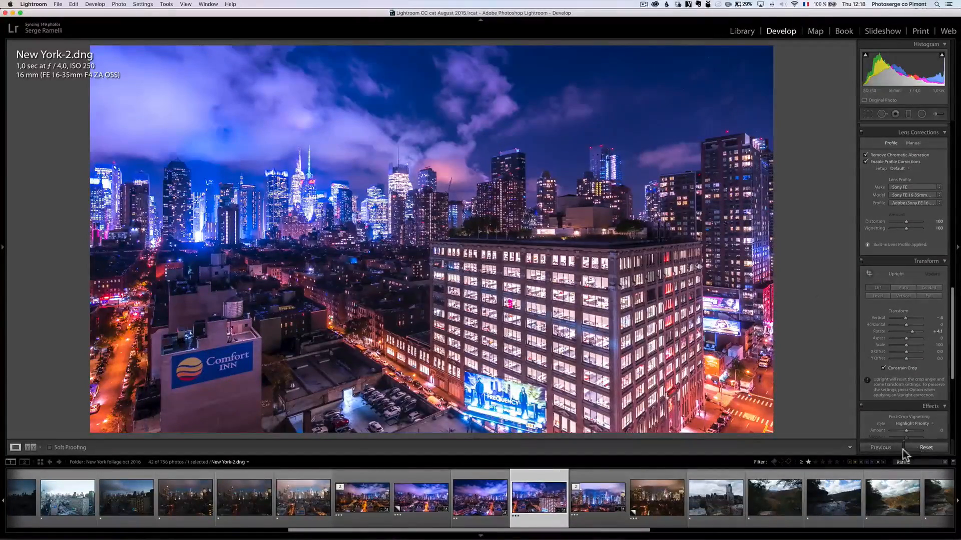
# Restore New York-2.dng to its earlier hard-drive export state in the develop history
pyautogui.click(3, 248)
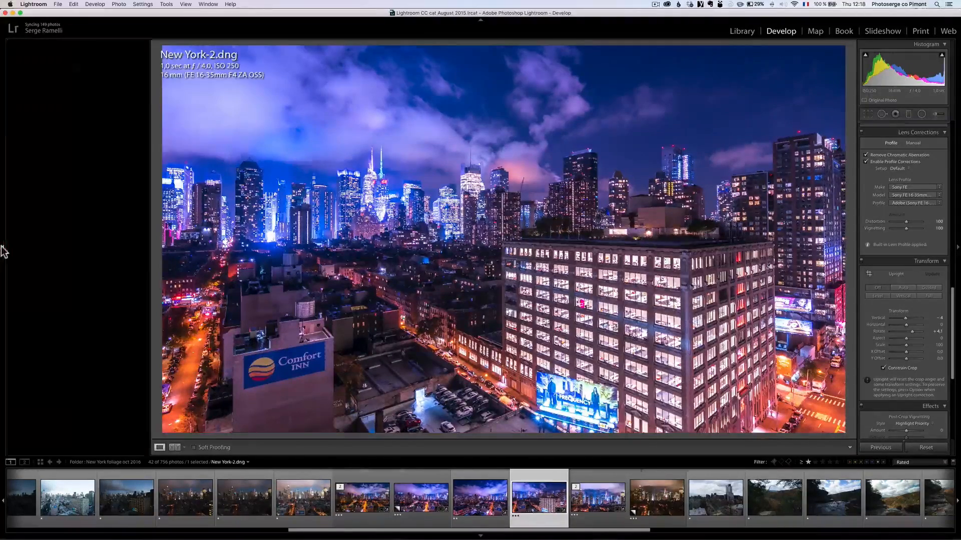
pyautogui.moveTo(9, 304); pyautogui.dragTo(9, 306)
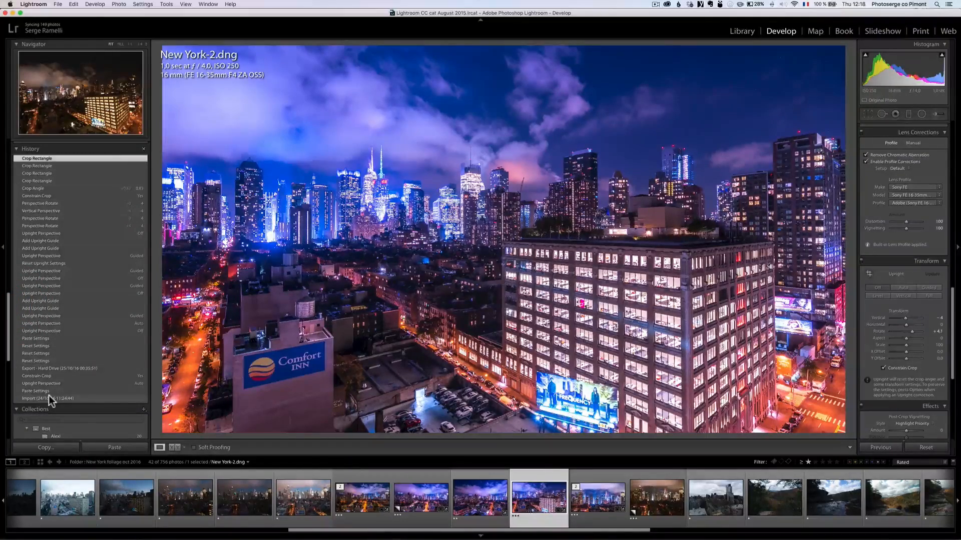
pyautogui.click(47, 369)
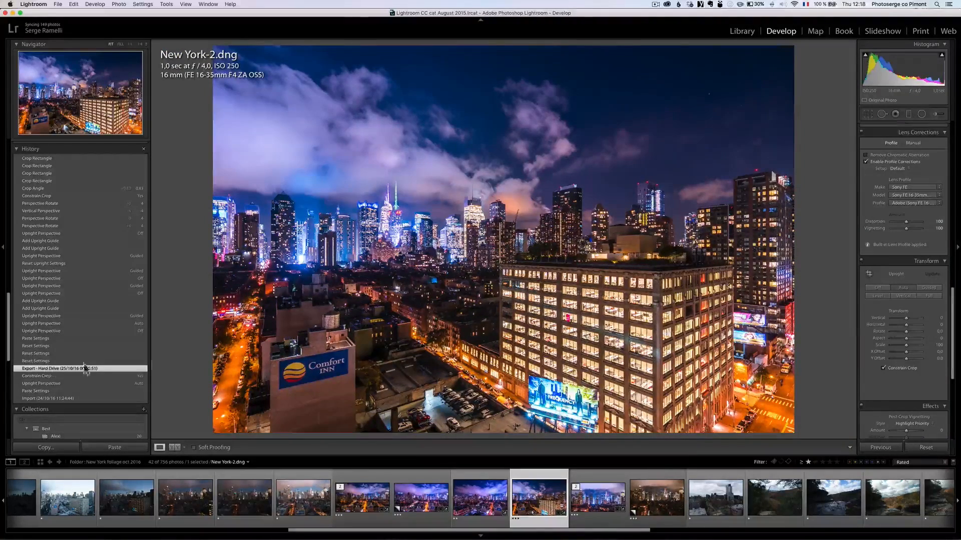
pyautogui.click(2, 252)
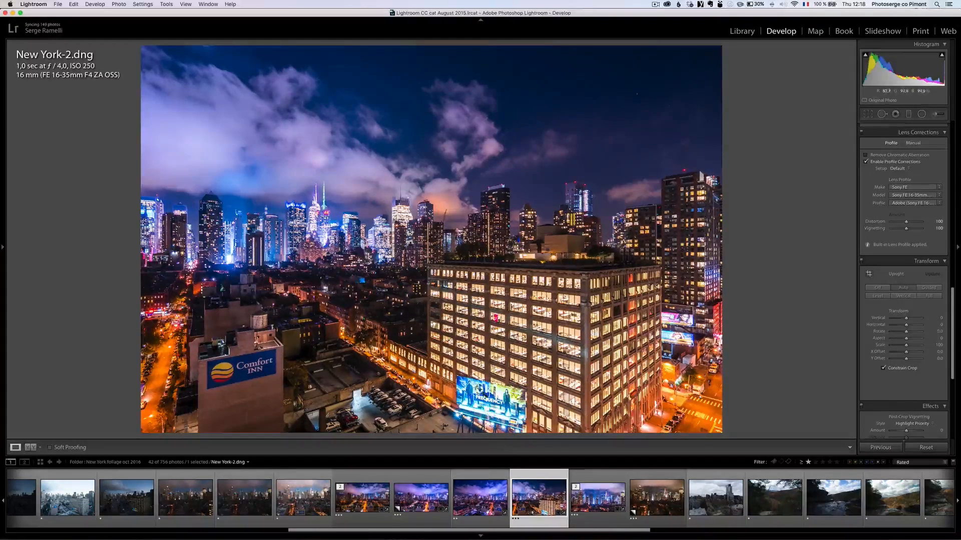
# Open New York-2.dng in Adobe Photoshop CC 2015 as a copy with Lightroom adjustments
pyautogui.rightClick(534, 488)
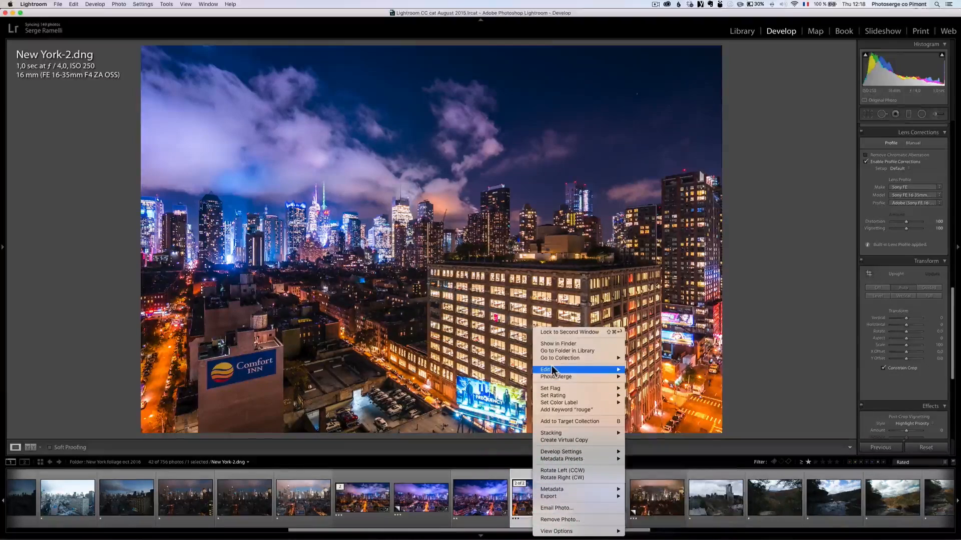
pyautogui.moveTo(550, 370)
pyautogui.click(657, 377)
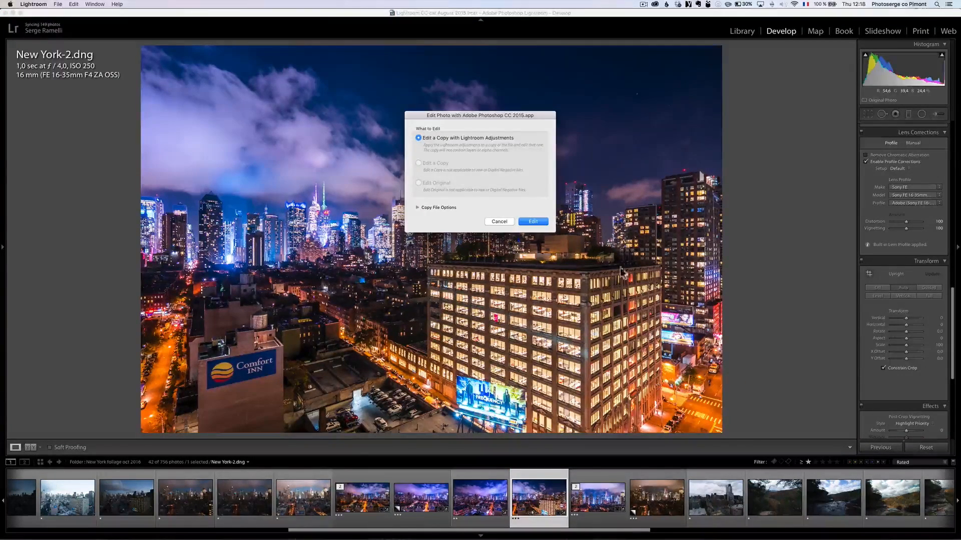
pyautogui.click(534, 222)
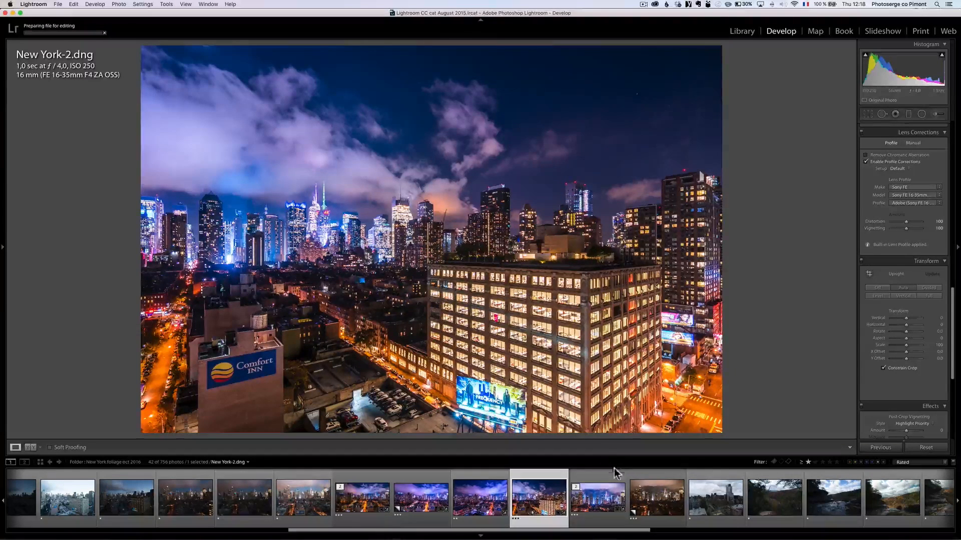
# Go to the Paris cinema collection and open the sunset photo hotelo-208.dng in Adobe Photoshop CC 2015.5
pyautogui.moveTo(612, 531); pyautogui.dragTo(612, 530)
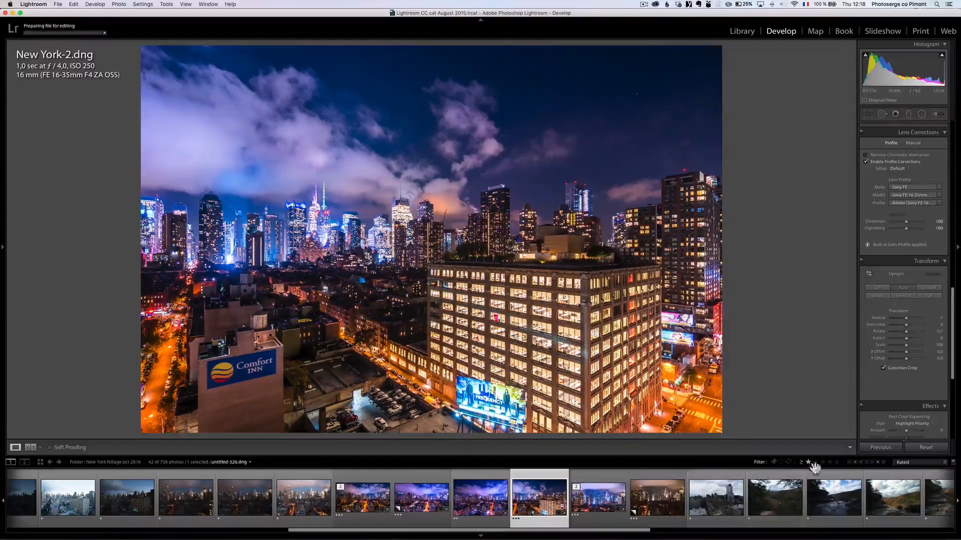
pyautogui.click(231, 461)
pyautogui.click(231, 462)
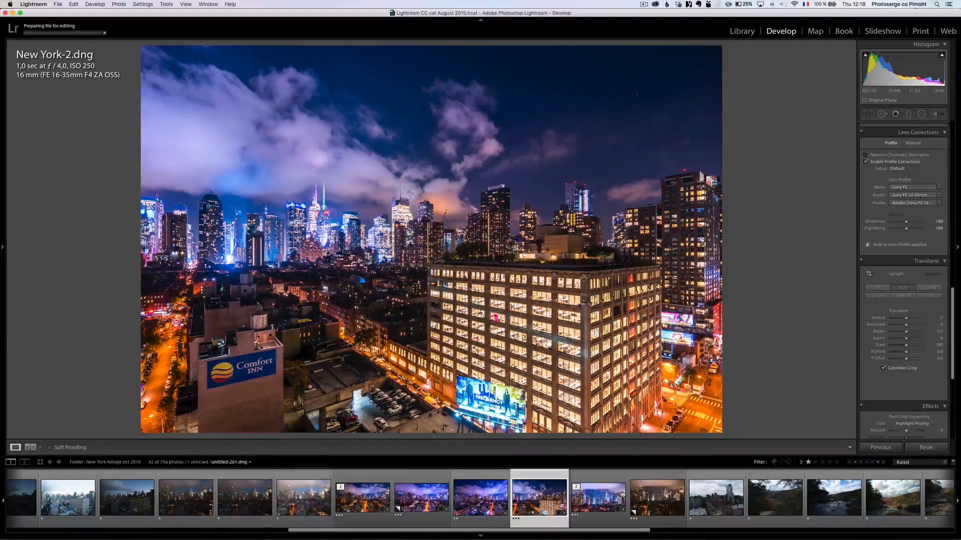
pyautogui.click(5, 252)
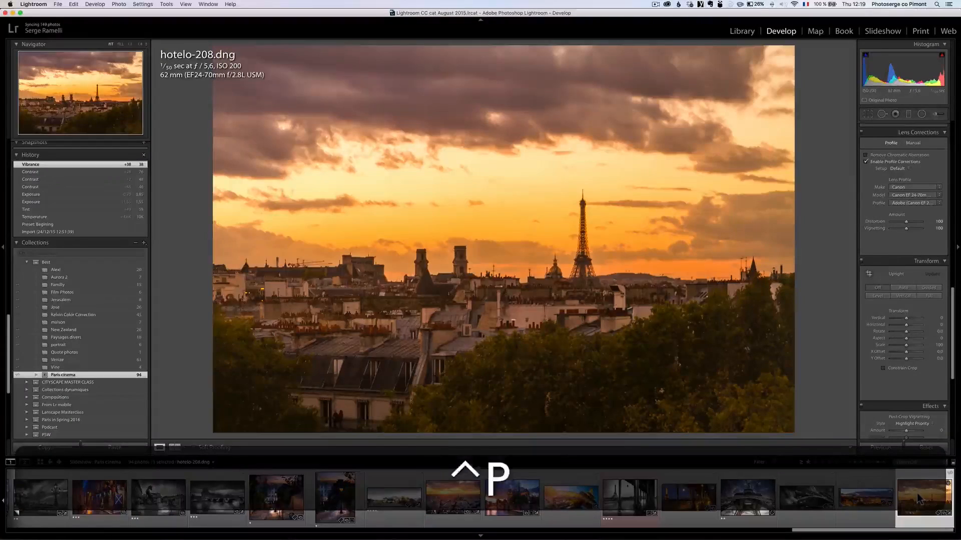
pyautogui.rightClick(920, 500)
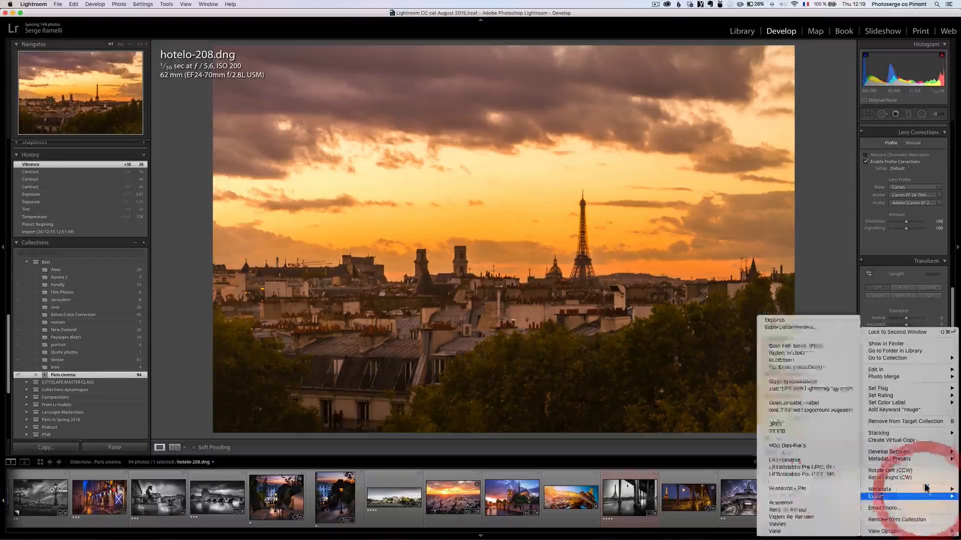
pyautogui.moveTo(905, 374)
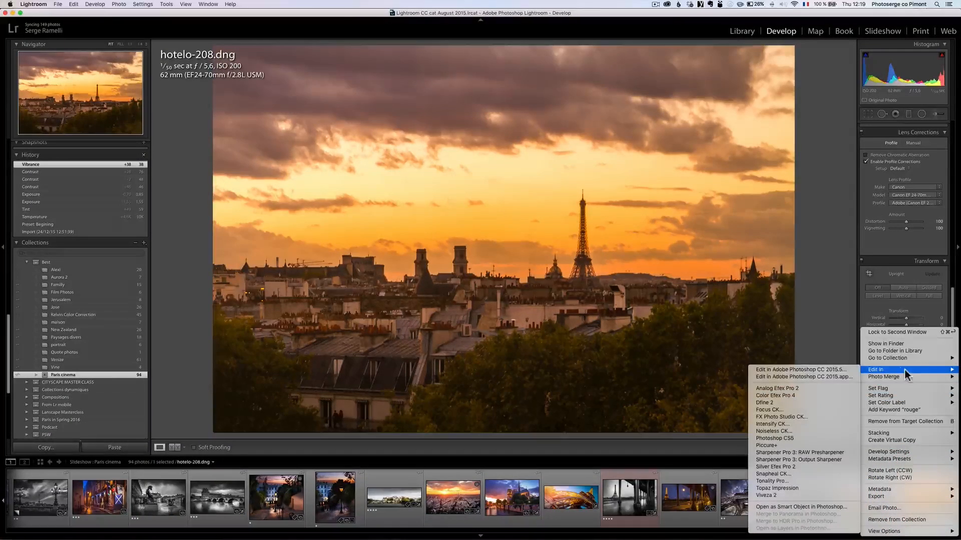
pyautogui.click(831, 368)
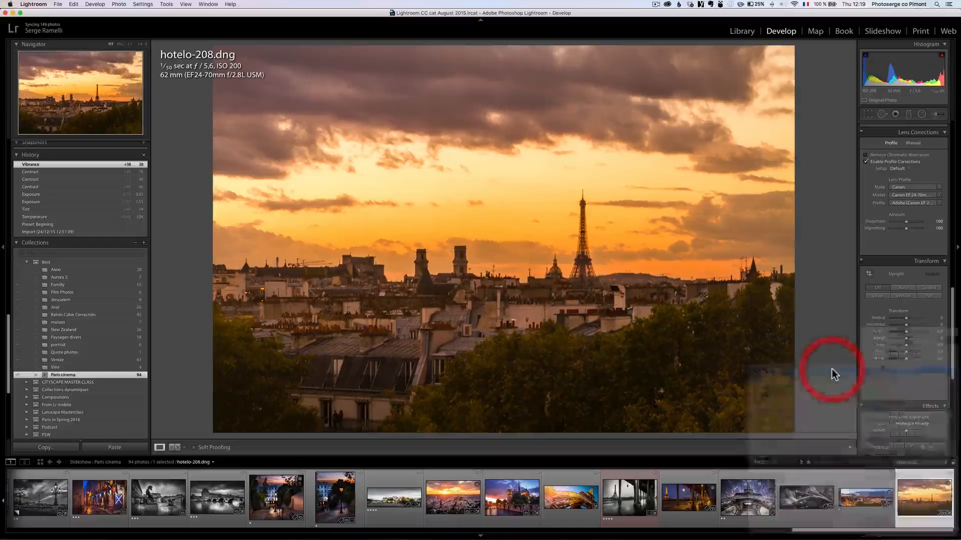
# Open the black-and-white bridge photo video9_Final-1.jpg in Adobe Photoshop CC 2015.5 as a copy with Lightroom adjustments
pyautogui.click(747, 504)
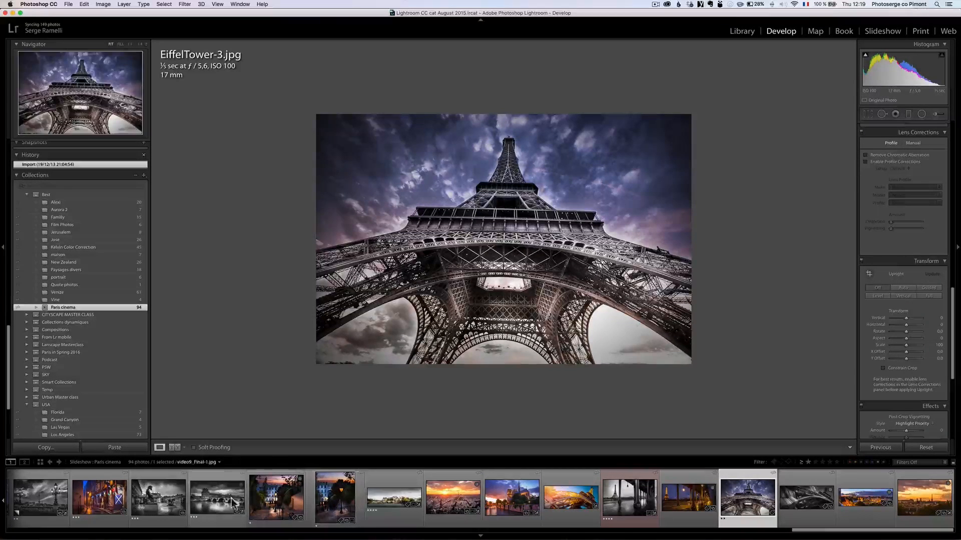
pyautogui.hscroll(-2, 226, 499)
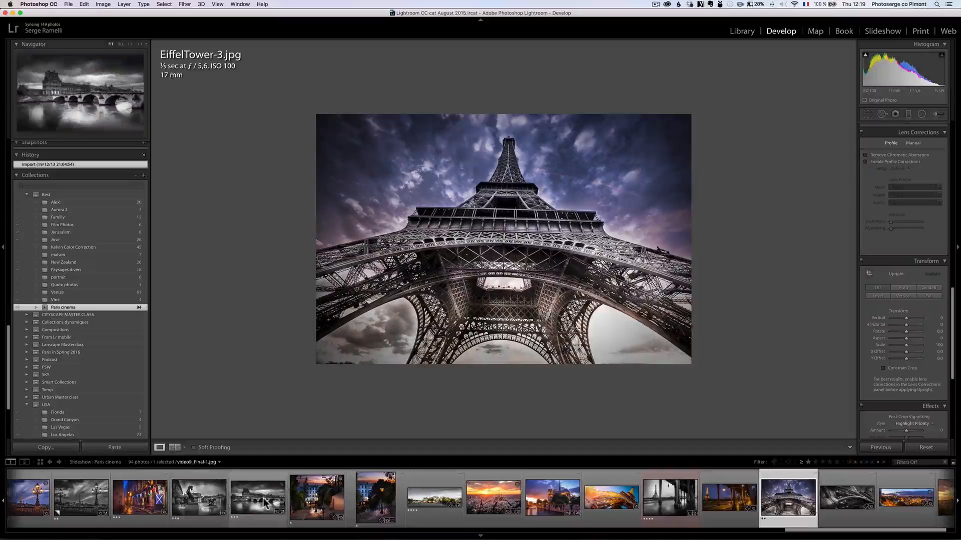
pyautogui.click(257, 500)
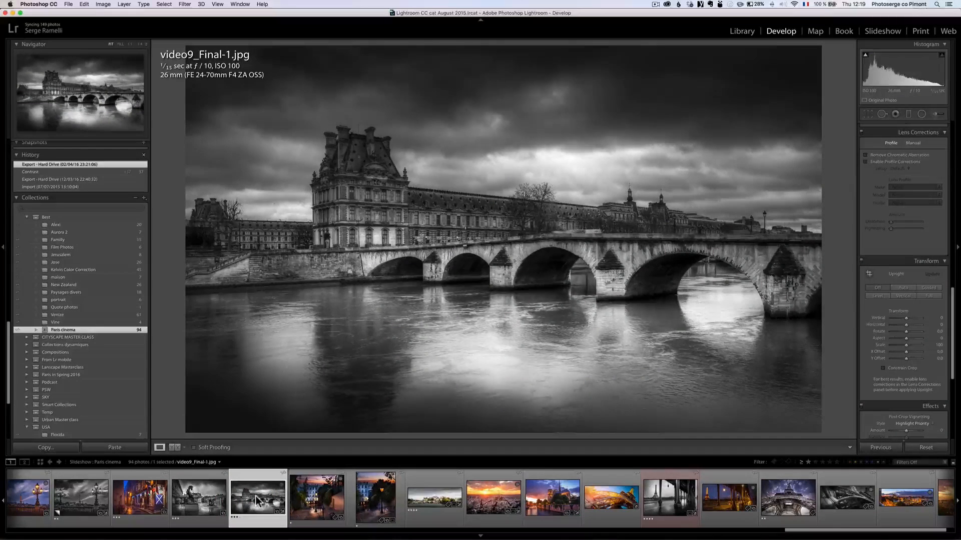
pyautogui.press('i')
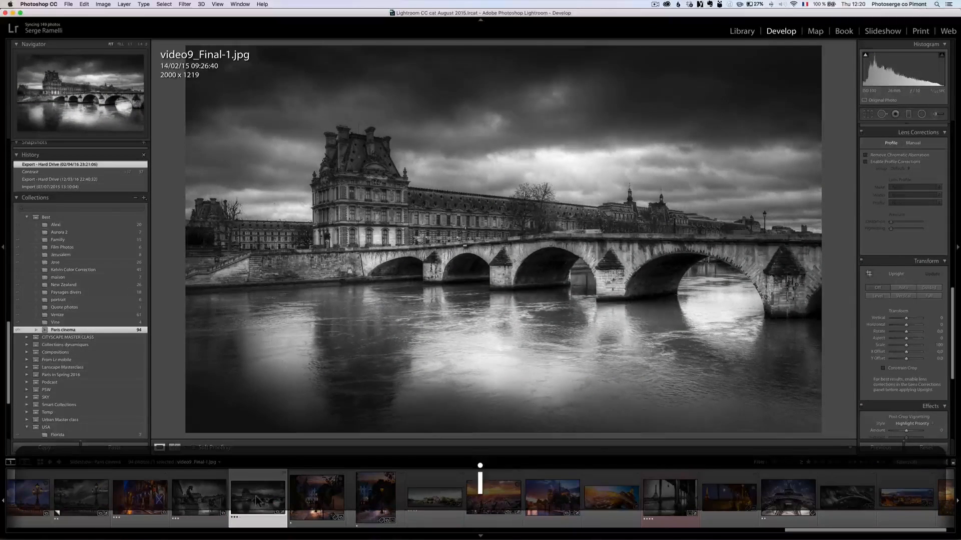
pyautogui.rightClick(256, 500)
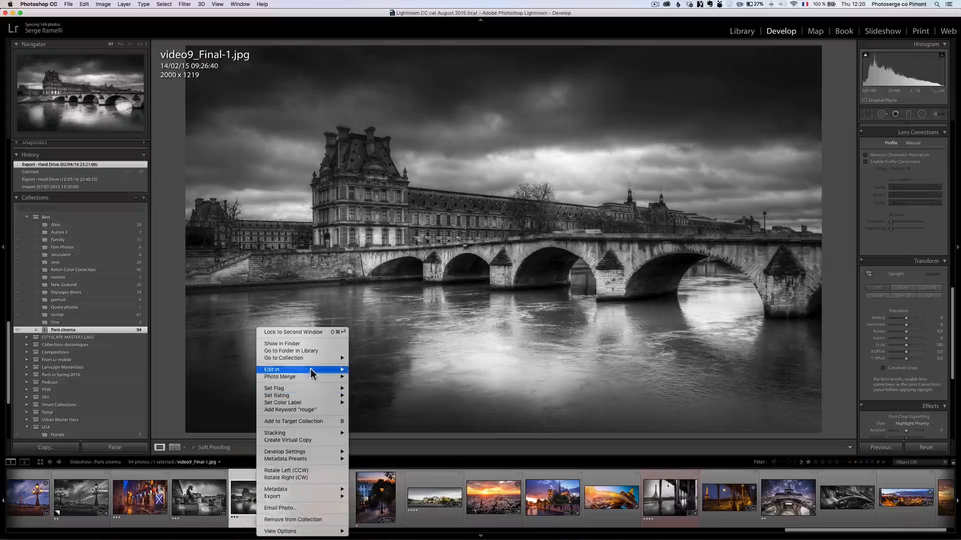
pyautogui.moveTo(351, 370)
pyautogui.click(391, 369)
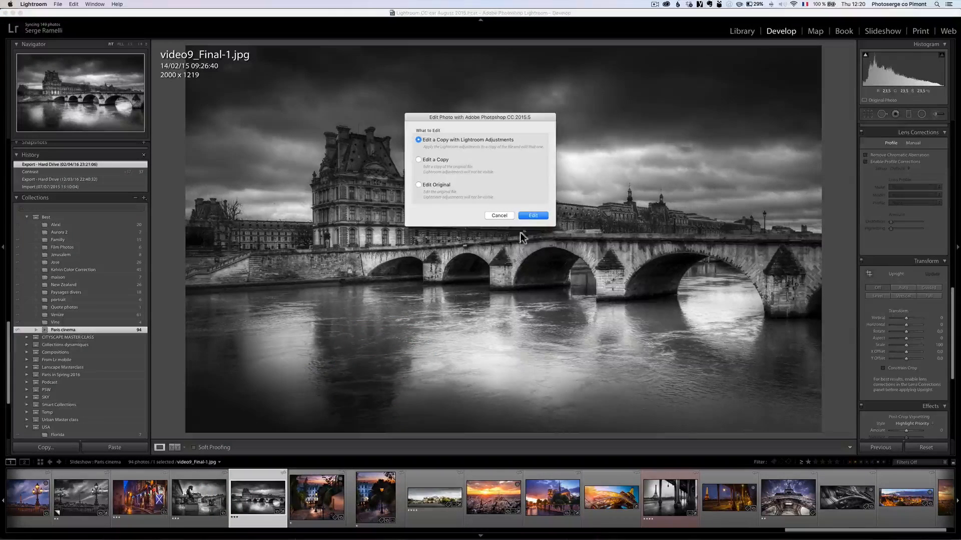
pyautogui.click(540, 216)
# Switch to Photoshop and look through the opened New York, hotelo-208.dng and video9_Final-1.jpg documents
pyautogui.press('super+Tab')
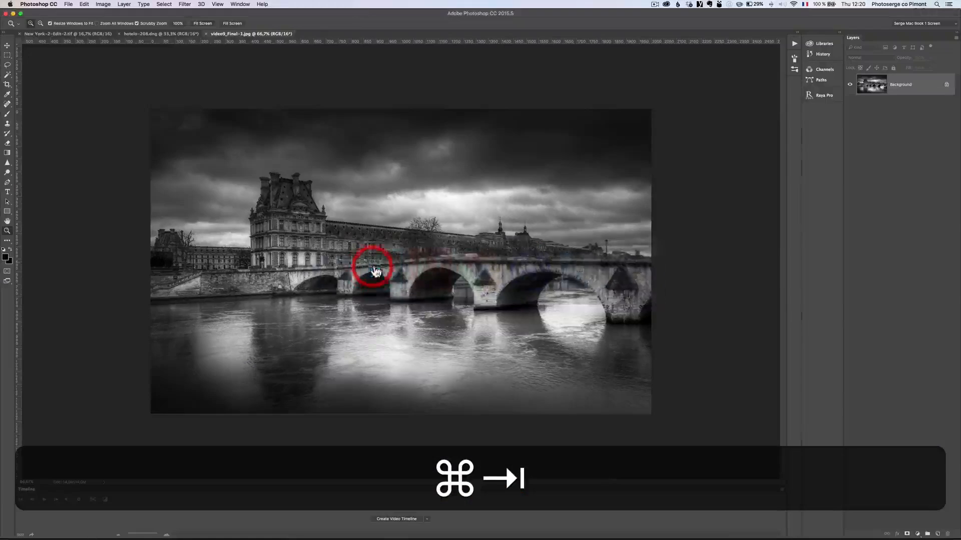
pyautogui.click(79, 35)
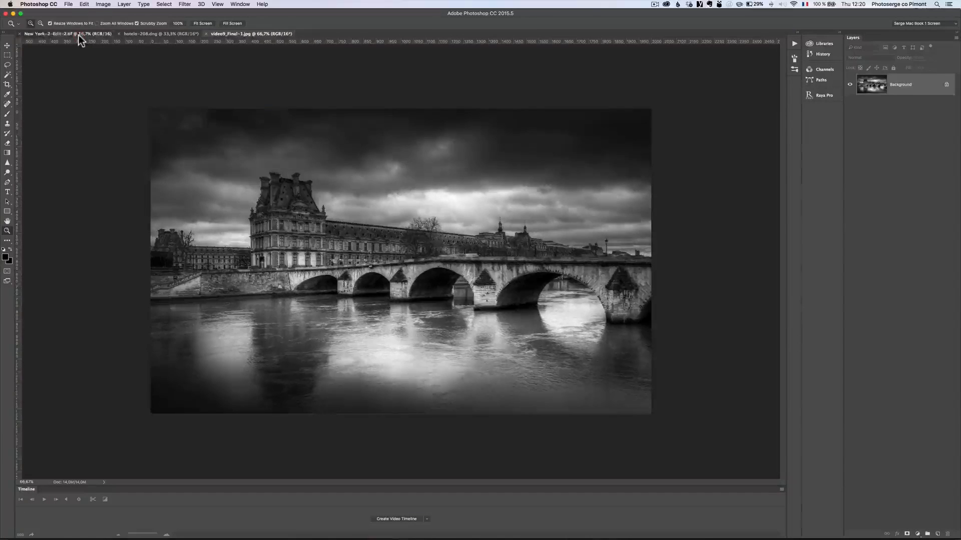
pyautogui.click(152, 33)
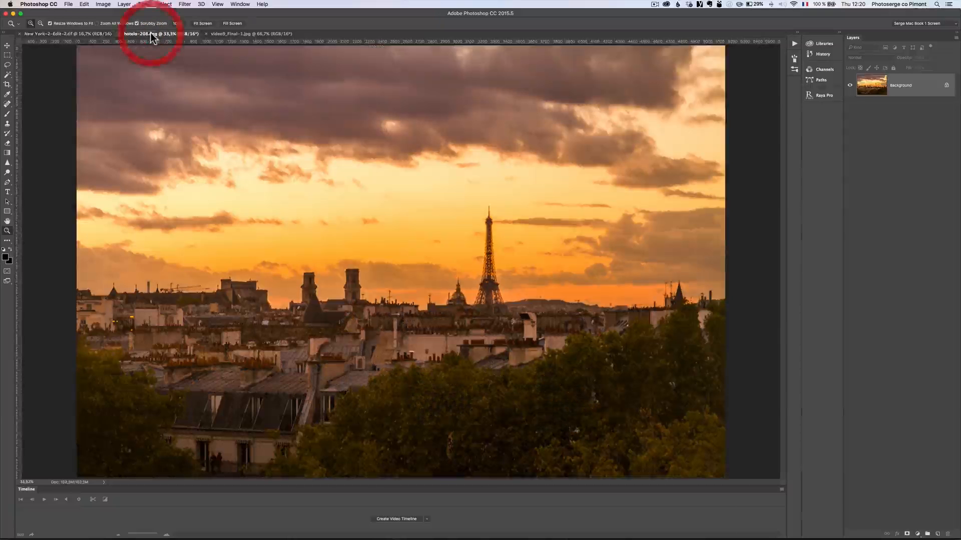
pyautogui.click(242, 33)
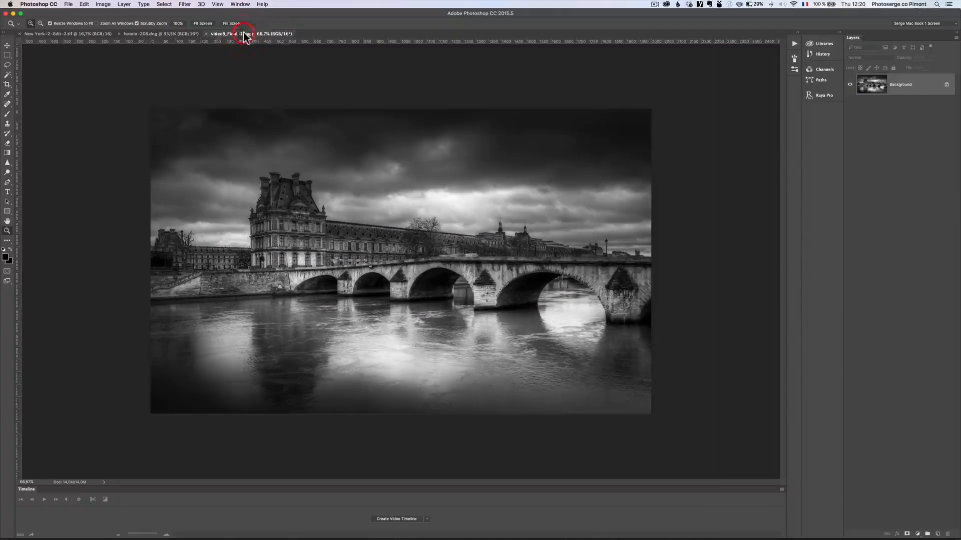
# Bring the hotelo-208.dng sunset photo into the New York-2-Edit-2.tif document with the Move tool and place it over the lit building
pyautogui.click(151, 34)
pyautogui.press('v')
pyautogui.moveTo(98, 40); pyautogui.dragTo(99, 42)
pyautogui.click(98, 34)
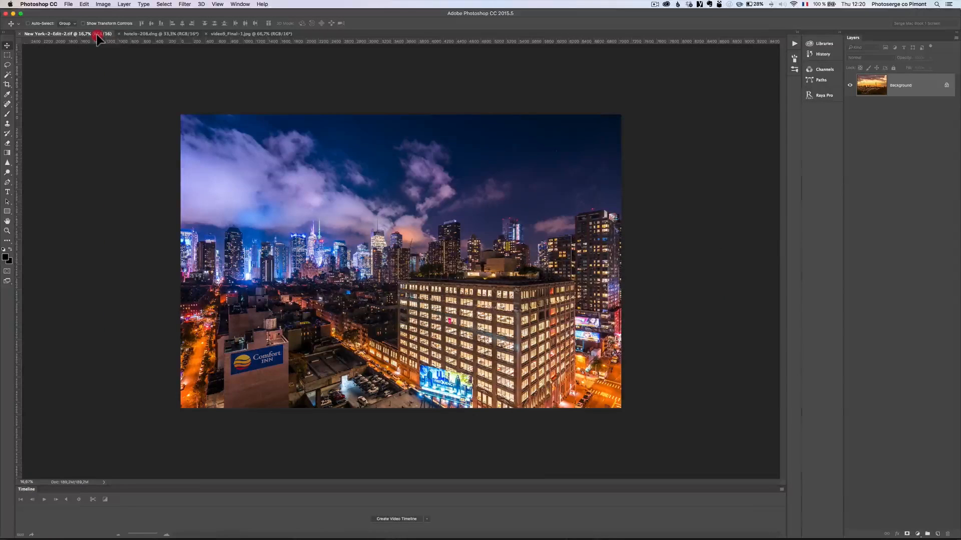
pyautogui.moveTo(183, 133); pyautogui.dragTo(272, 183)
pyautogui.moveTo(344, 230); pyautogui.dragTo(438, 270)
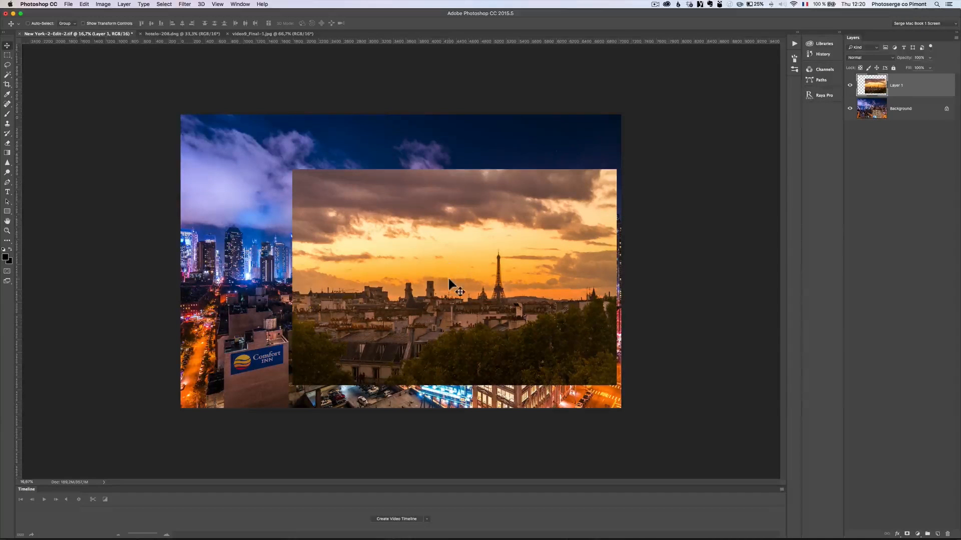
pyautogui.press('super+t')
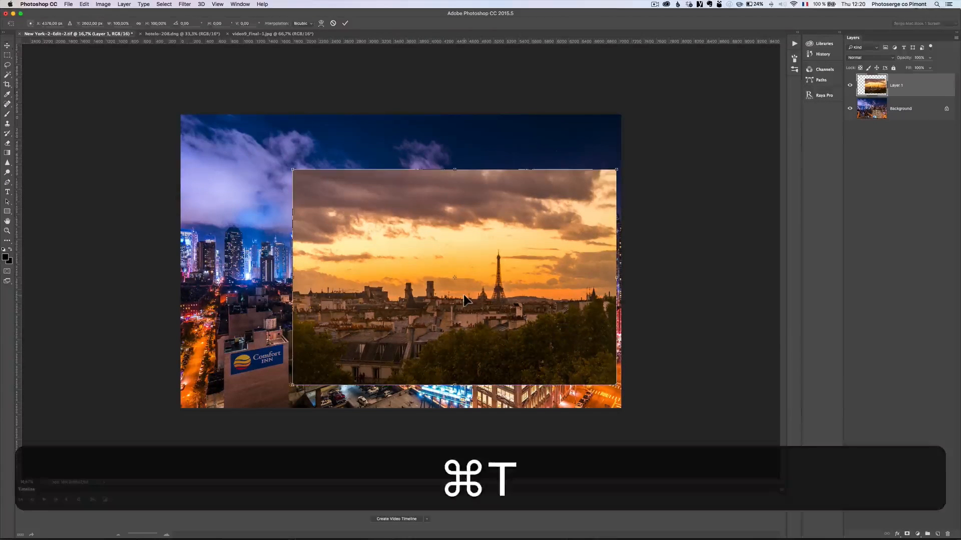
pyautogui.press('Escape')
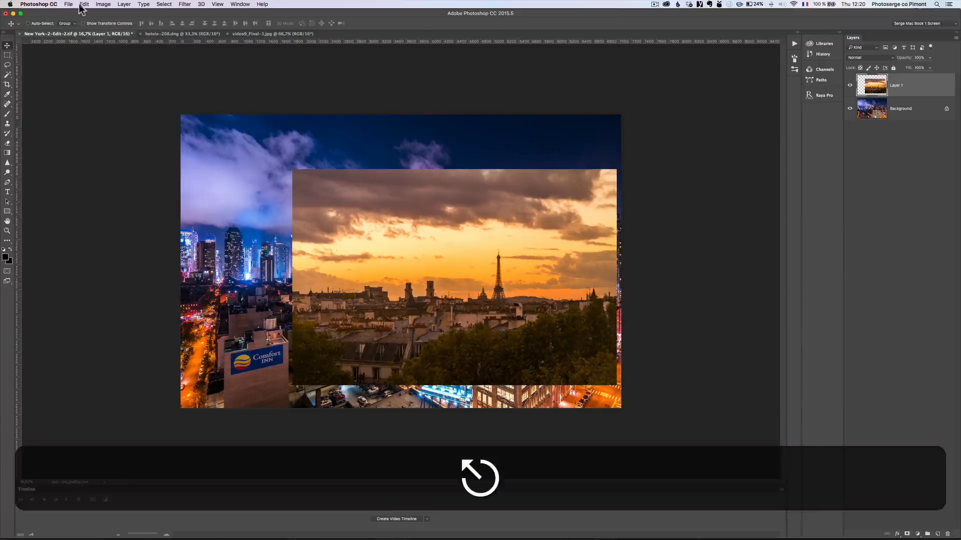
pyautogui.click(83, 5)
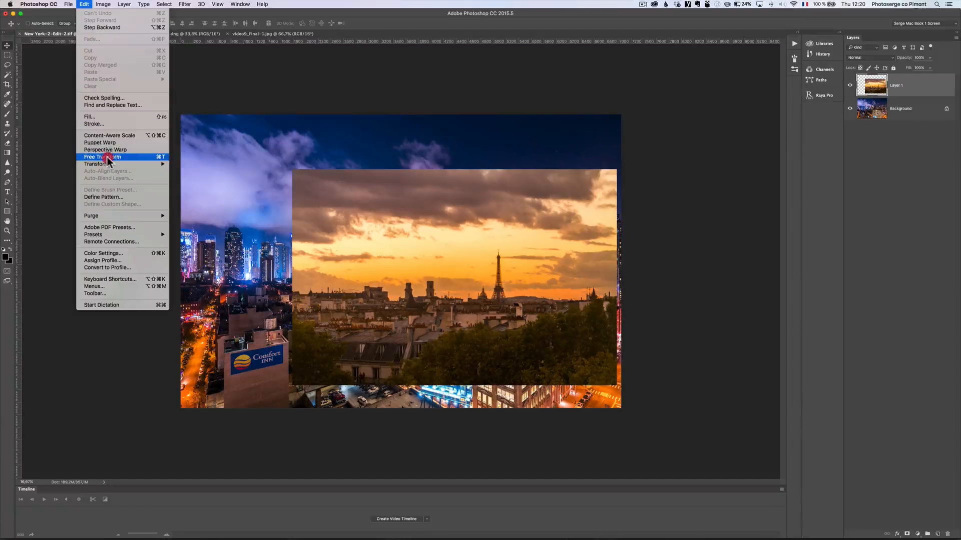
pyautogui.click(419, 196)
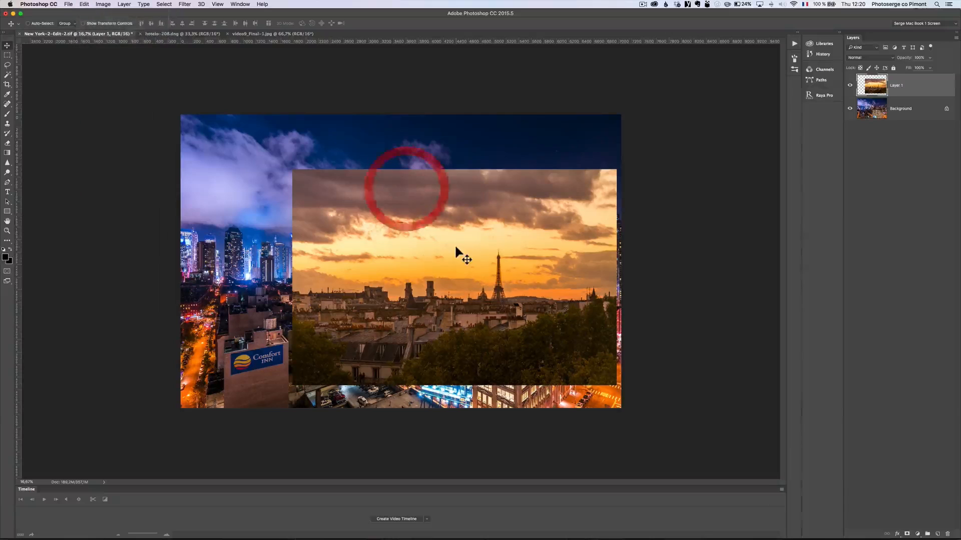
# Free Transform the sunset layer to about 24.5% and place it on the lit building's facade just above the billboard
pyautogui.press('super+t')
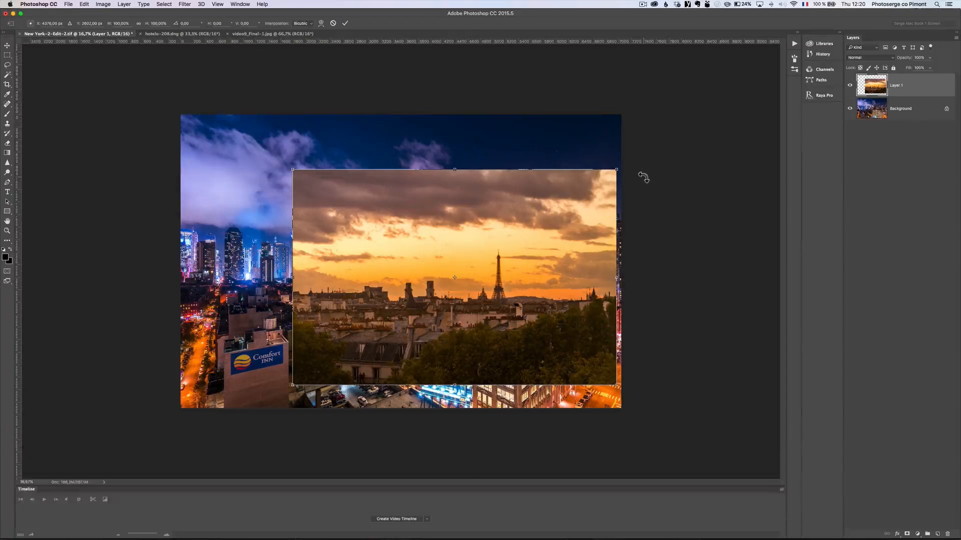
pyautogui.moveTo(616, 170); pyautogui.dragTo(500, 260)
pyautogui.moveTo(457, 280); pyautogui.dragTo(468, 334)
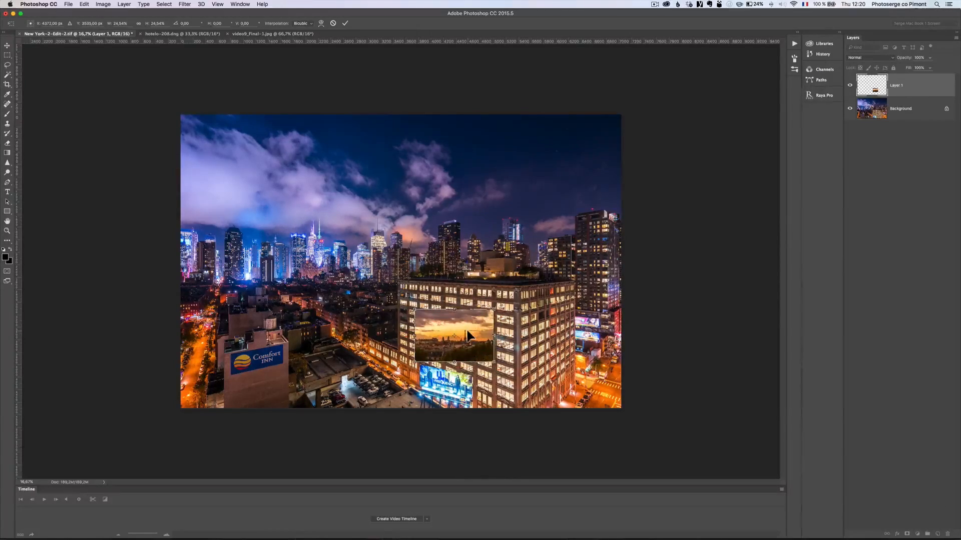
pyautogui.press('Return')
# Free Transform the sunset layer to about 65.7% and place it over the lit Frequency billboard
pyautogui.press('z')
pyautogui.moveTo(442, 392); pyautogui.dragTo(454, 357)
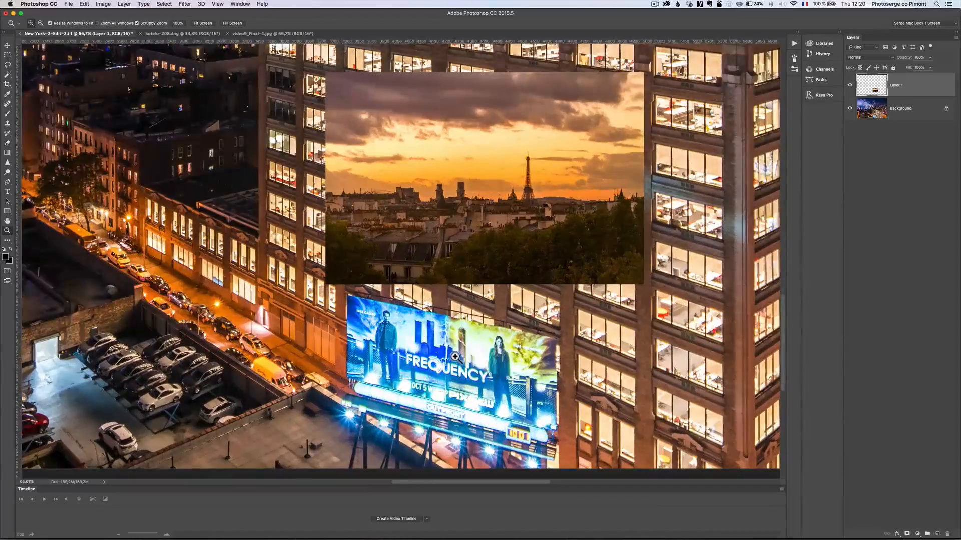
pyautogui.press('super+t')
pyautogui.moveTo(485, 140); pyautogui.dragTo(454, 283)
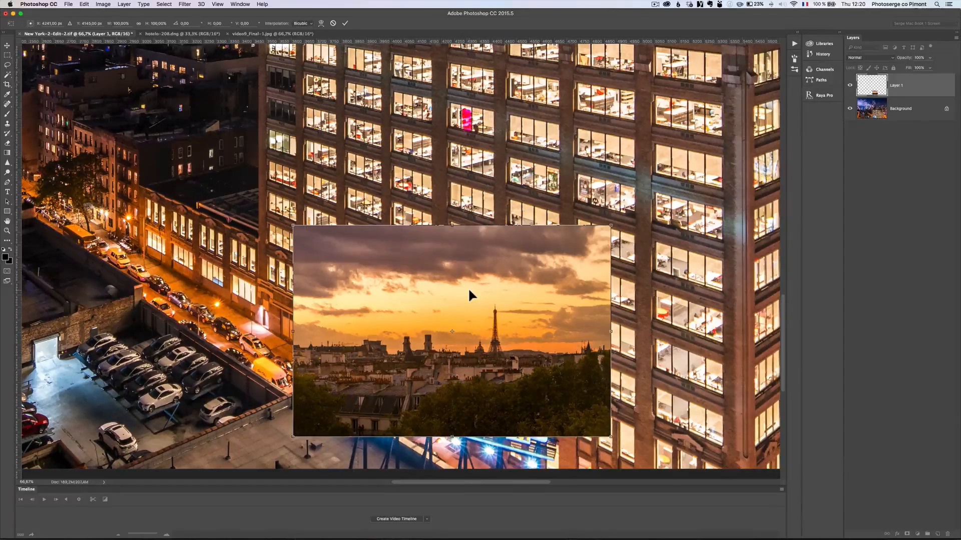
pyautogui.hotkey('alt', 'shift')
pyautogui.moveTo(611, 227); pyautogui.dragTo(556, 260)
pyautogui.moveTo(528, 293); pyautogui.dragTo(525, 332)
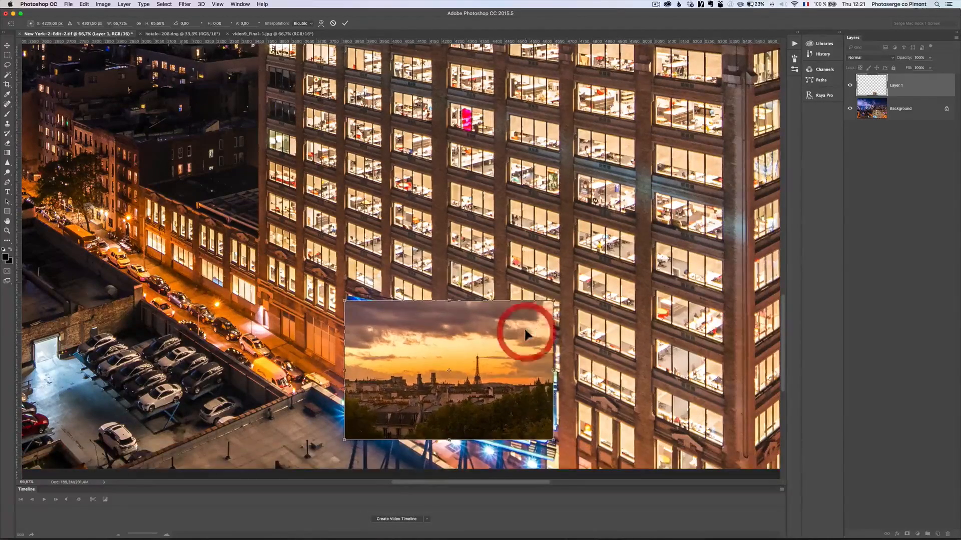
pyautogui.moveTo(433, 328); pyautogui.dragTo(468, 339)
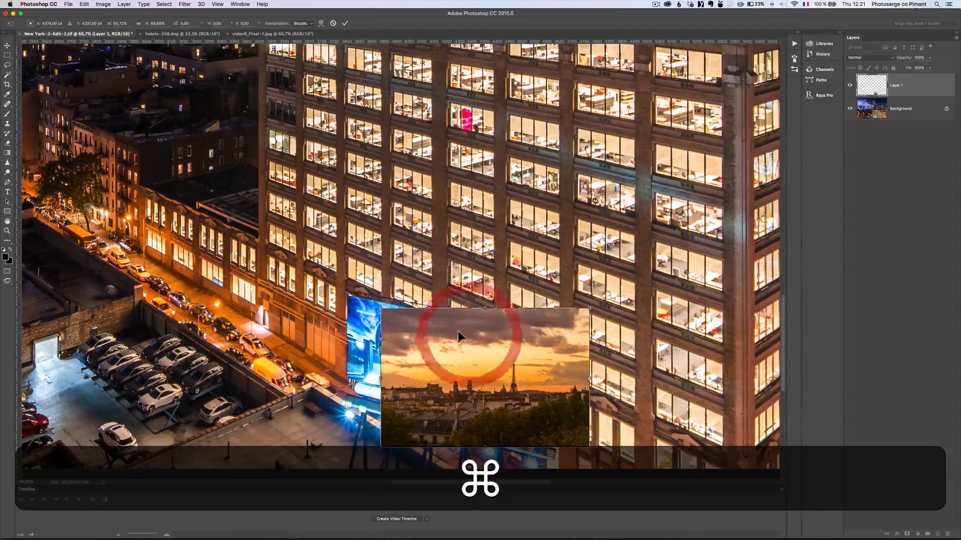
# Distort the sunset layer's four corners to fit the slanted face of the lit billboard and apply the transform
pyautogui.moveTo(382, 313); pyautogui.dragTo(350, 299)
pyautogui.moveTo(380, 446); pyautogui.dragTo(347, 379)
pyautogui.moveTo(590, 451); pyautogui.dragTo(556, 429)
pyautogui.moveTo(590, 308); pyautogui.dragTo(556, 339)
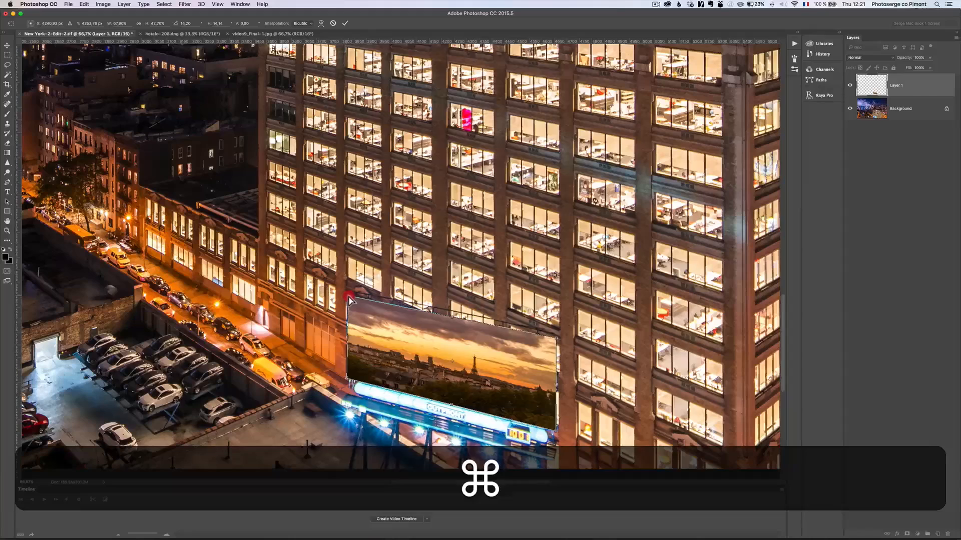
pyautogui.moveTo(349, 299); pyautogui.dragTo(348, 297)
pyautogui.press('Return')
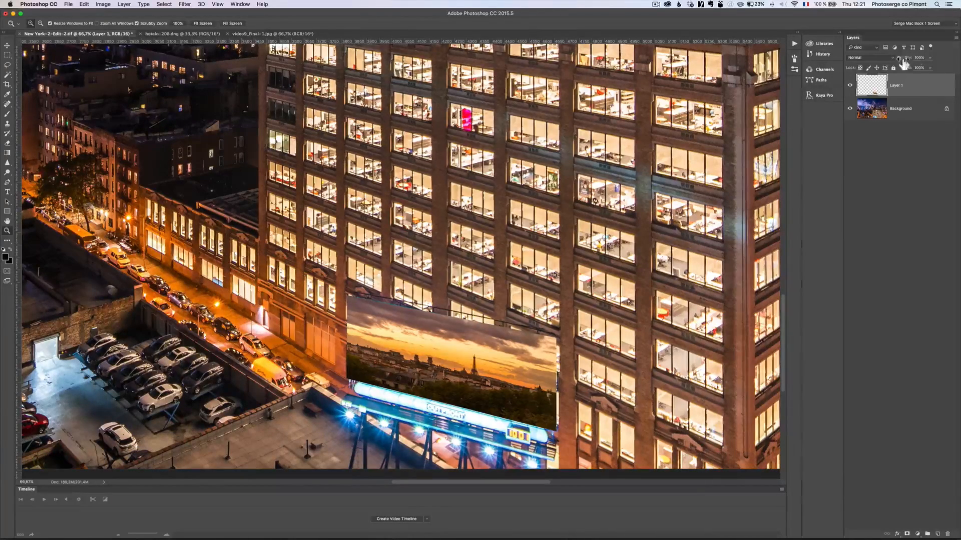
# Lower the sunset layer's opacity to 93% and stretch its width to about 101% to cover the billboard's right edge
pyautogui.moveTo(904, 59); pyautogui.dragTo(900, 61)
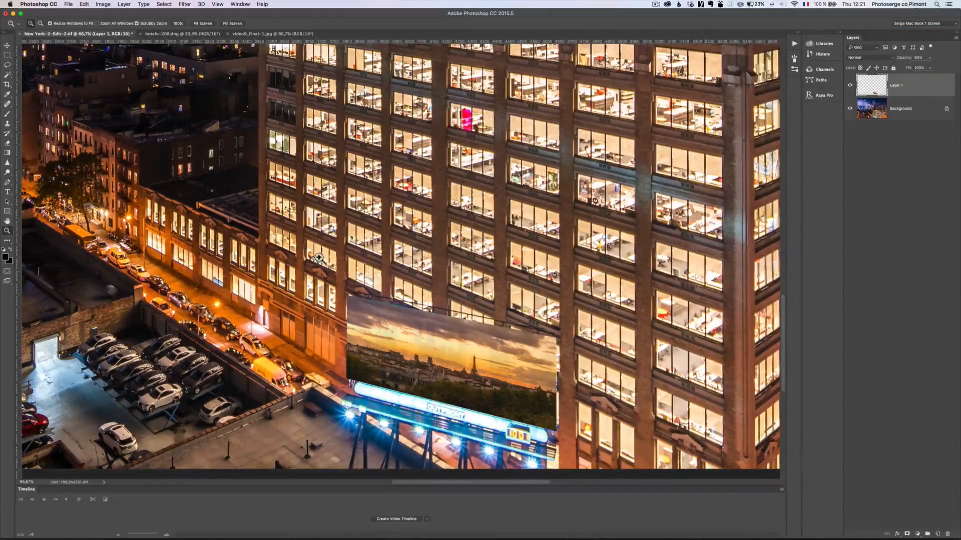
pyautogui.keyDown('alt'); pyautogui.click(364, 269); pyautogui.keyUp('alt')
pyautogui.keyDown('alt'); pyautogui.click(358, 257); pyautogui.keyUp('alt')
pyautogui.keyDown('alt'); pyautogui.click(347, 241); pyautogui.keyUp('alt')
pyautogui.keyDown('alt'); pyautogui.click(348, 240); pyautogui.keyUp('alt')
pyautogui.click(456, 380)
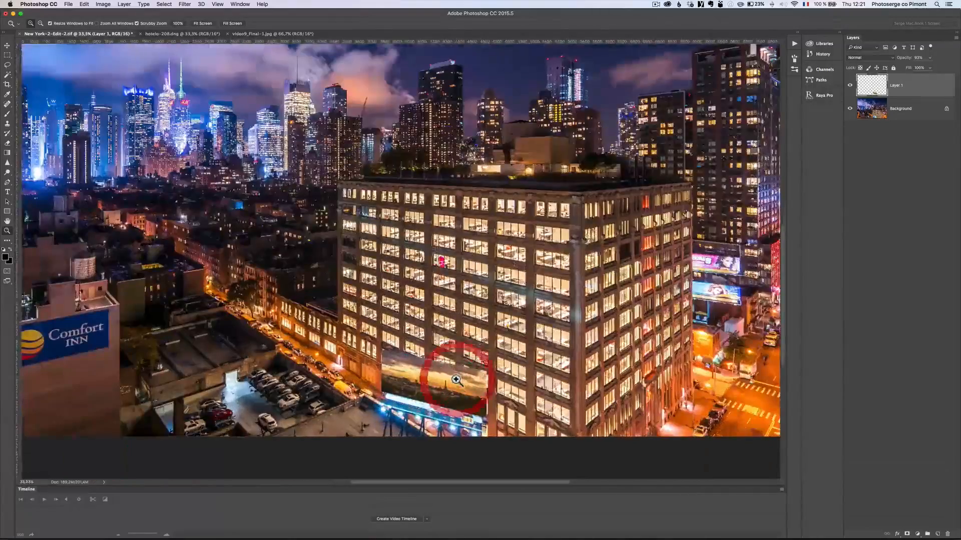
pyautogui.press('super+t')
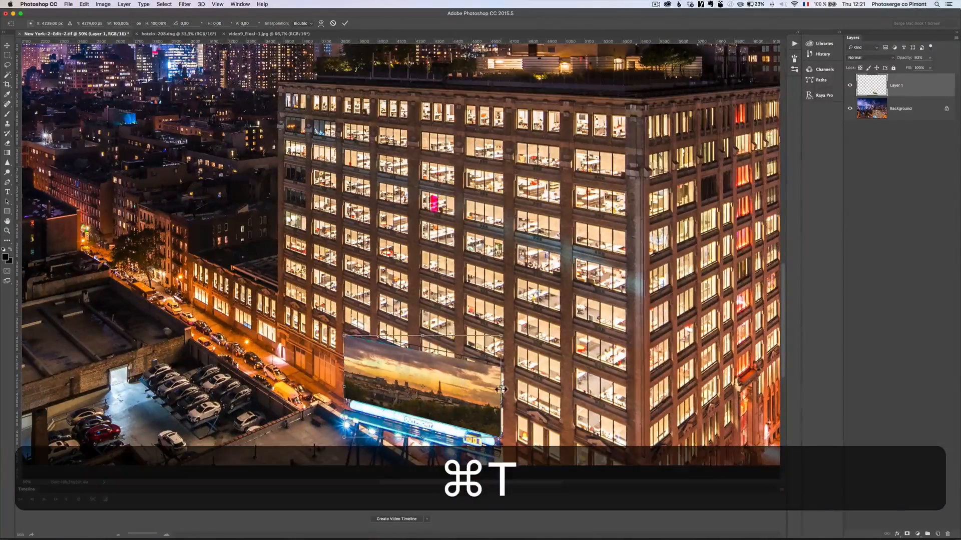
pyautogui.moveTo(500, 389); pyautogui.dragTo(503, 386)
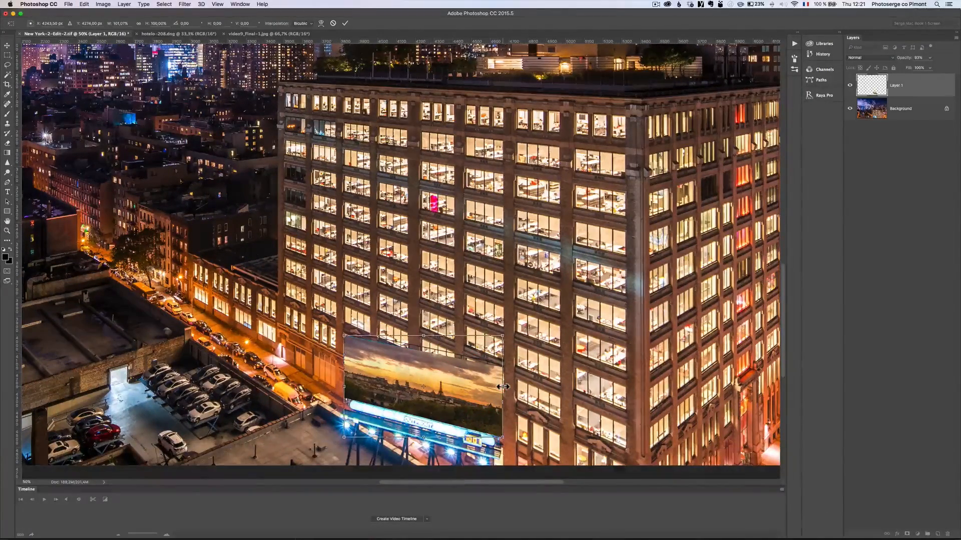
pyautogui.press('Return')
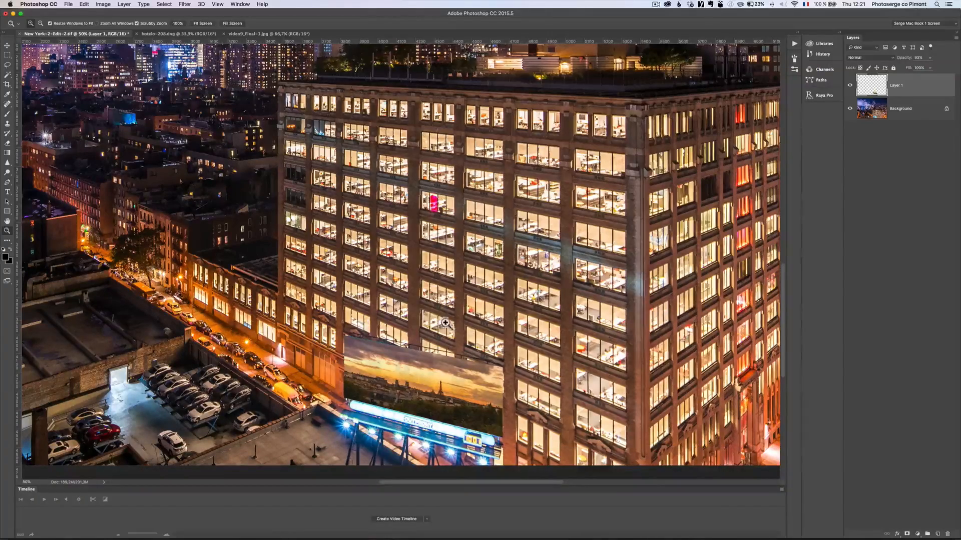
pyautogui.keyDown('alt'); pyautogui.click(422, 320); pyautogui.keyUp('alt')
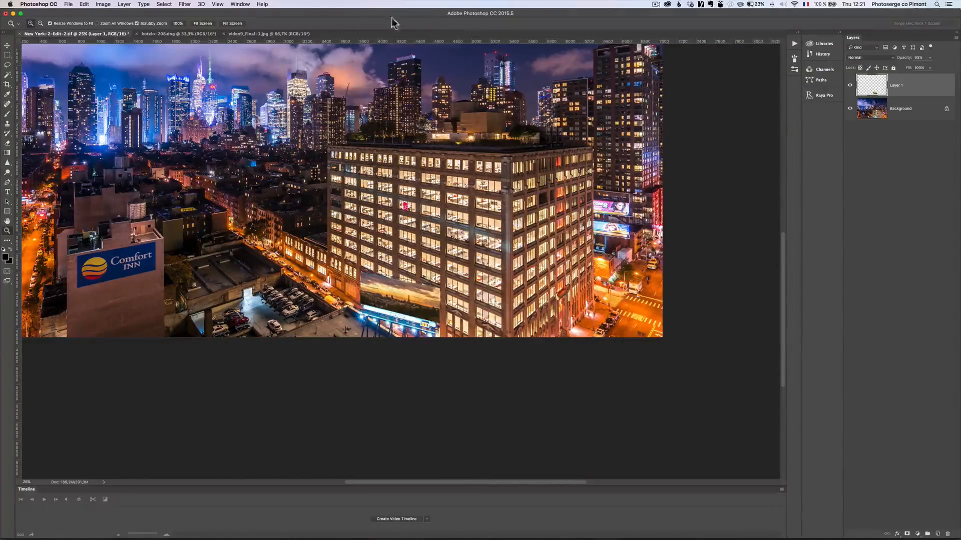
# Bring the black-and-white bridge photo from video9_Final-1.jpg into the New York-2-Edit-2.tif document with the Move tool
pyautogui.click(245, 34)
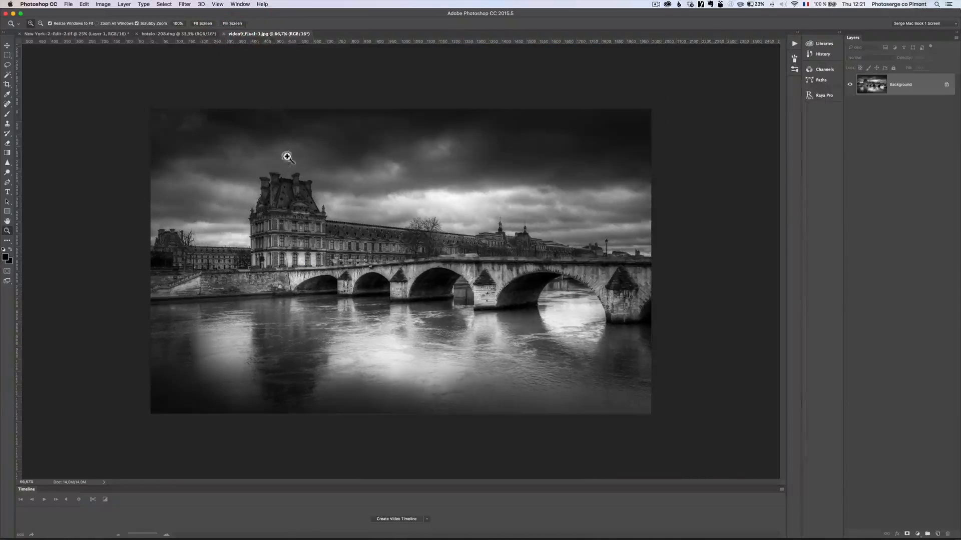
pyautogui.press('v')
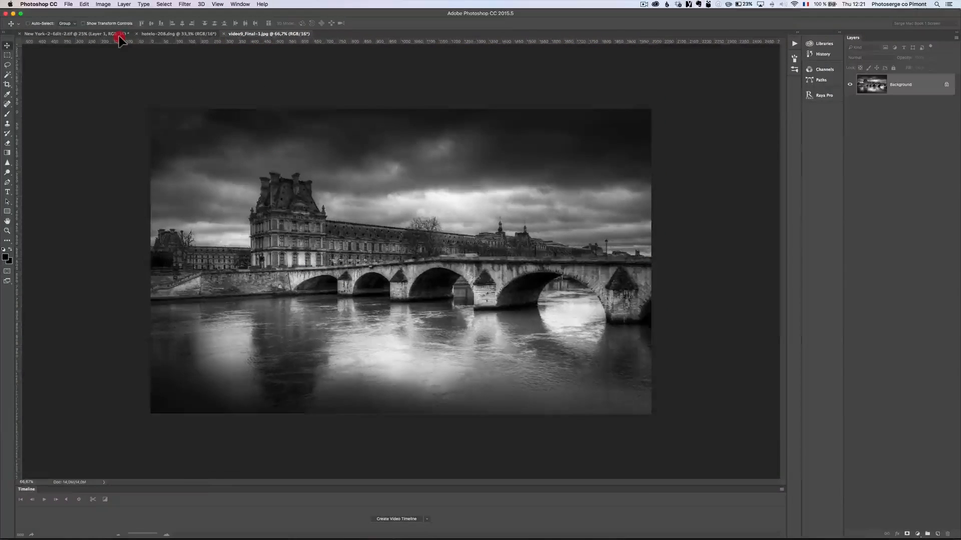
pyautogui.click(118, 35)
pyautogui.moveTo(141, 90); pyautogui.dragTo(335, 227)
# Free Transform the bridge layer to about 39.9% and place it over the Comfort Inn sign on the brick wall
pyautogui.press('z')
pyautogui.click(140, 376)
pyautogui.click(140, 376)
pyautogui.press('space')
pyautogui.press('super+t')
pyautogui.press('alt+shift+super+t')
pyautogui.moveTo(619, 100); pyautogui.dragTo(480, 212)
pyautogui.moveTo(368, 261); pyautogui.dragTo(319, 328)
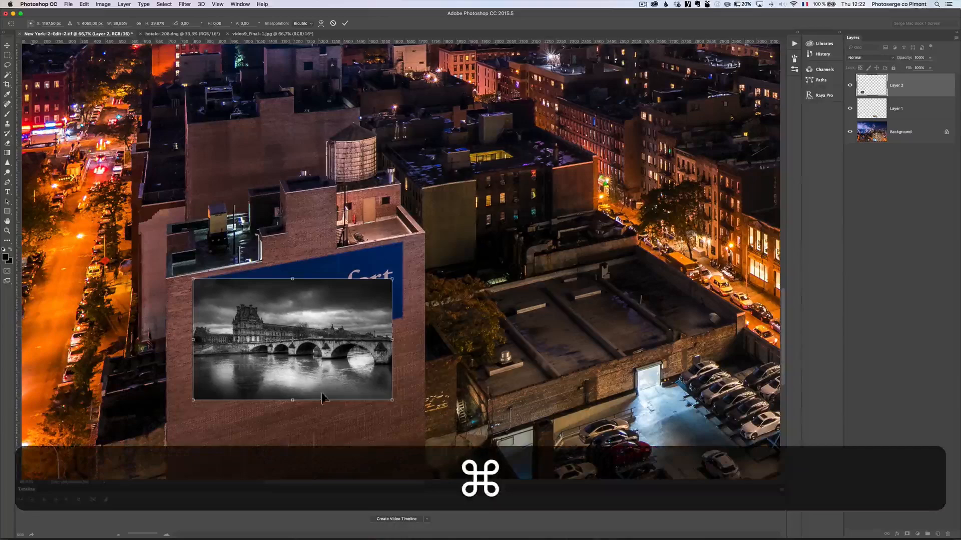
# Distort the bridge layer's corners to match the Comfort Inn sign's perspective and apply the transform
pyautogui.moveTo(393, 281); pyautogui.dragTo(401, 243)
pyautogui.moveTo(392, 400); pyautogui.dragTo(401, 317)
pyautogui.moveTo(192, 400); pyautogui.dragTo(193, 376)
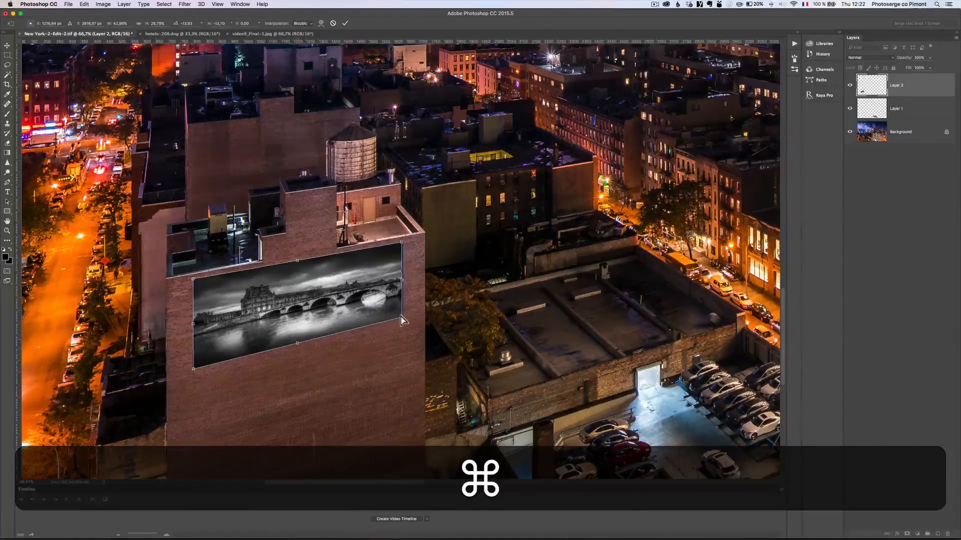
pyautogui.moveTo(402, 320); pyautogui.dragTo(402, 316)
pyautogui.moveTo(403, 243); pyautogui.dragTo(404, 244)
pyautogui.press('super+Return')
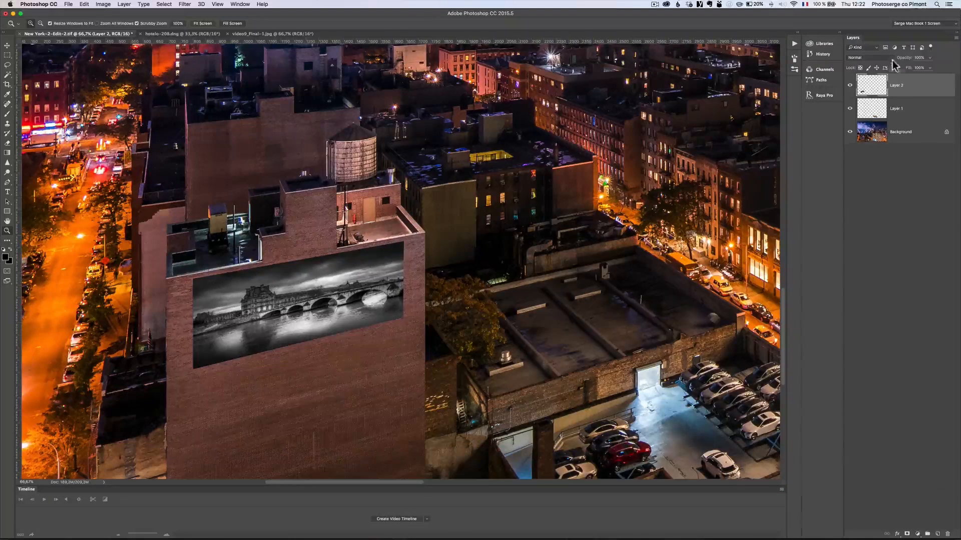
# Lower the bridge layer's opacity to about 96% and compare the whole composite with that layer hidden and shown
pyautogui.moveTo(906, 61); pyautogui.dragTo(904, 63)
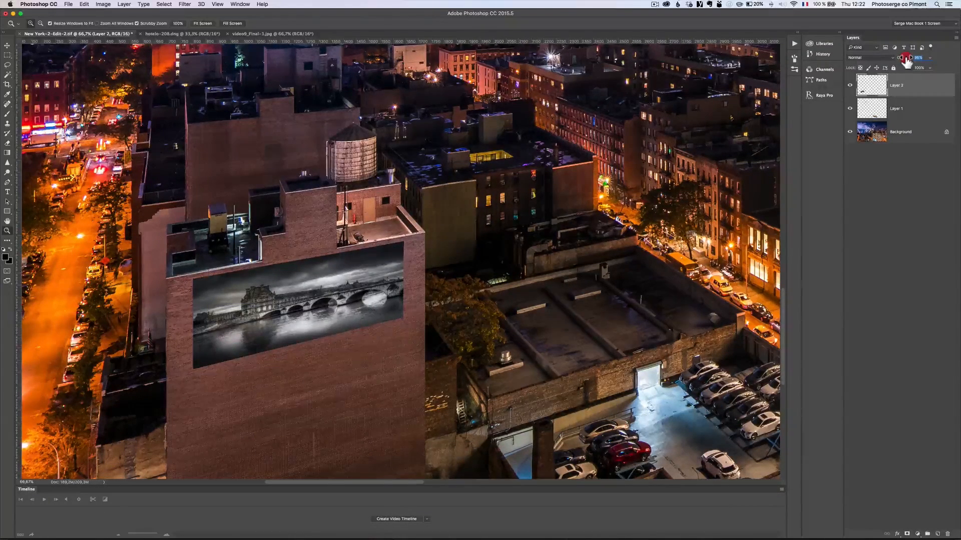
pyautogui.press('z')
pyautogui.keyDown('alt'); pyautogui.click(477, 278); pyautogui.keyUp('alt')
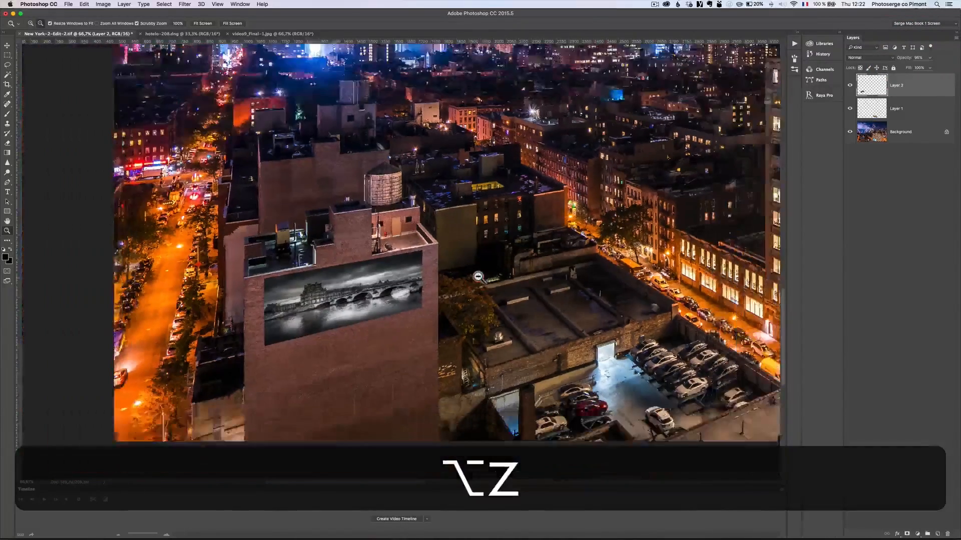
pyautogui.keyDown('alt'); pyautogui.click(477, 277); pyautogui.keyUp('alt')
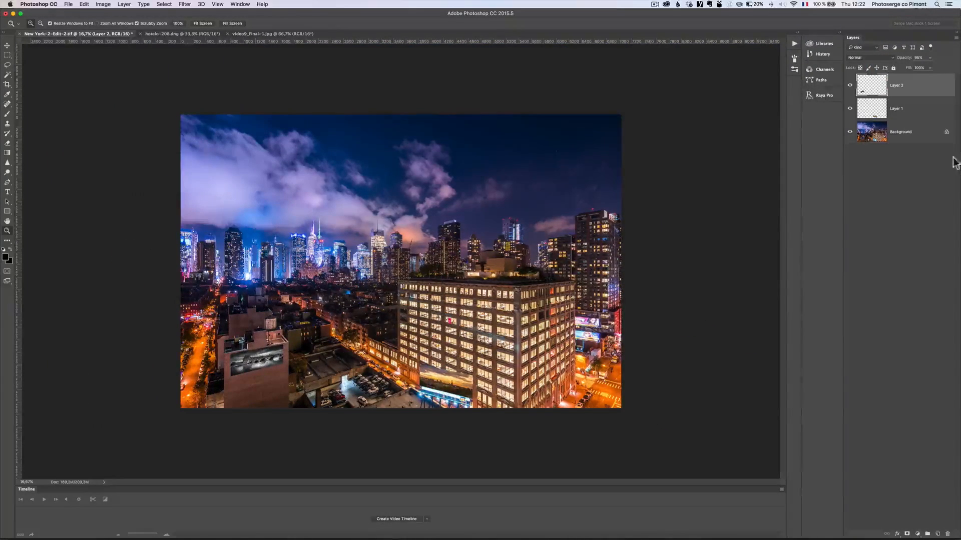
pyautogui.click(850, 86)
pyautogui.click(850, 86)
# Duplicate the Background layer and Free Transform the copy to about 21.3% over the Comfort Inn building
pyautogui.click(890, 135)
pyautogui.press('super+j')
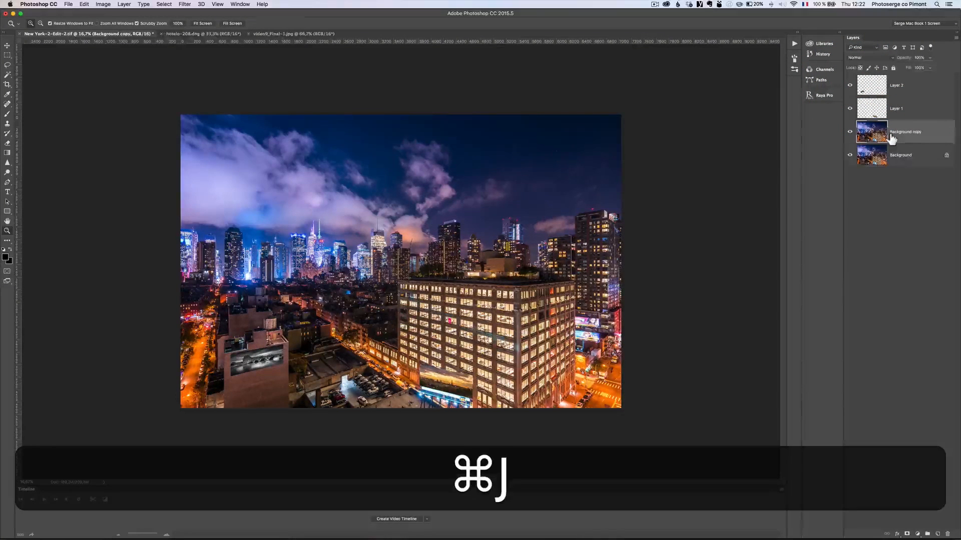
pyautogui.press('super+t')
pyautogui.press('alt+shift+super+t')
pyautogui.moveTo(621, 116); pyautogui.dragTo(298, 356)
pyautogui.press('Return')
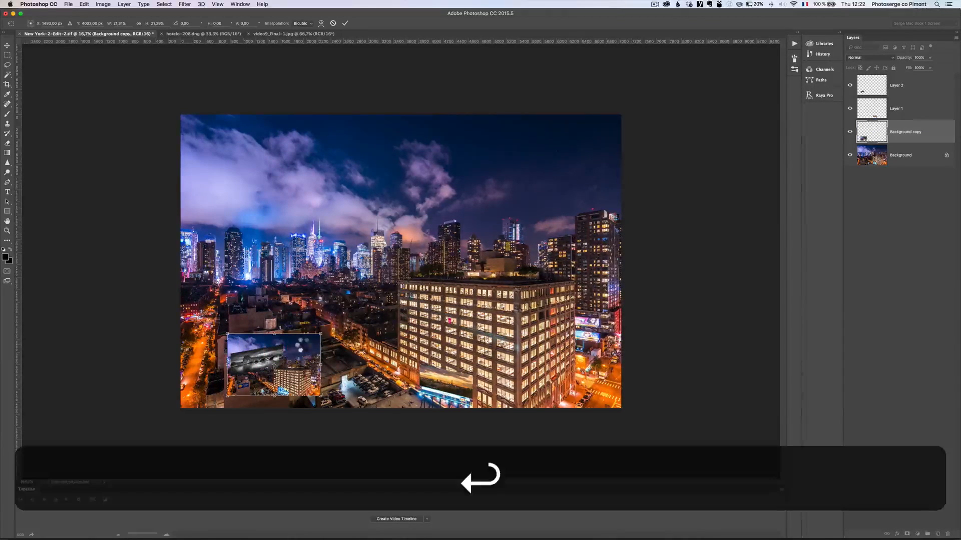
# Hide the bridge layer, then scale the Background copy to about 41.7% and place it on the Comfort Inn sign
pyautogui.click(850, 86)
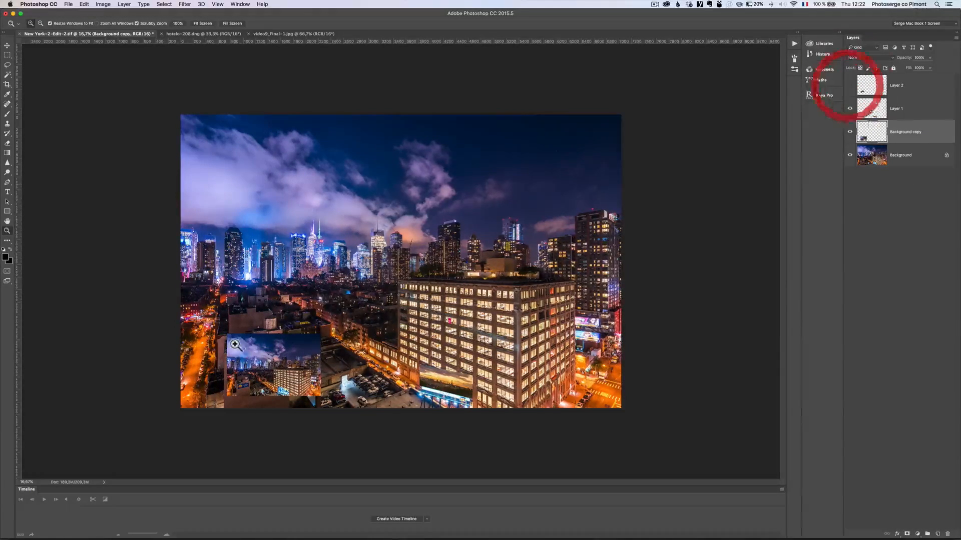
pyautogui.click(247, 347)
pyautogui.press('super+t')
pyautogui.moveTo(388, 313); pyautogui.dragTo(254, 371)
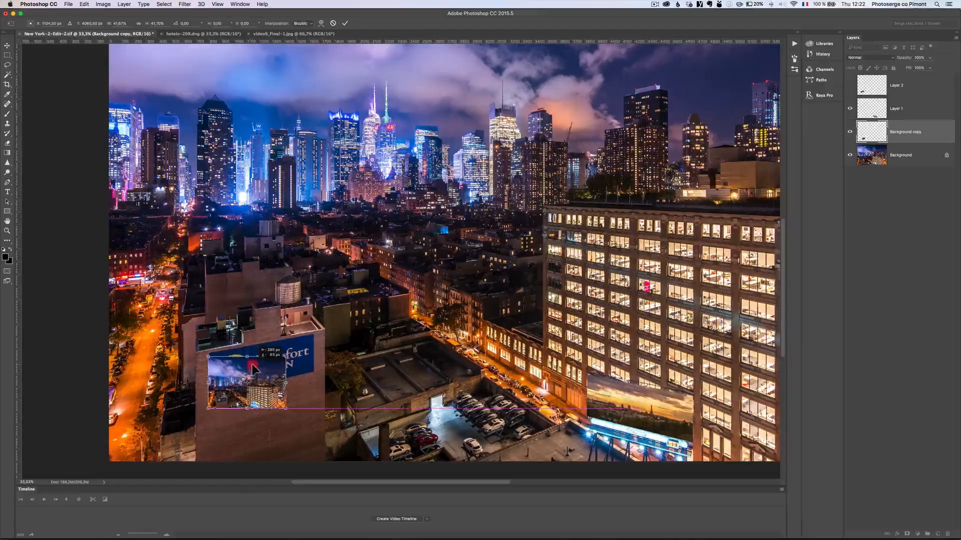
# Distort the Background copy's corners to cover the Comfort Inn sign in perspective and apply the transform
pyautogui.moveTo(209, 415); pyautogui.dragTo(220, 397)
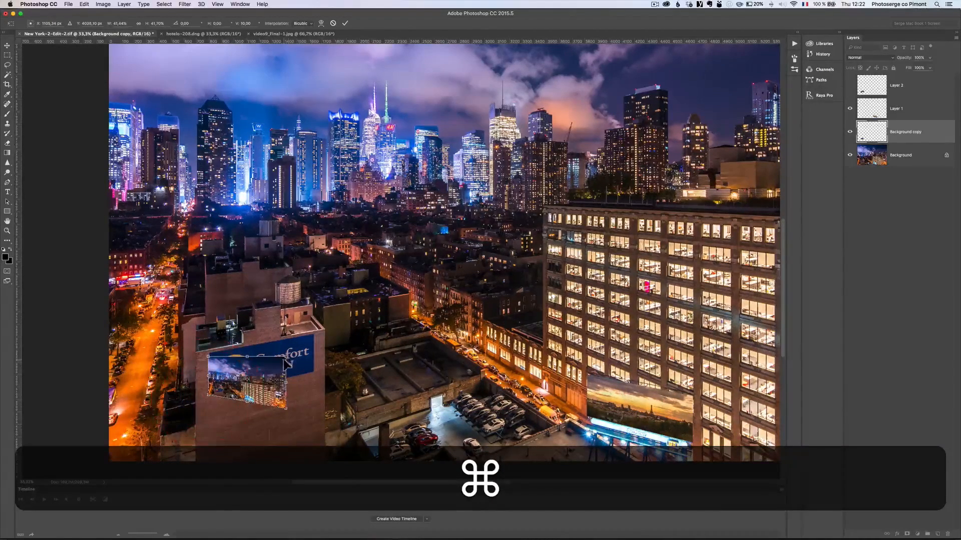
pyautogui.moveTo(290, 359); pyautogui.dragTo(316, 336)
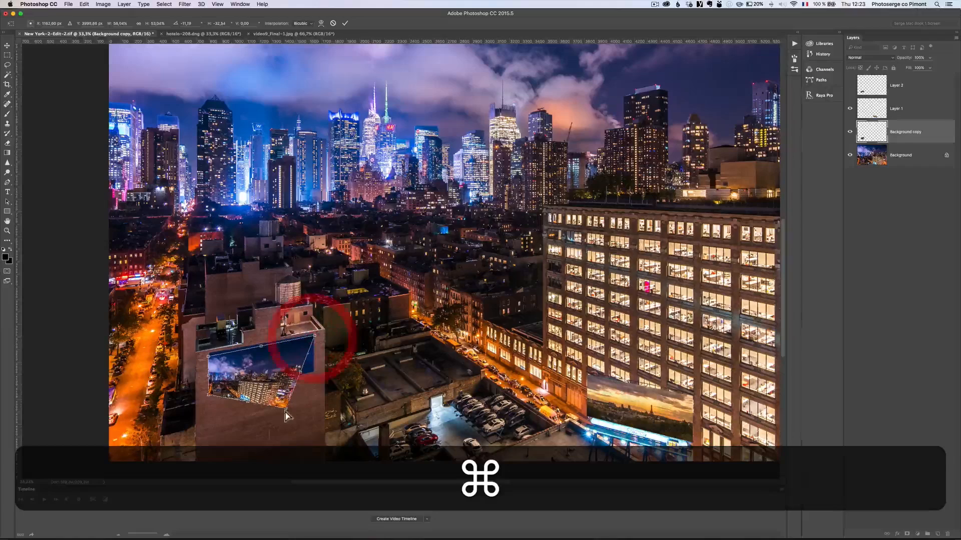
pyautogui.moveTo(286, 411); pyautogui.dragTo(315, 374)
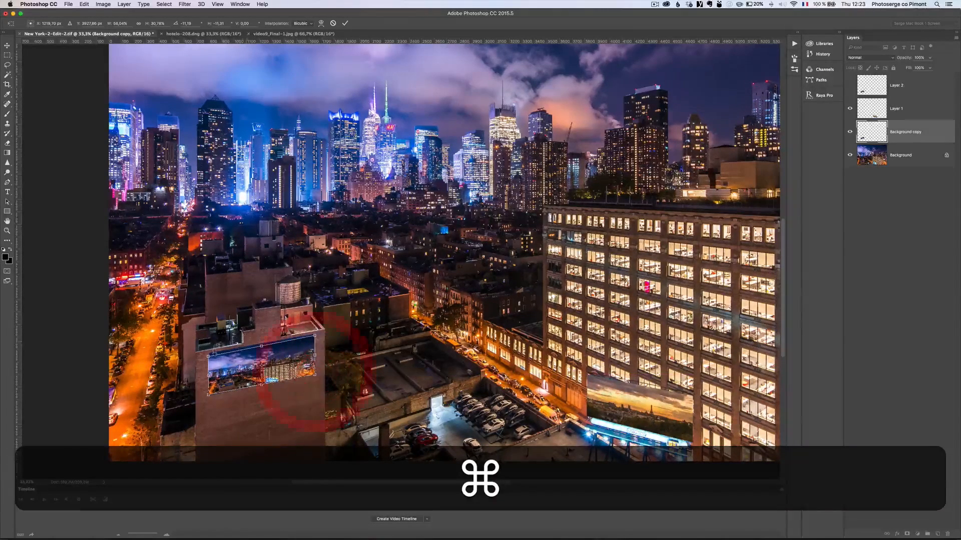
pyautogui.moveTo(208, 356); pyautogui.dragTo(209, 357)
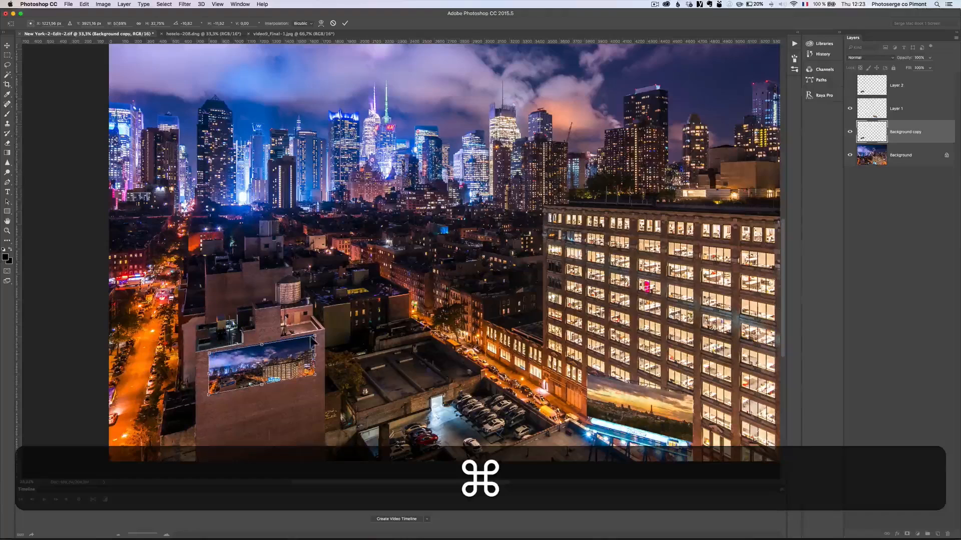
pyautogui.moveTo(316, 339); pyautogui.dragTo(315, 339)
pyautogui.press('super+Return')
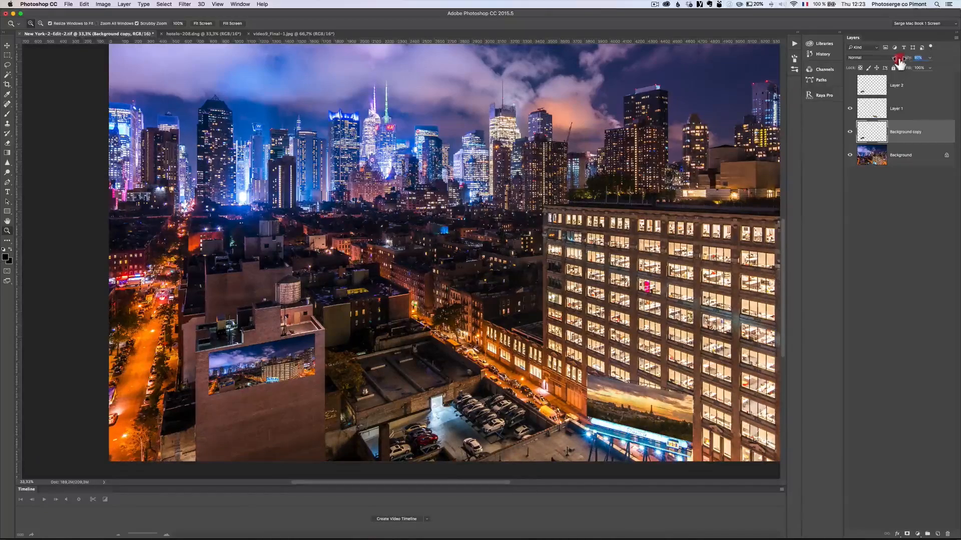
# Lower the Background copy's opacity to 84% and review the whole composite
pyautogui.moveTo(899, 61); pyautogui.dragTo(896, 59)
pyautogui.press('z')
pyautogui.keyDown('alt'); pyautogui.click(488, 278); pyautogui.keyUp('alt')
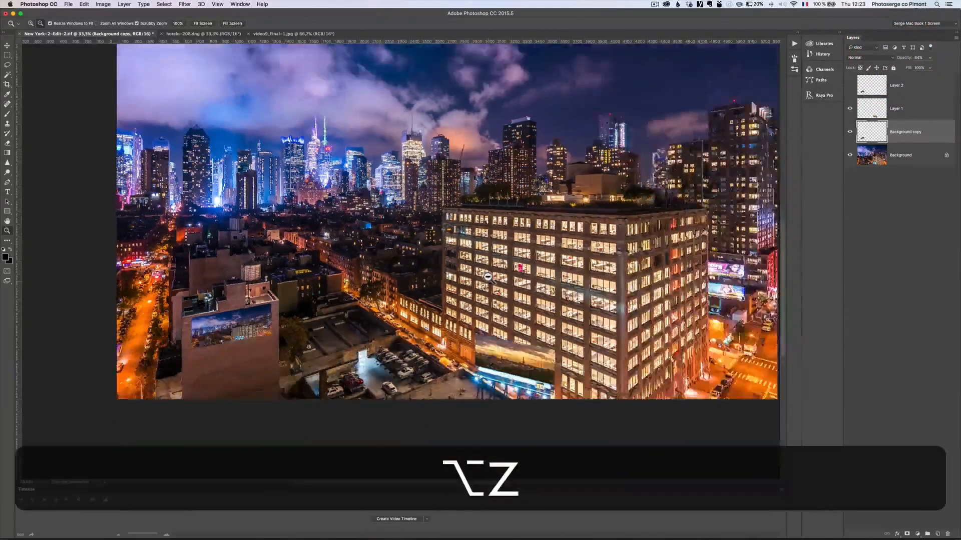
pyautogui.keyDown('alt'); pyautogui.click(488, 278); pyautogui.keyUp('alt')
pyautogui.keyDown('alt'); pyautogui.click(488, 278); pyautogui.keyUp('alt')
pyautogui.click(488, 278)
pyautogui.click(487, 276)
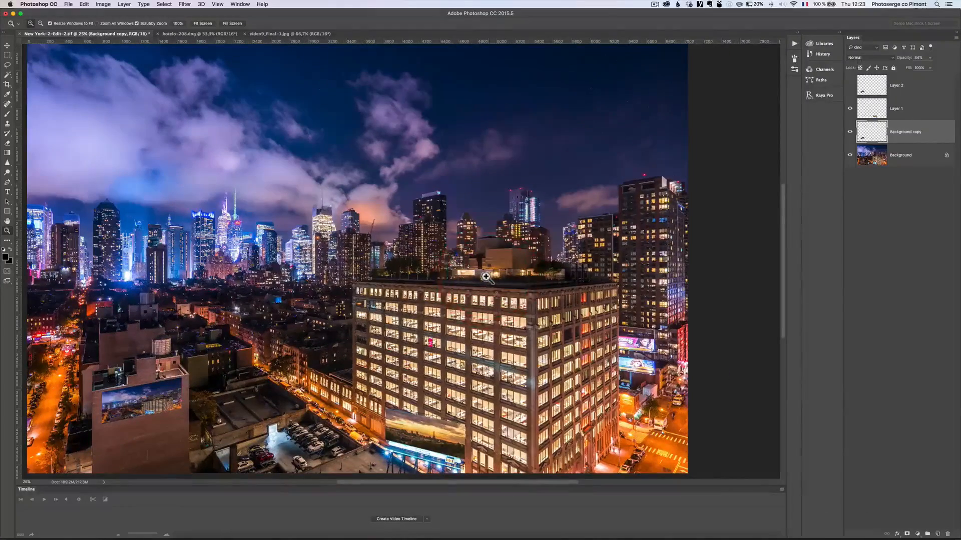
# Switch to Lightroom, return to the New York foliage oct 2016 folder, hide the left-hand panels and select New York-3.dng Copy 1
pyautogui.press('super+Tab')
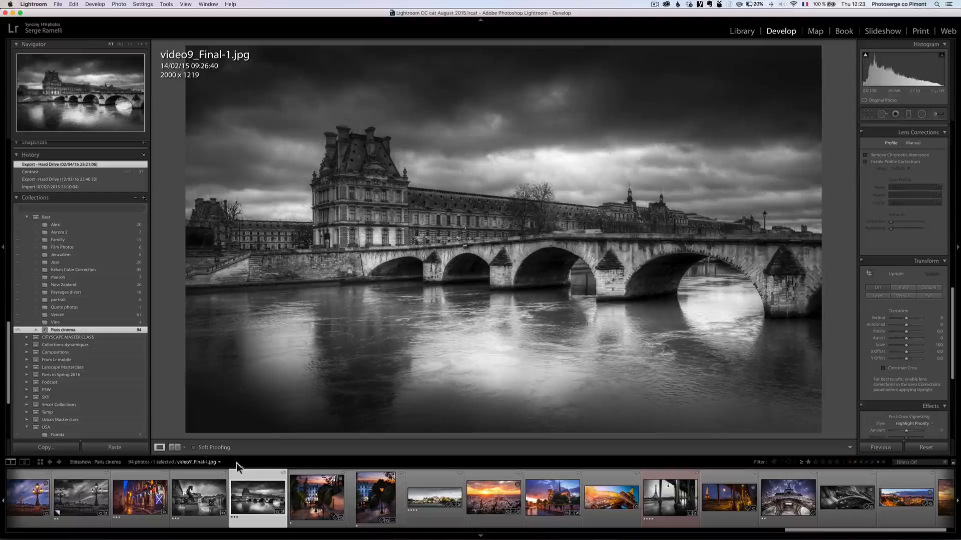
pyautogui.click(187, 462)
pyautogui.click(201, 462)
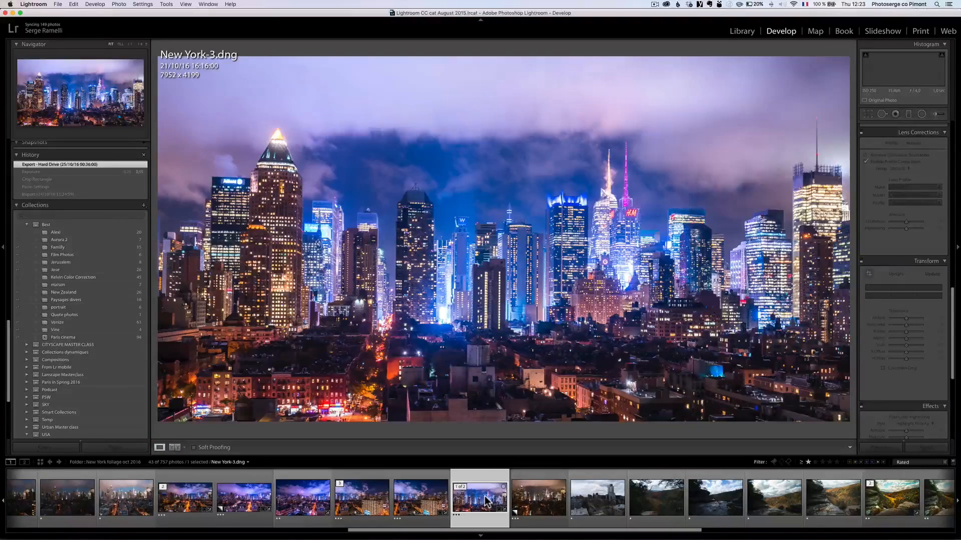
pyautogui.click(4, 247)
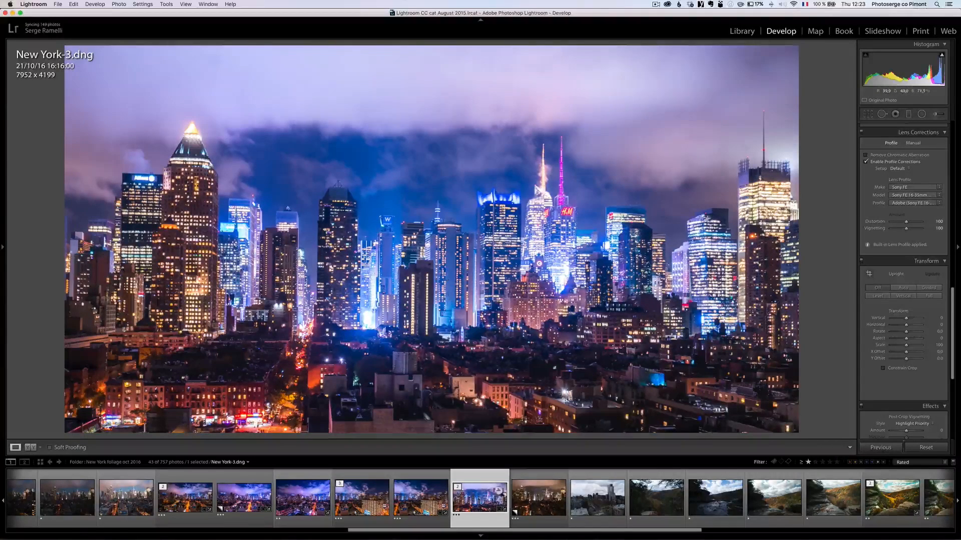
pyautogui.click(549, 506)
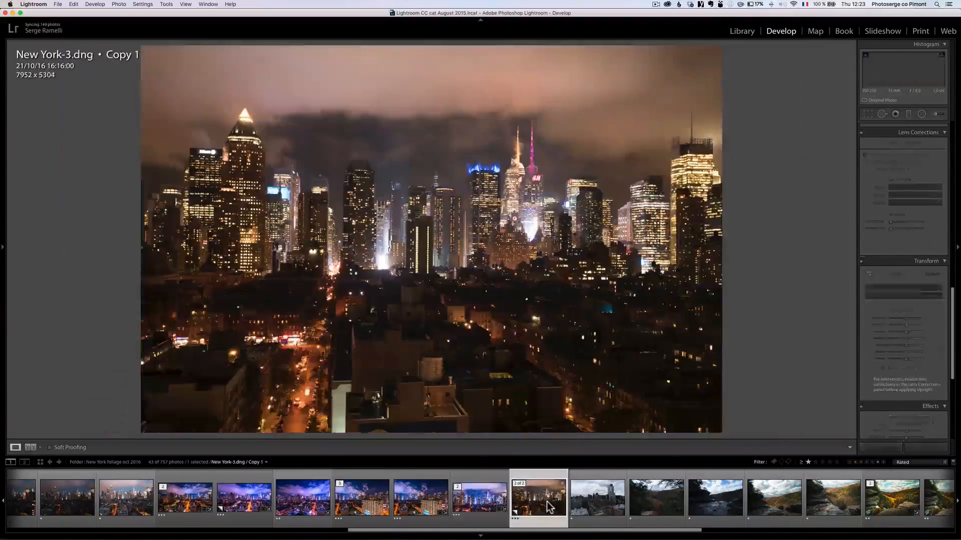
# Paste the copied develop settings onto New York-3.dng Copy 1 and turn off its Upright perspective correction
pyautogui.press('super+v')
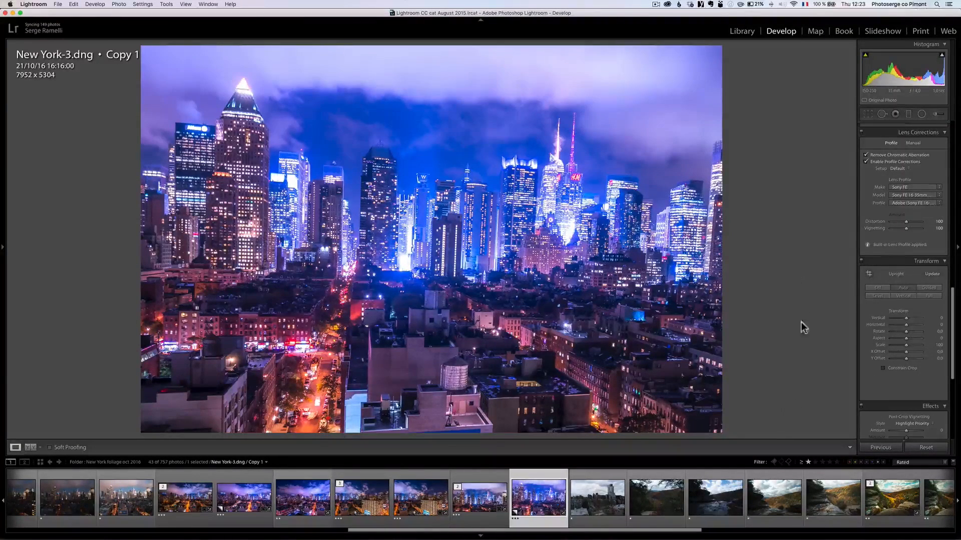
pyautogui.click(867, 114)
pyautogui.click(920, 185)
pyautogui.scroll(-1, 913, 256)
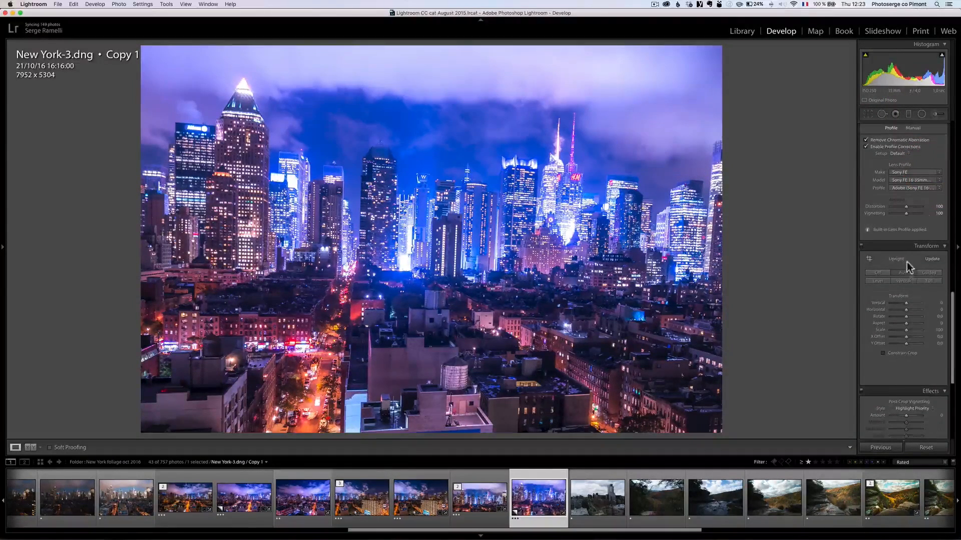
pyautogui.click(869, 275)
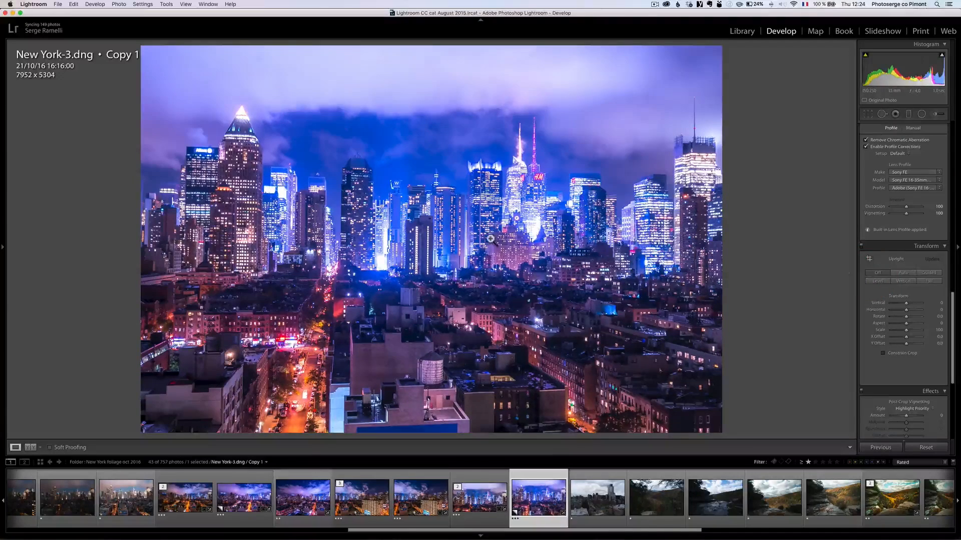
# Crop away the lower rooftops to leave a wider skyline frame of about 7952 x 3890 pixels
pyautogui.click(866, 114)
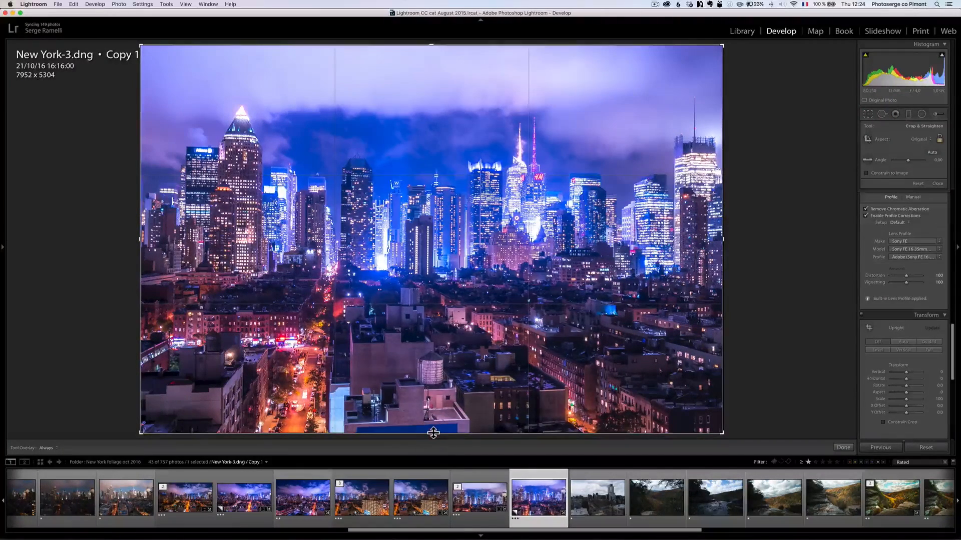
pyautogui.moveTo(434, 434); pyautogui.dragTo(435, 382)
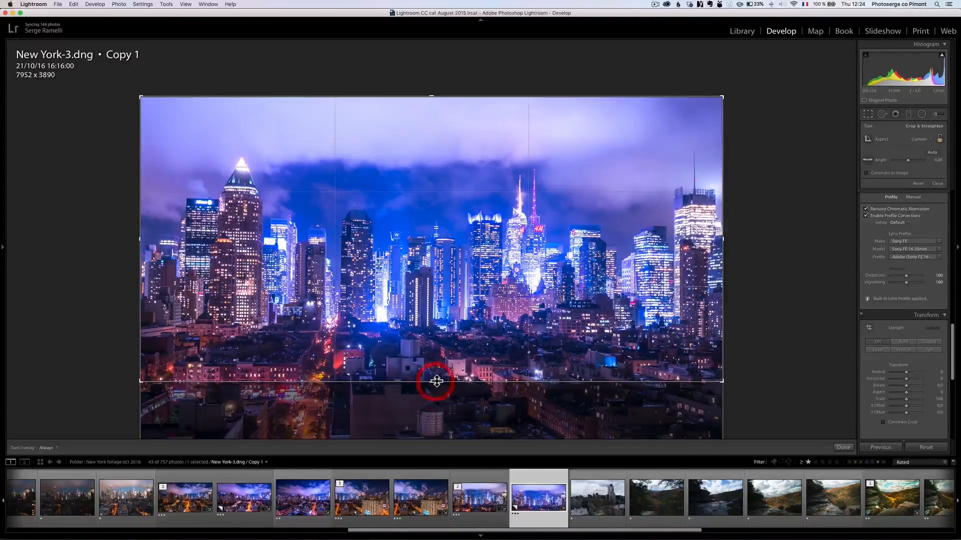
pyautogui.press('Return')
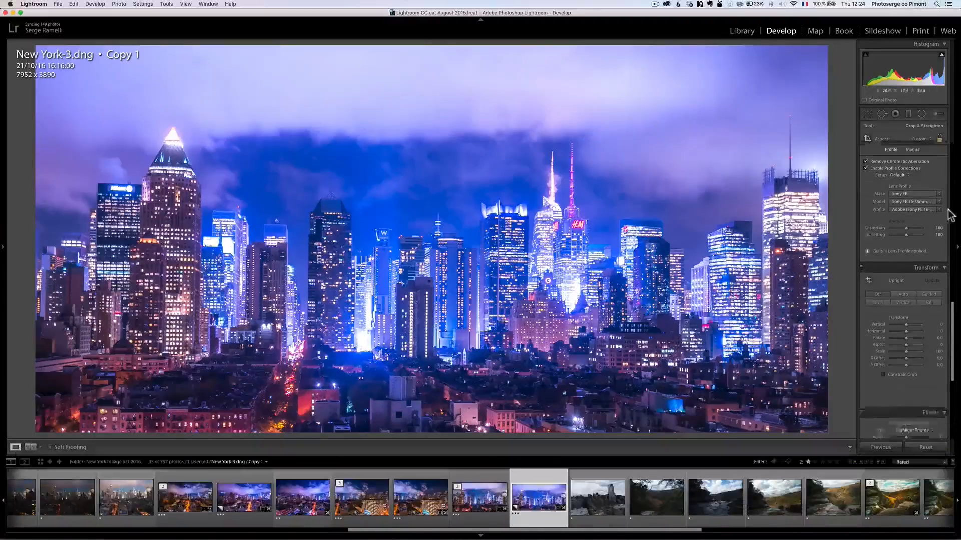
# Set the photo's overall Exposure to -0.90
pyautogui.scroll(5, 908, 193)
pyautogui.scroll(5, 907, 190)
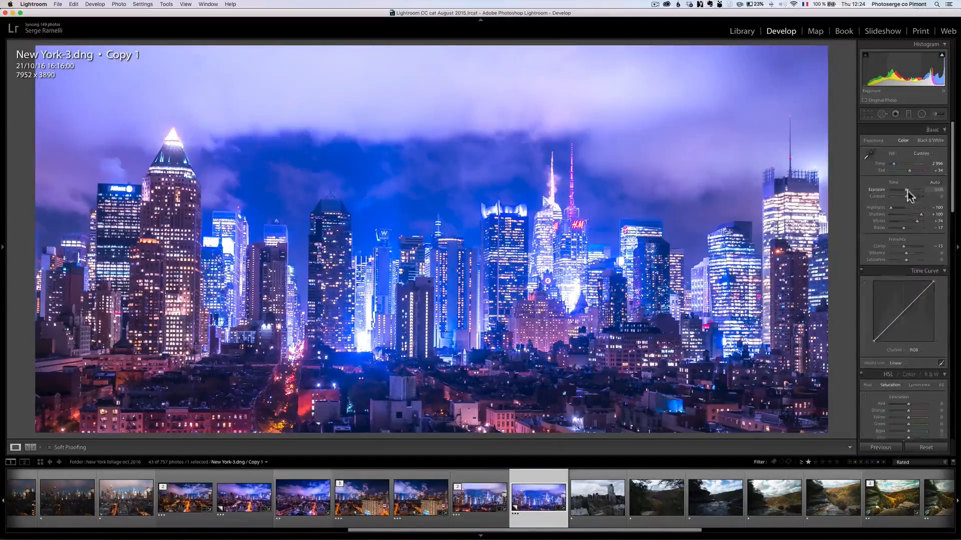
pyautogui.click(907, 189)
pyautogui.moveTo(905, 186); pyautogui.dragTo(903, 187)
pyautogui.click(904, 187)
# Paint a warm, brightening adjustment brush over the lit avenue and the foreground rooftops, then slightly reduce the brush's exposure
pyautogui.click(935, 113)
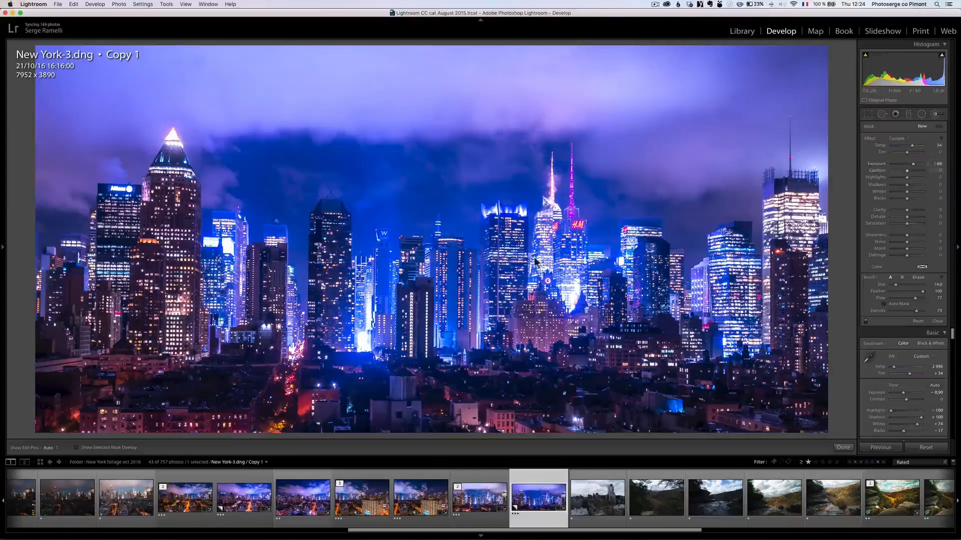
pyautogui.press('h')
pyautogui.moveTo(295, 350); pyautogui.dragTo(284, 410)
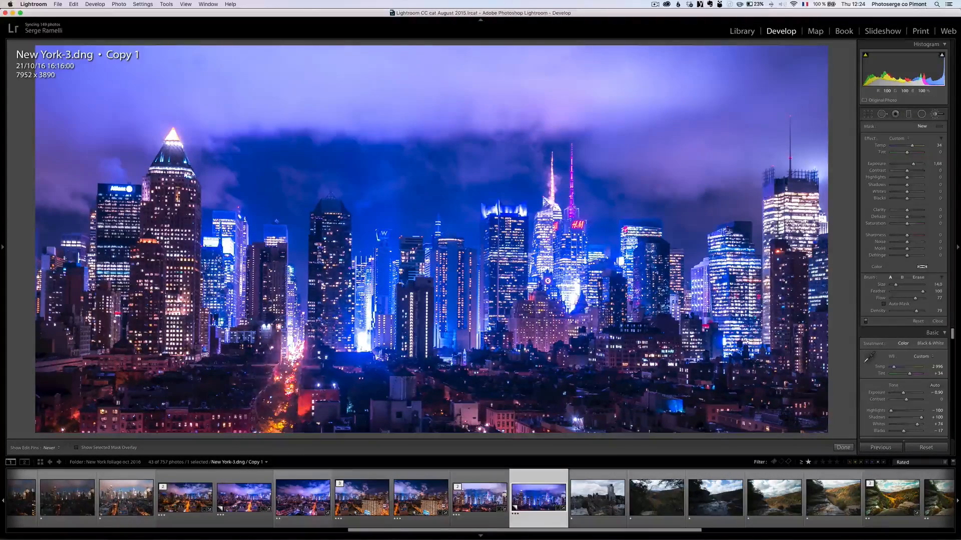
pyautogui.moveTo(442, 388); pyautogui.dragTo(513, 441)
pyautogui.press('h')
pyautogui.moveTo(613, 390)
pyautogui.mouseDown()
pyautogui.moveTo(710, 415)
pyautogui.moveTo(741, 440)
pyautogui.mouseUp()
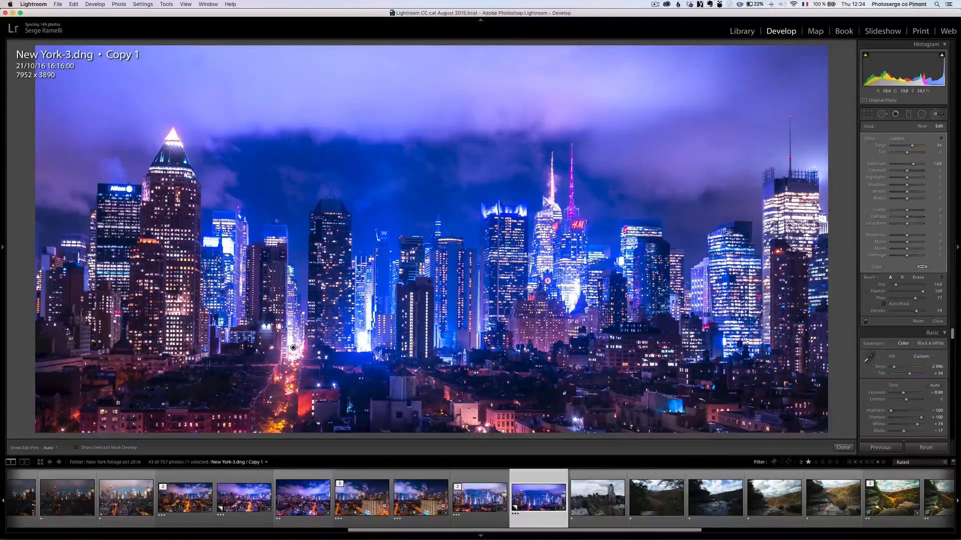
pyautogui.moveTo(54, 383); pyautogui.dragTo(165, 372)
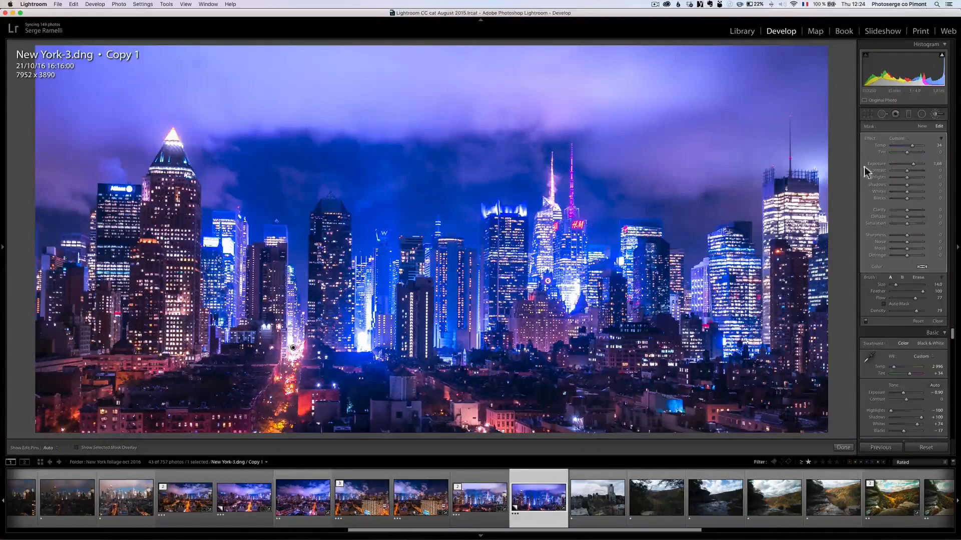
pyautogui.moveTo(914, 166); pyautogui.dragTo(912, 167)
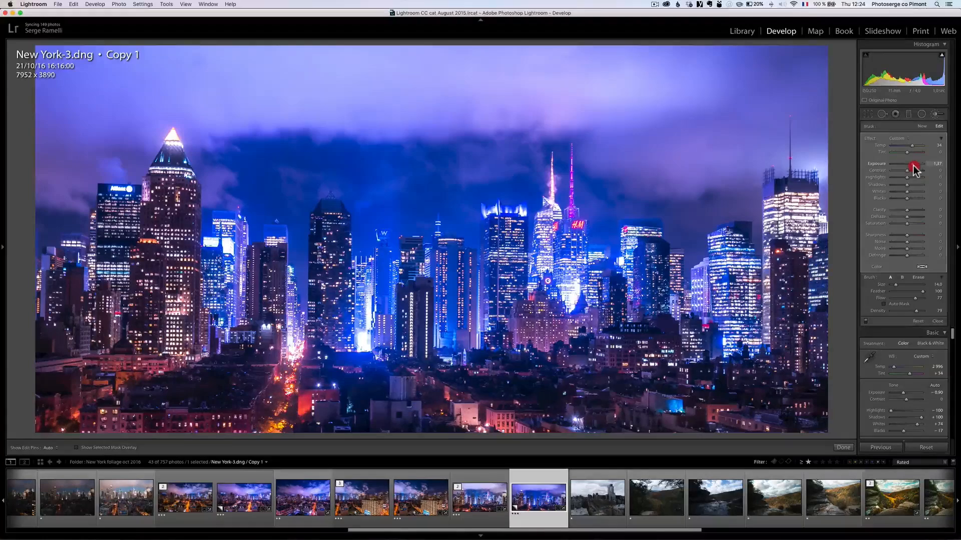
# Add a new adjustment brush with flow 47, density 49, Temp 0 and exposure 1.68, and brighten the clouds above the skyline
pyautogui.click(922, 126)
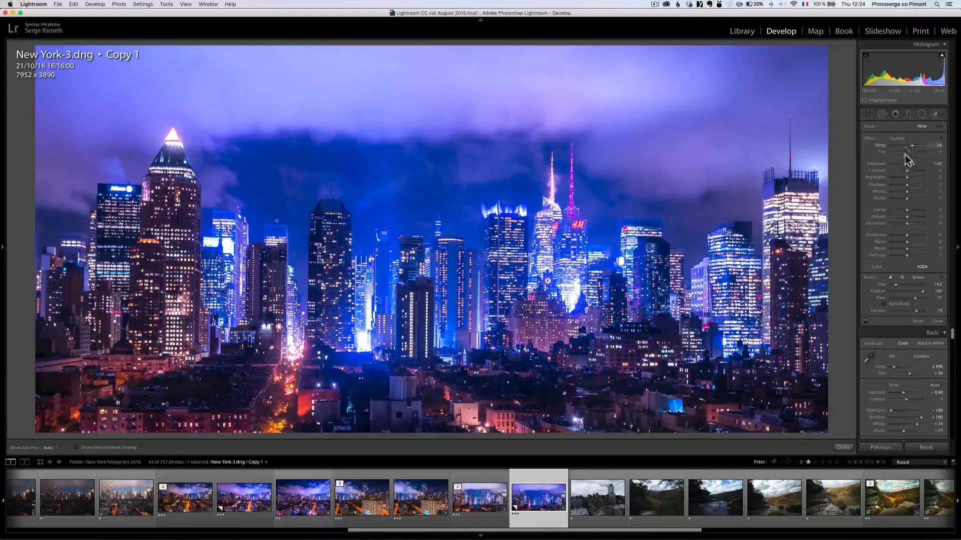
pyautogui.scroll(5, 585, 136)
pyautogui.moveTo(915, 298); pyautogui.dragTo(903, 311)
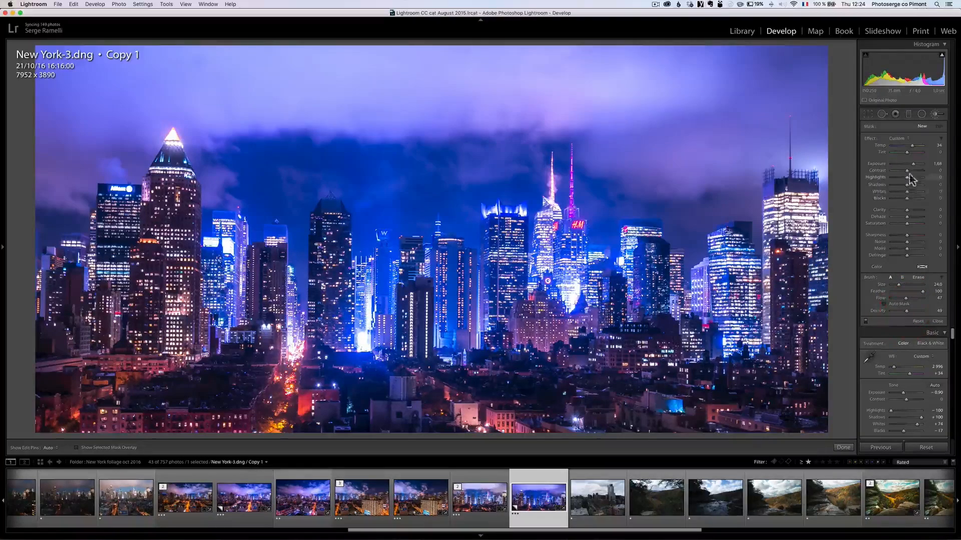
pyautogui.doubleClick(911, 149)
pyautogui.moveTo(753, 135)
pyautogui.mouseDown()
pyautogui.moveTo(685, 143)
pyautogui.moveTo(656, 120)
pyautogui.moveTo(451, 99)
pyautogui.moveTo(138, 100)
pyautogui.moveTo(80, 127)
pyautogui.moveTo(245, 120)
pyautogui.moveTo(753, 135)
pyautogui.mouseUp()
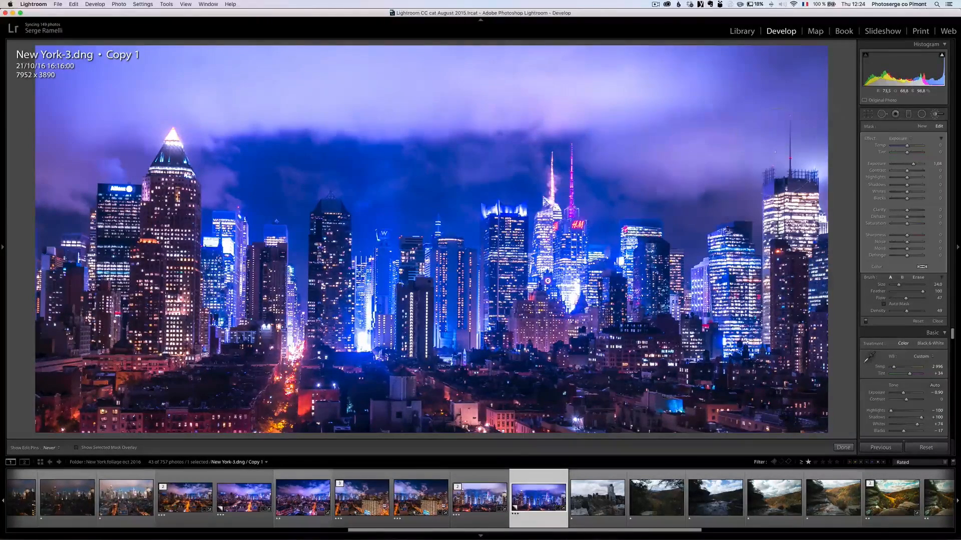
pyautogui.click(843, 448)
# Examine the skyline's sharpening and noise up close, then view the other edited New York photos, including untitled-250.dng
pyautogui.moveTo(952, 215); pyautogui.dragTo(958, 310)
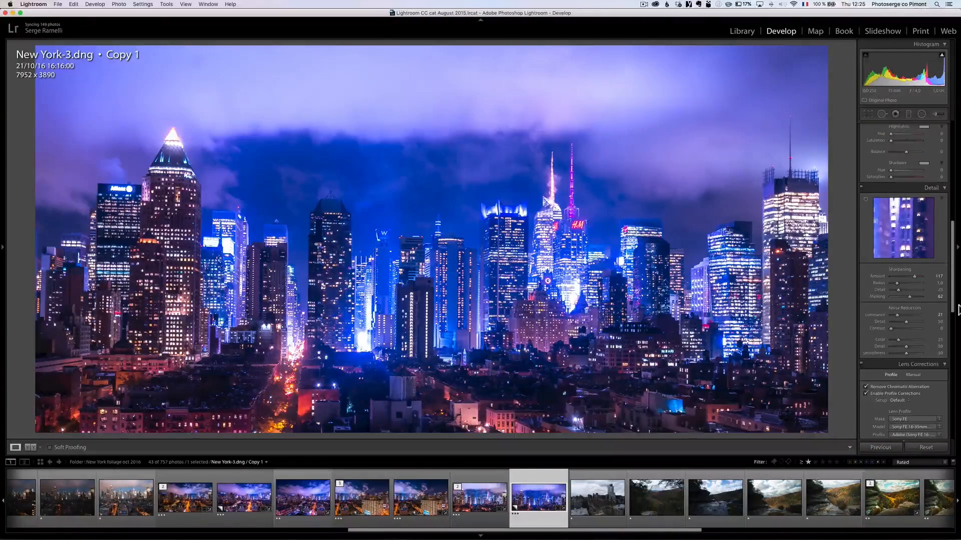
pyautogui.click(523, 244)
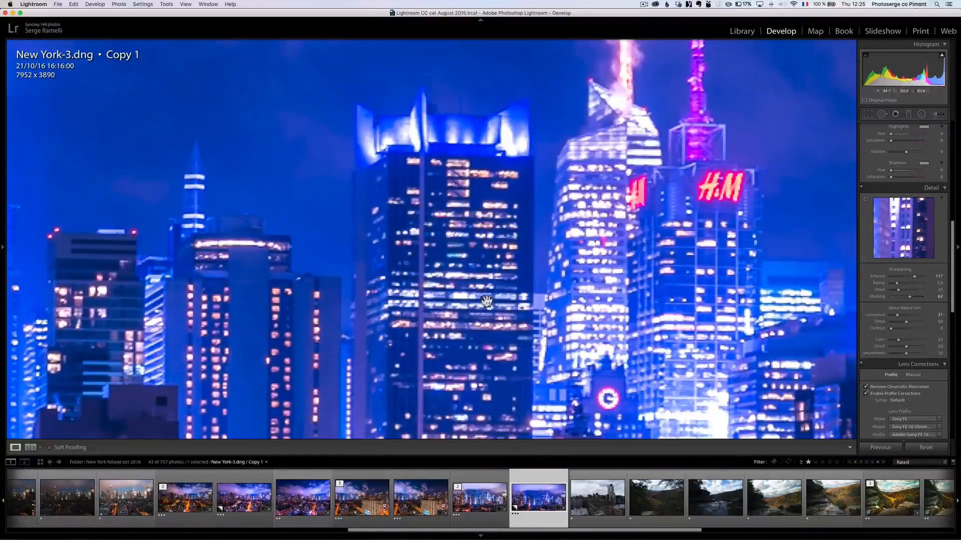
pyautogui.click(455, 246)
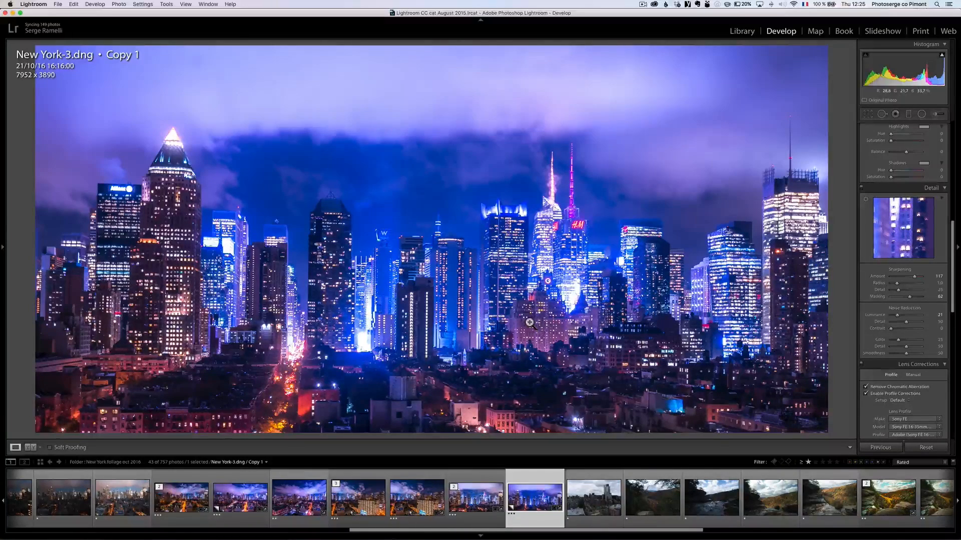
pyautogui.click(308, 493)
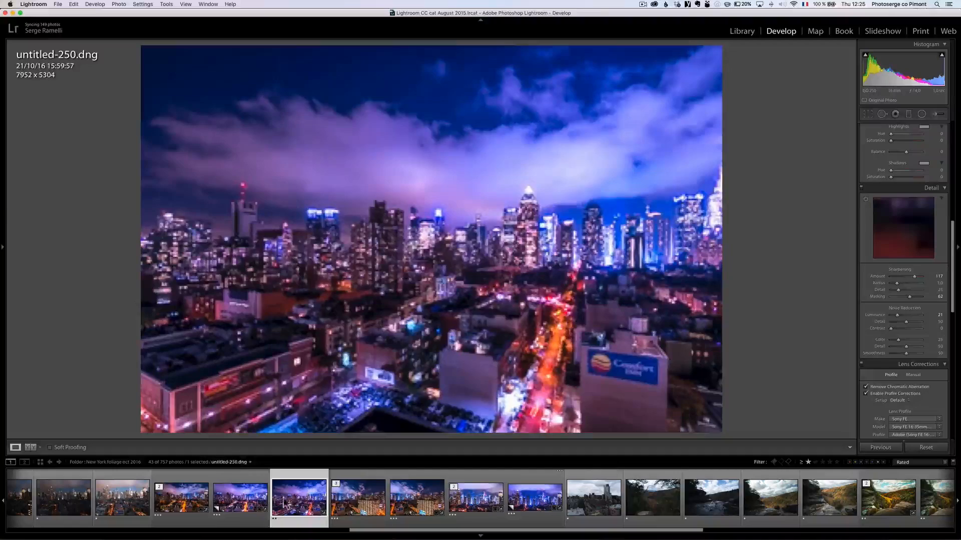
pyautogui.click(186, 499)
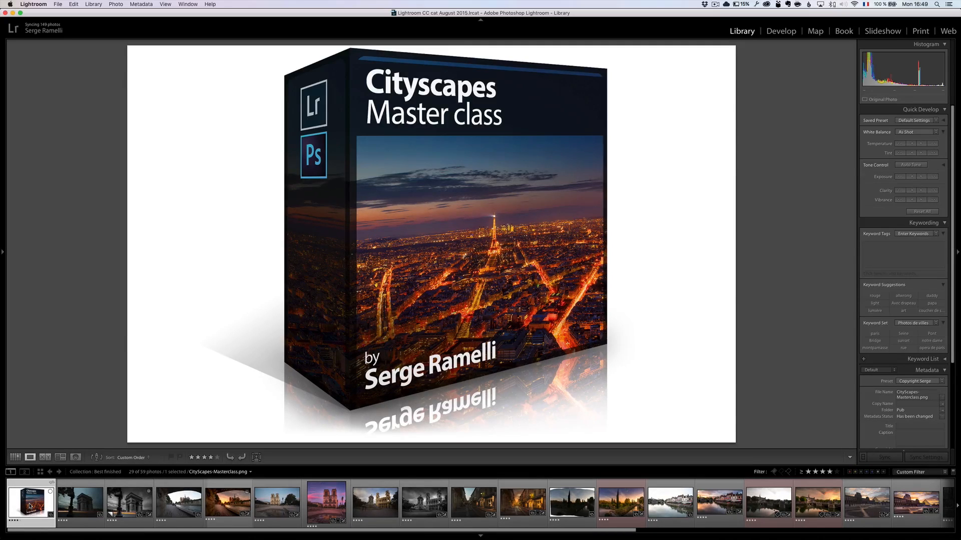
# Review the before-and-after cityscapes in the Best finished collection one by one, from the Arc de Triomphe to the Amiens river sunset
pyautogui.click(84, 496)
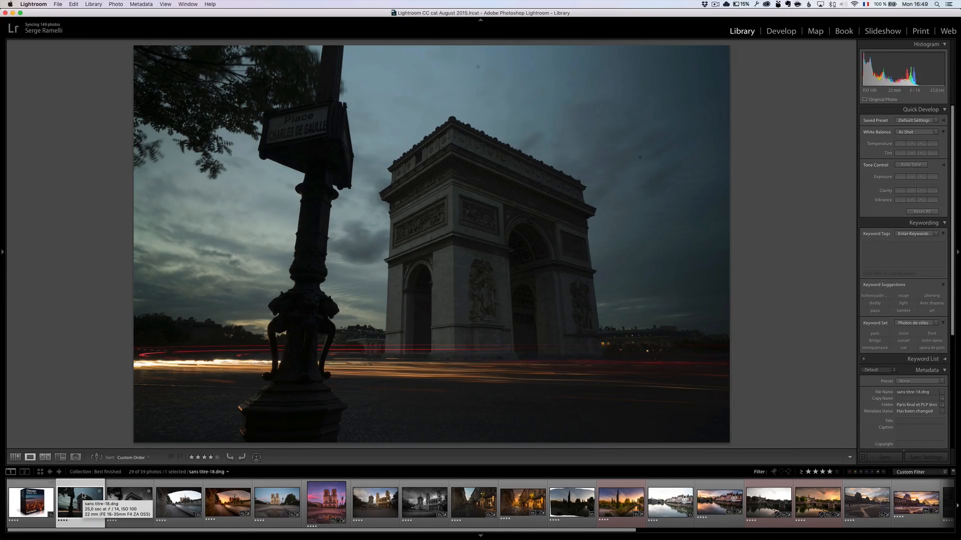
pyautogui.press('Right')
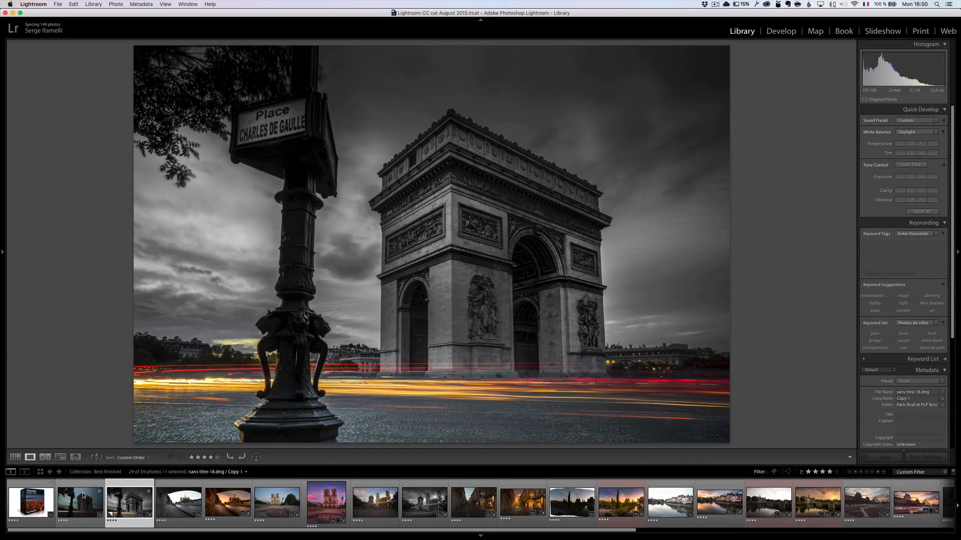
pyautogui.press('Right')
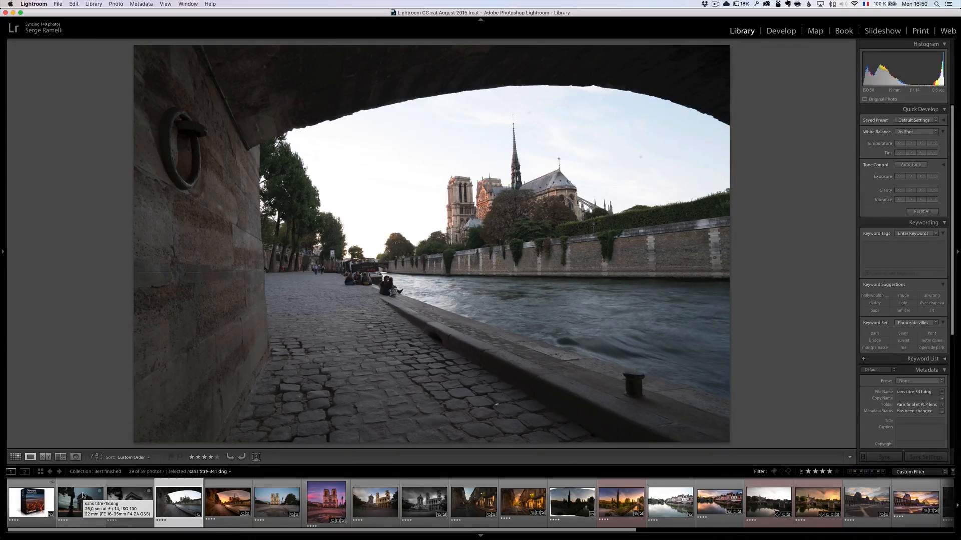
pyautogui.press('Right')
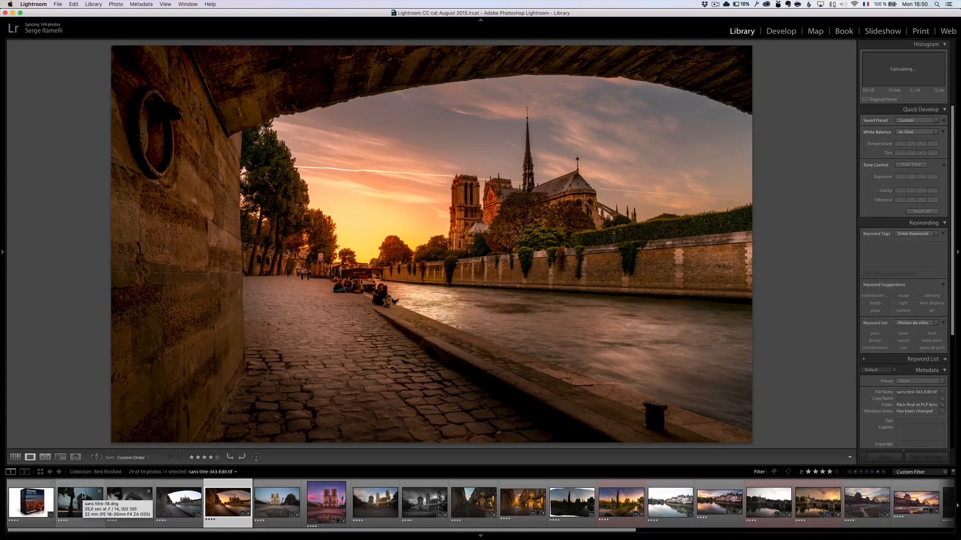
pyautogui.press('Right')
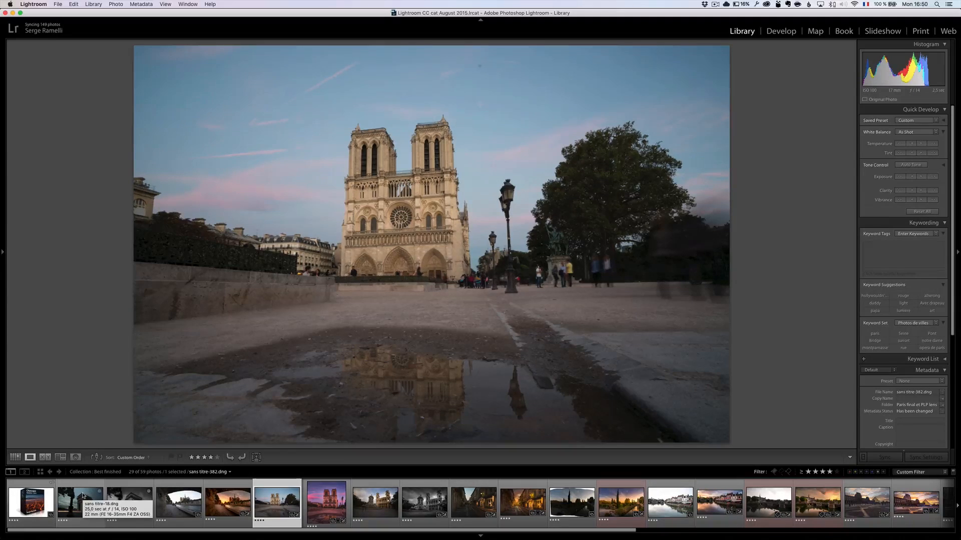
pyautogui.press('Right')
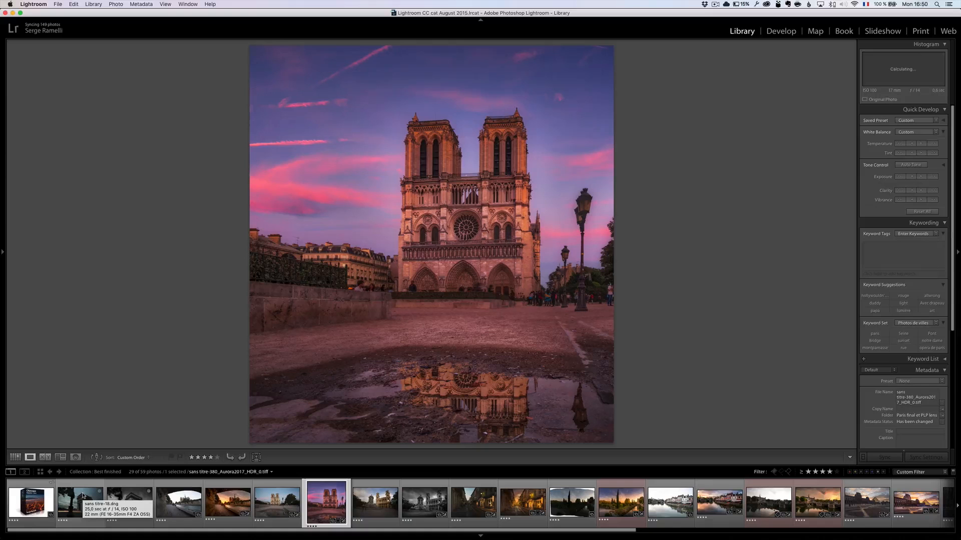
pyautogui.press('Right')
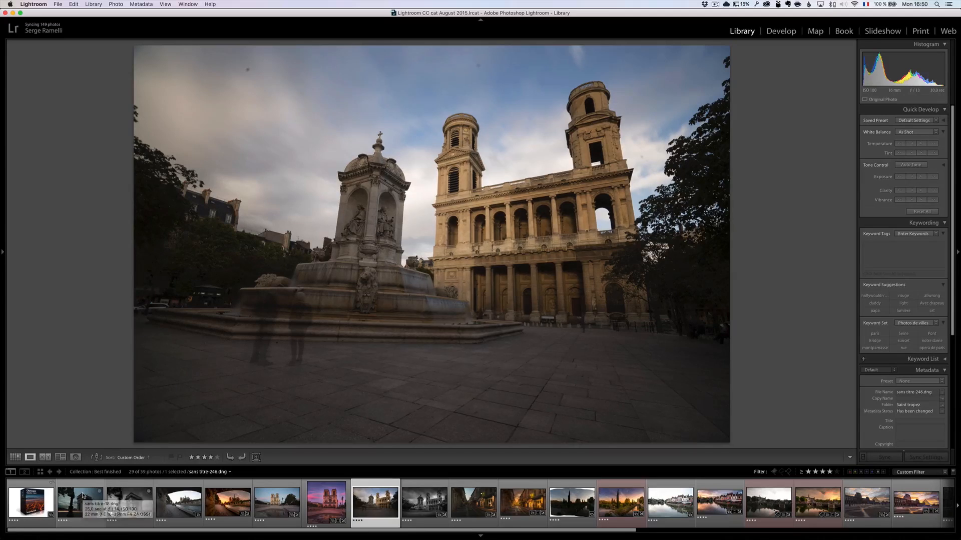
pyautogui.press('Right')
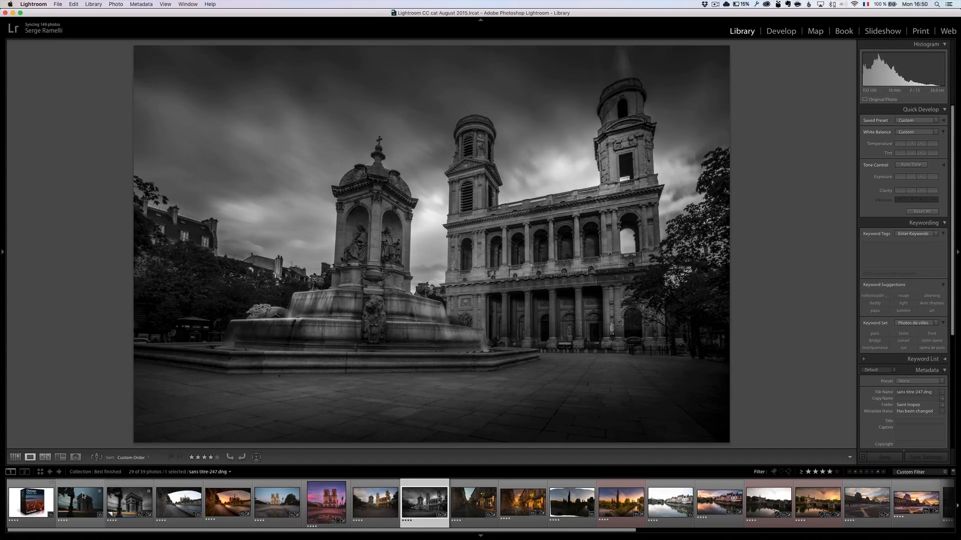
pyautogui.press('Right')
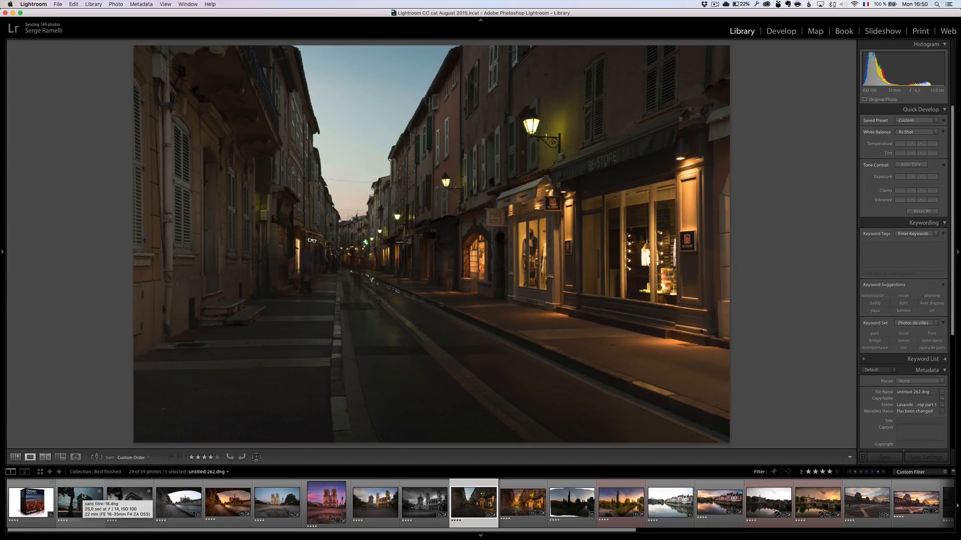
pyautogui.press('Right')
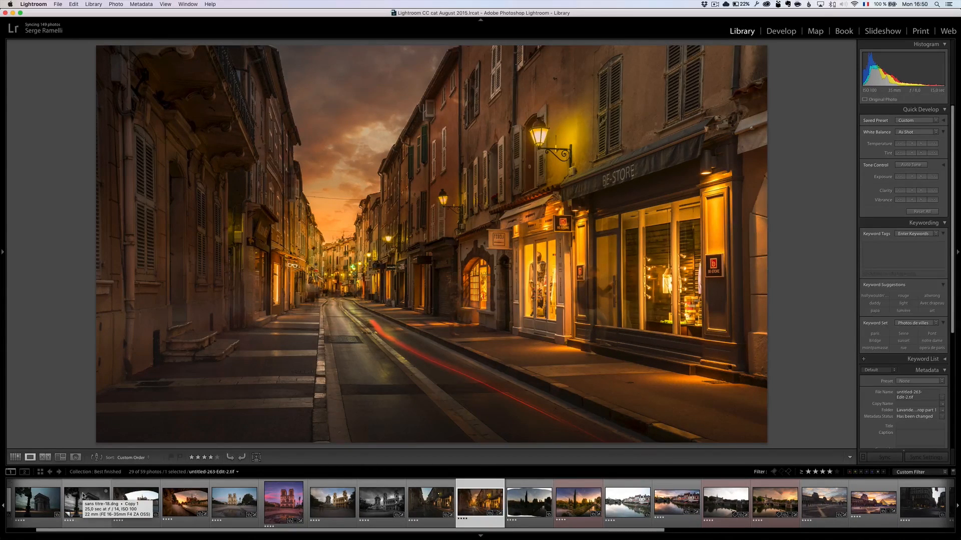
pyautogui.press('Right')
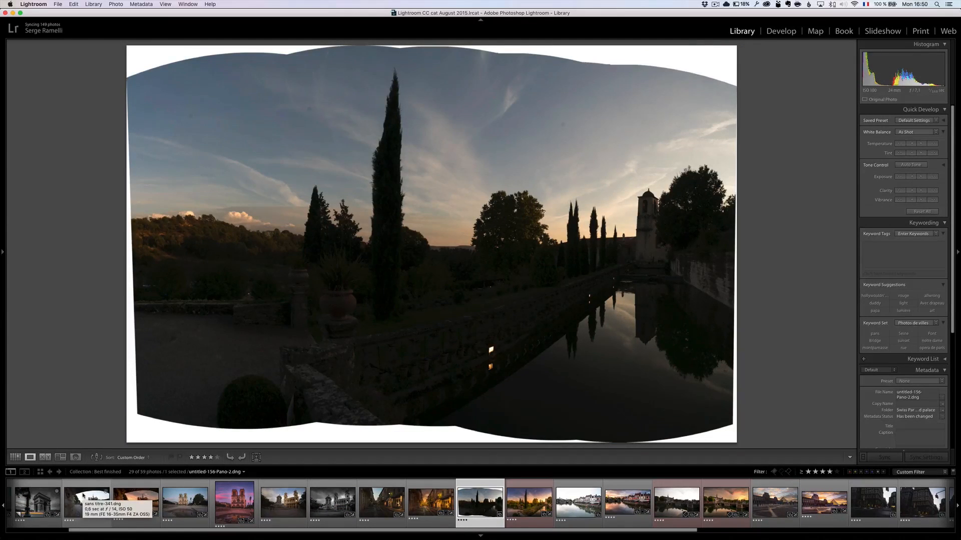
pyautogui.press('Right')
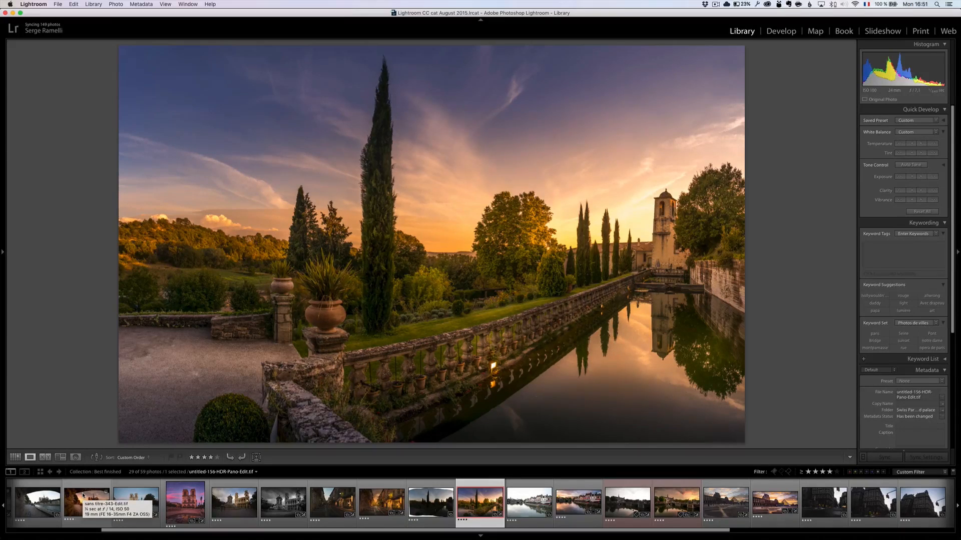
pyautogui.press('Right')
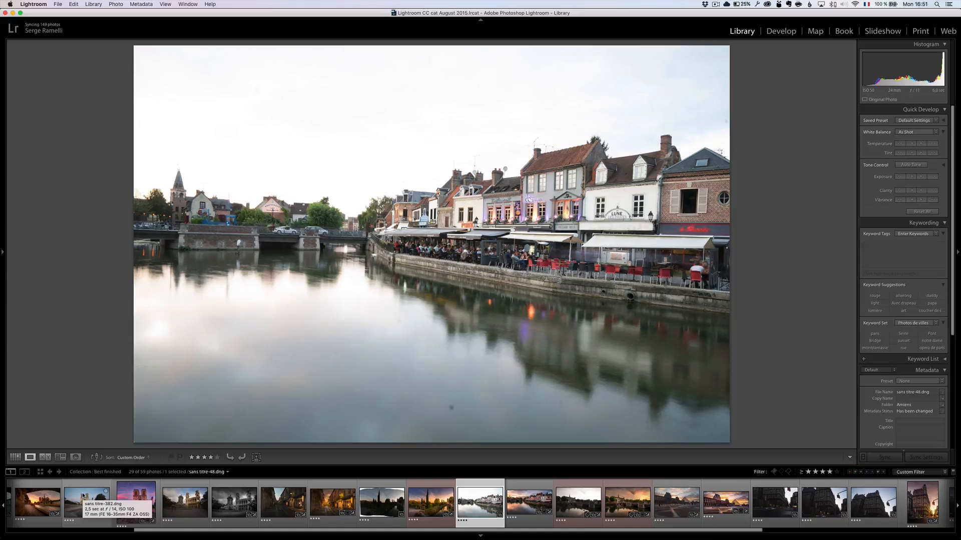
pyautogui.press('Right')
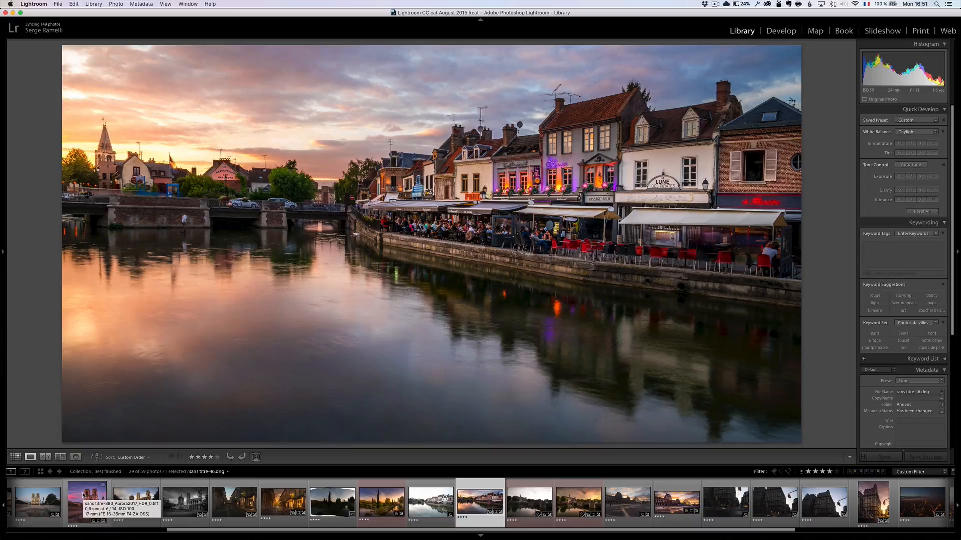
pyautogui.press('Right')
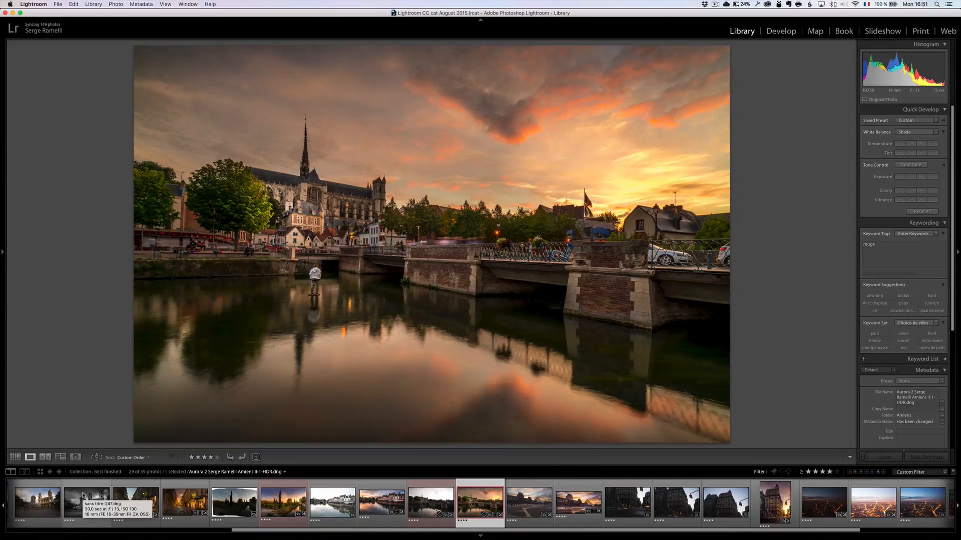
# Compare the original and finished photos of the Louvre pyramid and the New York corner building in the Best finished collection
pyautogui.press('Right')
pyautogui.press('Right')
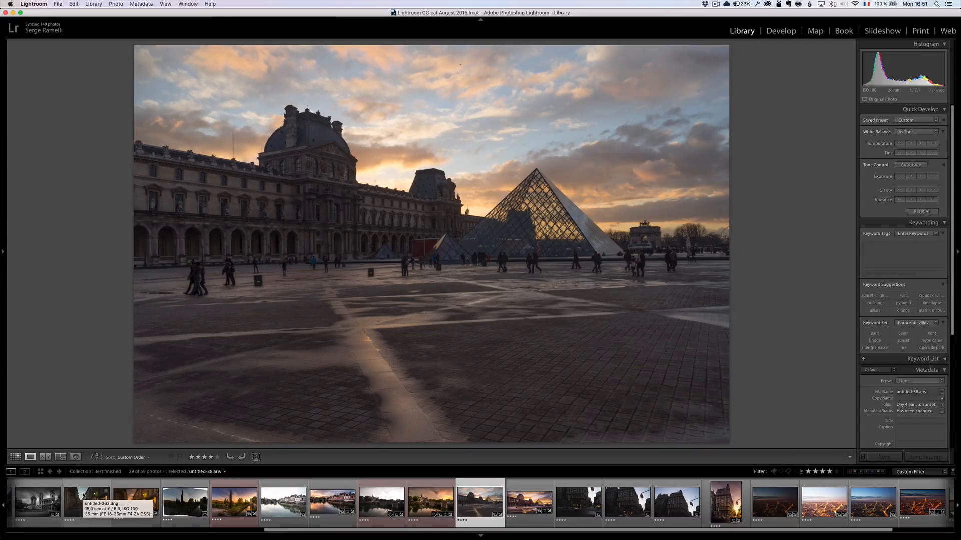
pyautogui.press('Right')
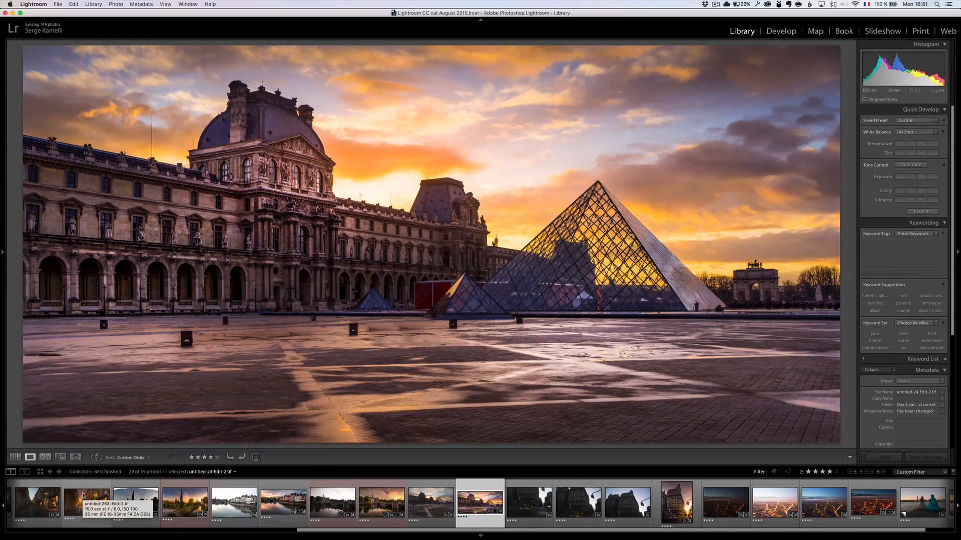
pyautogui.press('Right')
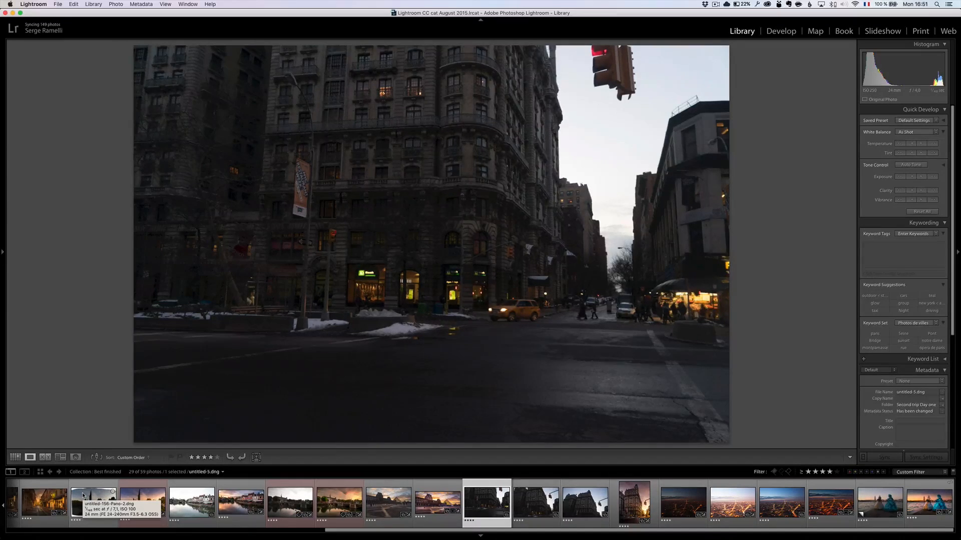
pyautogui.press('Right')
pyautogui.press('Right')
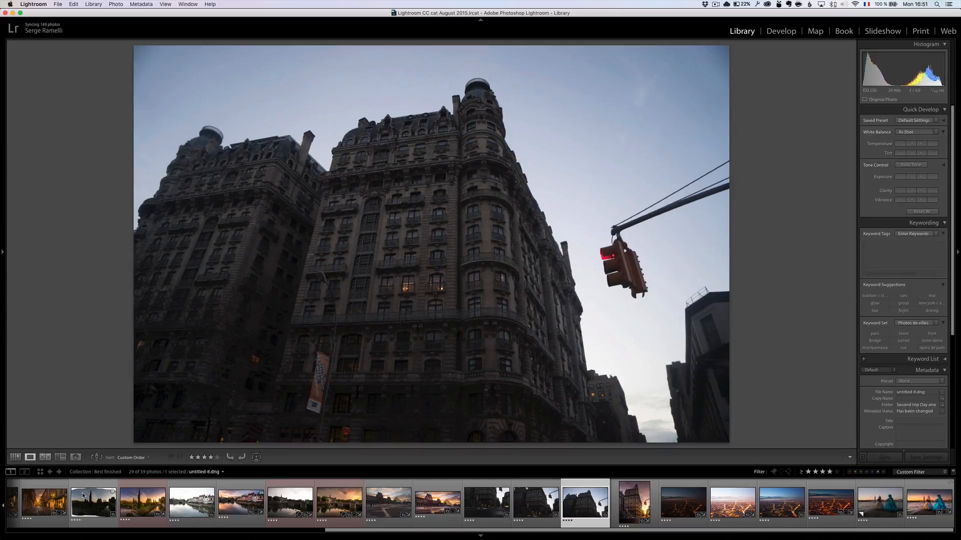
pyautogui.press('Right')
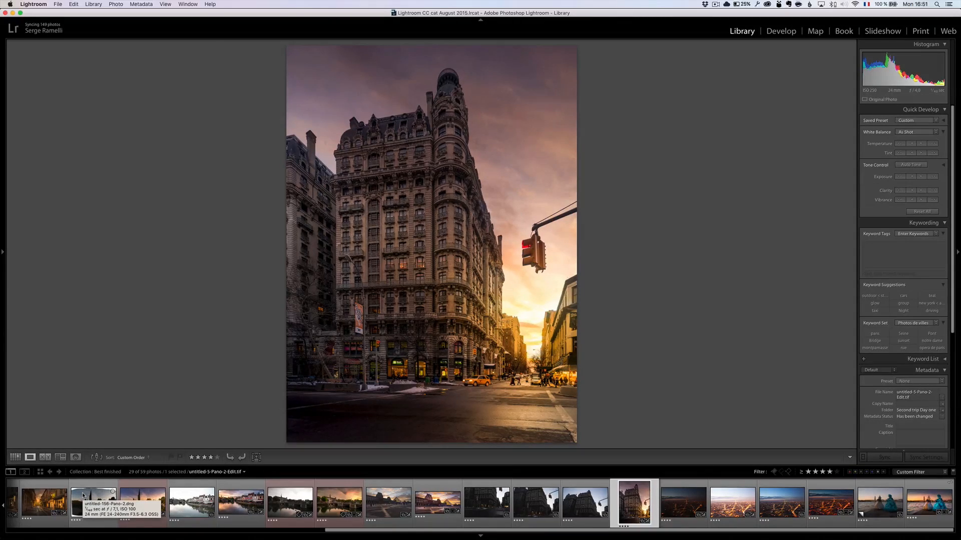
# Compare the original and finished photos of the Paris night skyline and the costumed Venice figures in the same collection
pyautogui.press('Right')
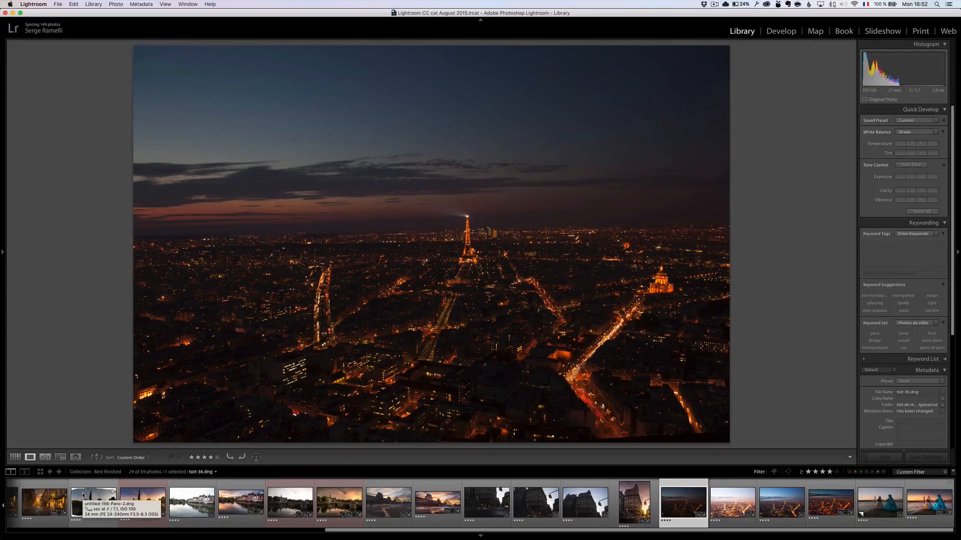
pyautogui.press('Right')
pyautogui.press('Right')
pyautogui.press('Right')
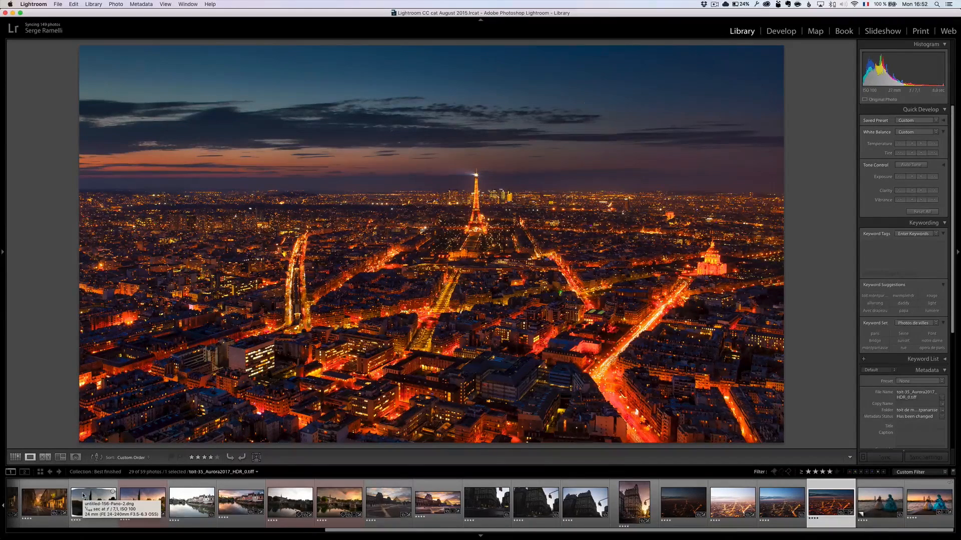
pyautogui.press('Right')
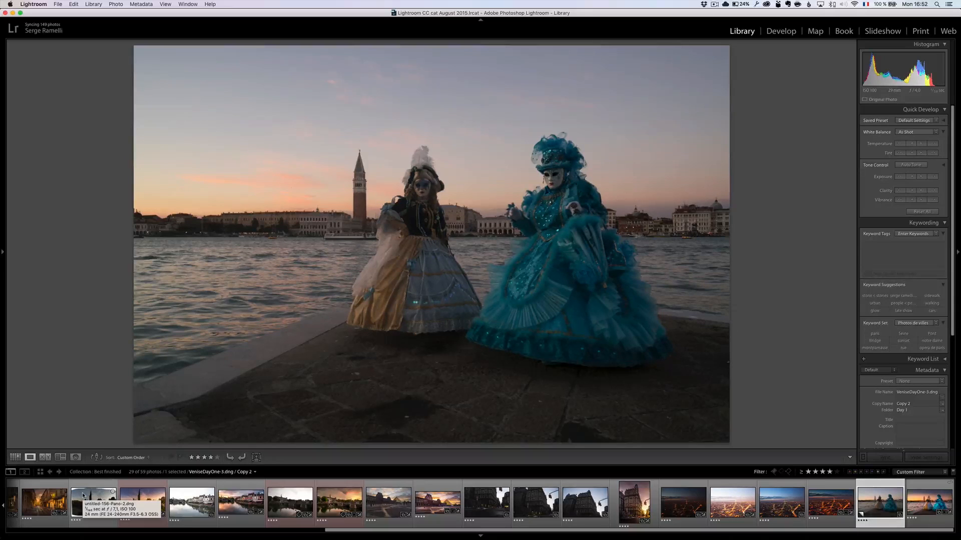
pyautogui.press('Right')
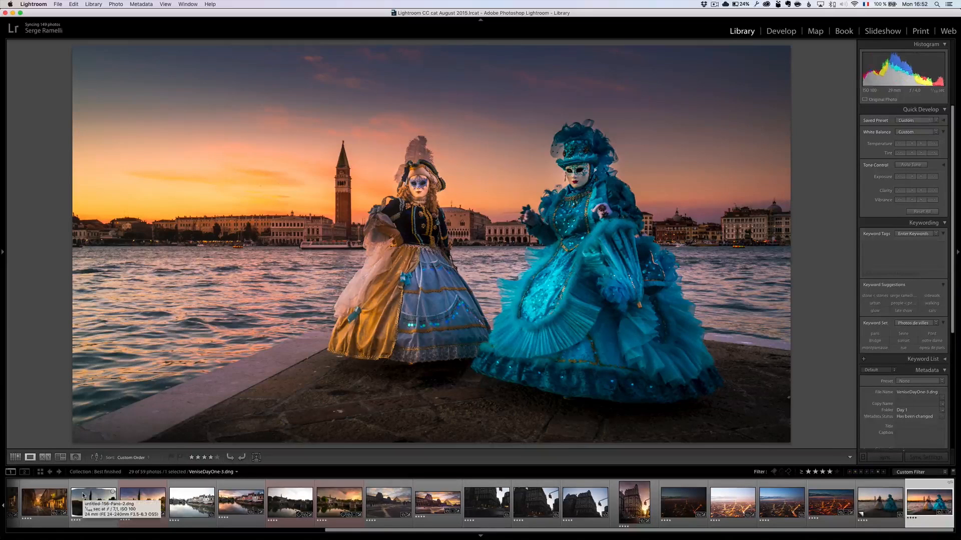